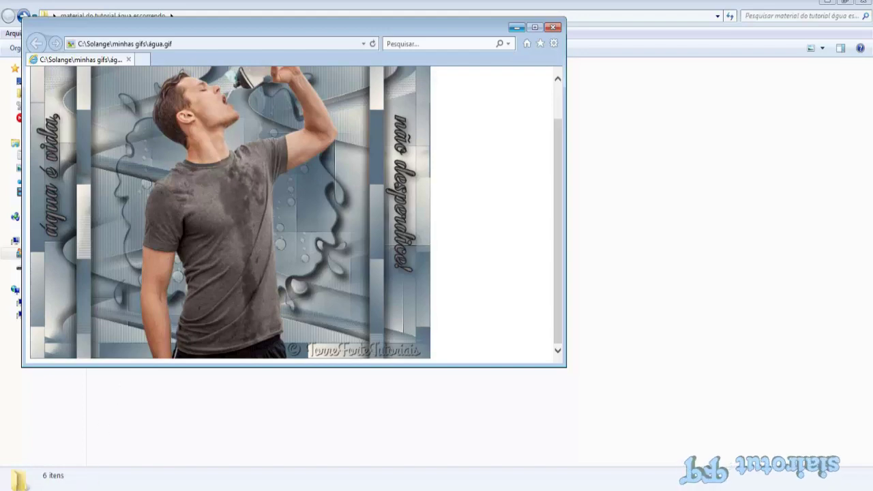
# Close the água.gif preview and copy the Eye Candy 4000 and mehdi plugin folders
pyautogui.click(516, 27)
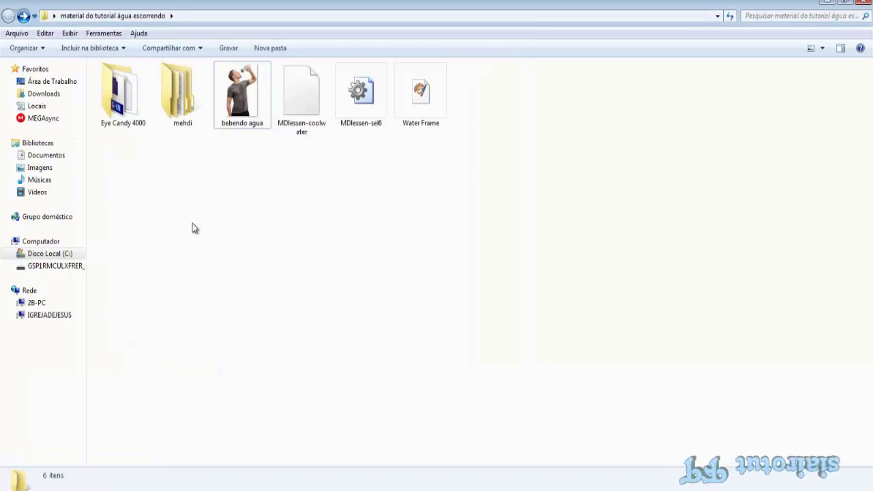
pyautogui.moveTo(191, 205)
pyautogui.mouseDown()
pyautogui.moveTo(166, 61)
pyautogui.moveTo(117, 61)
pyautogui.moveTo(112, 94)
pyautogui.mouseUp()
pyautogui.rightClick(112, 93)
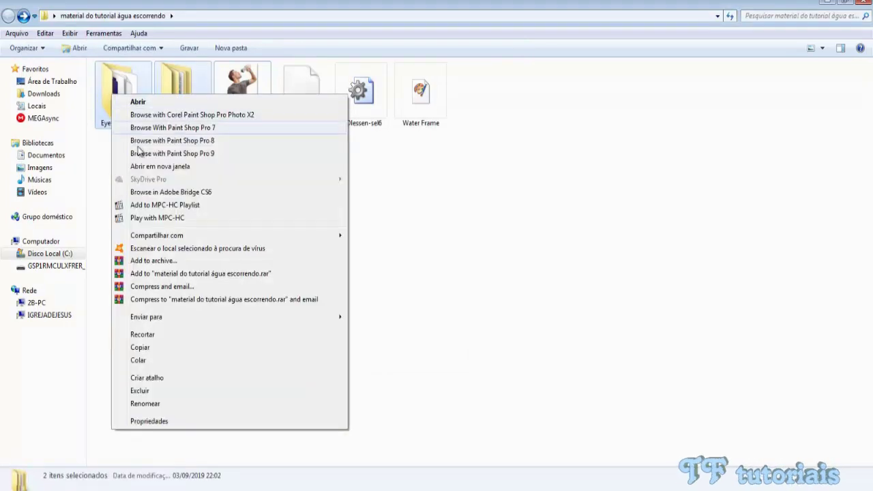
pyautogui.click(138, 347)
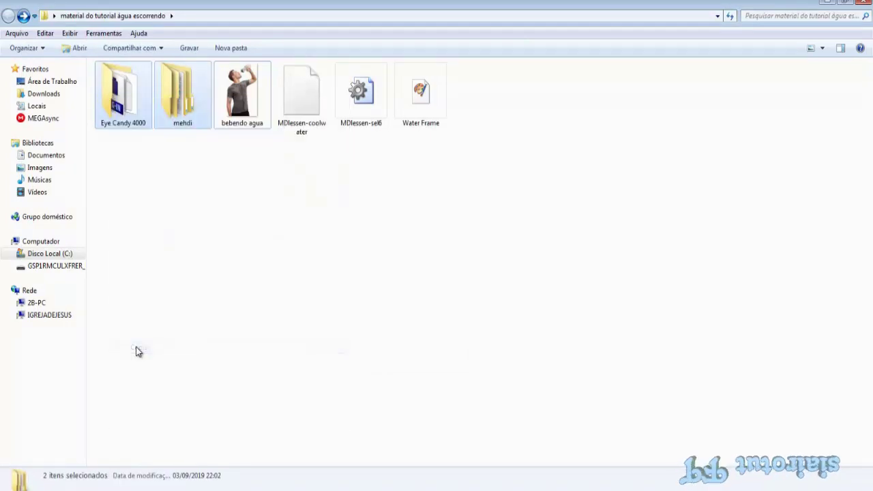
# Paste both folders into C:\Solange\Plugin Paint Shop Pro, then return to the material folder
pyautogui.click(71, 469)
pyautogui.doubleClick(145, 176)
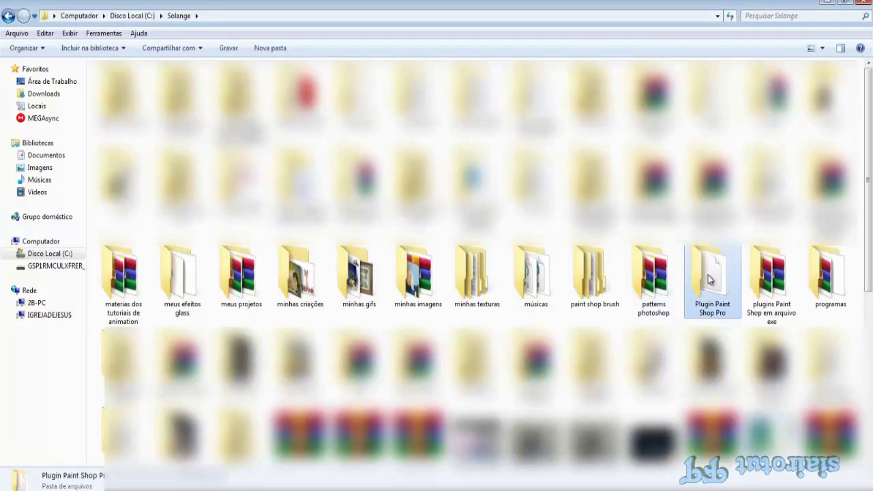
pyautogui.doubleClick(712, 276)
pyautogui.rightClick(457, 186)
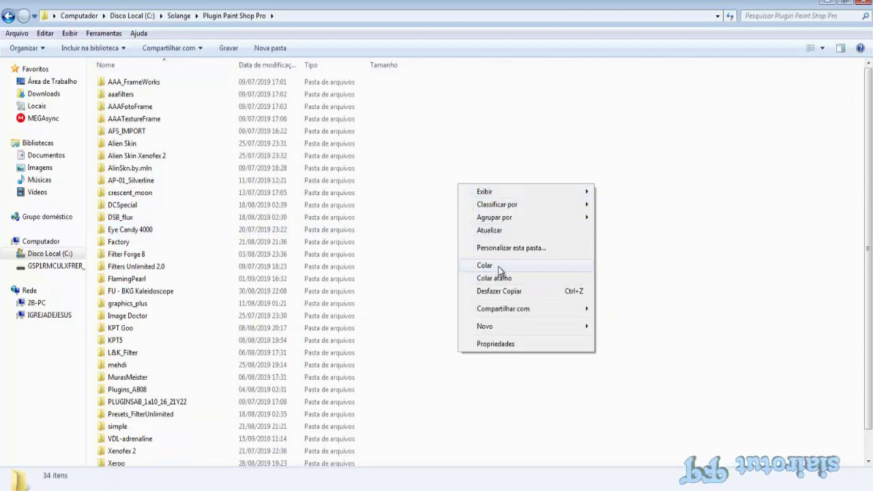
pyautogui.click(498, 266)
pyautogui.click(552, 363)
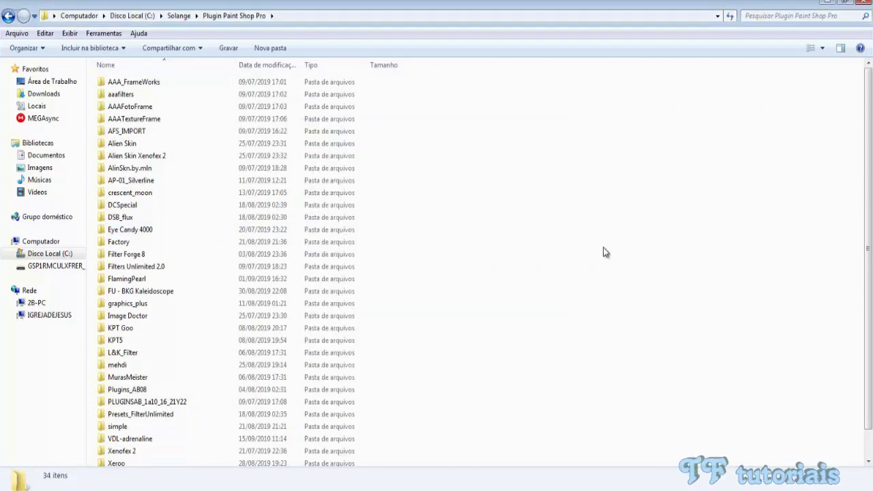
pyautogui.click(18, 479)
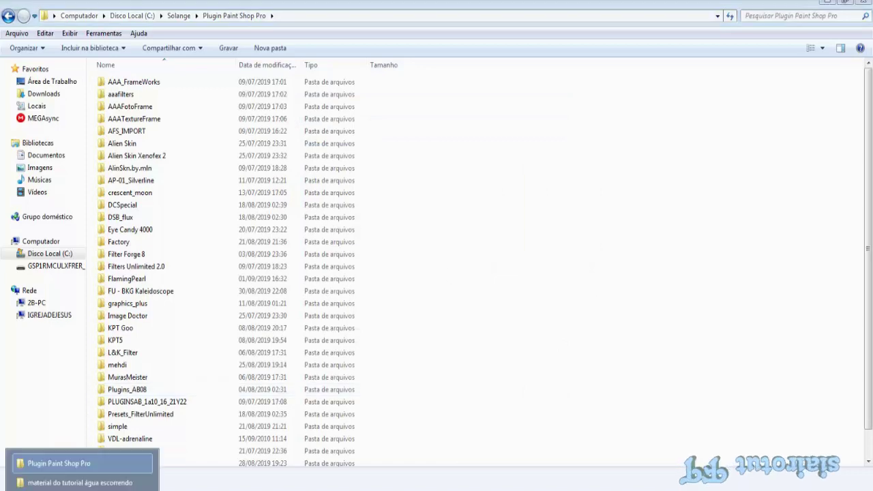
pyautogui.click(80, 482)
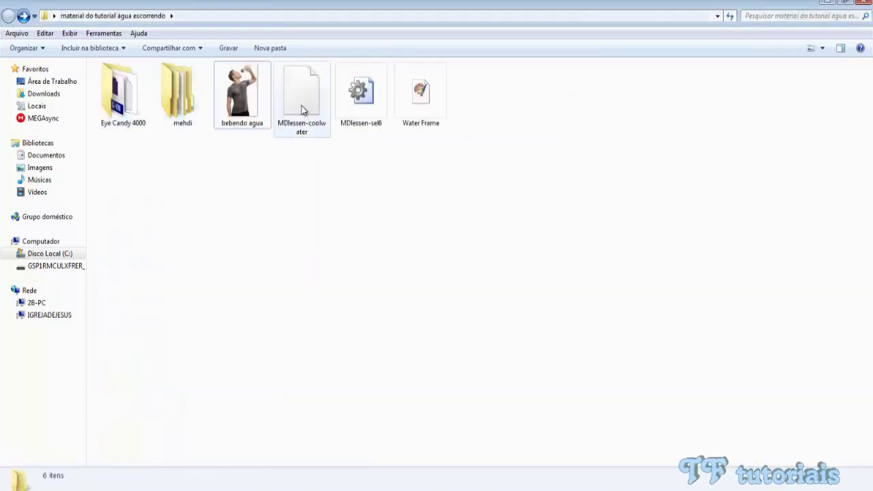
# Copy the MDlessen-coolwater preset and open Eye Candy 4000 Settings\Jiggle in Plugin Paint Shop Pro
pyautogui.rightClick(359, 128)
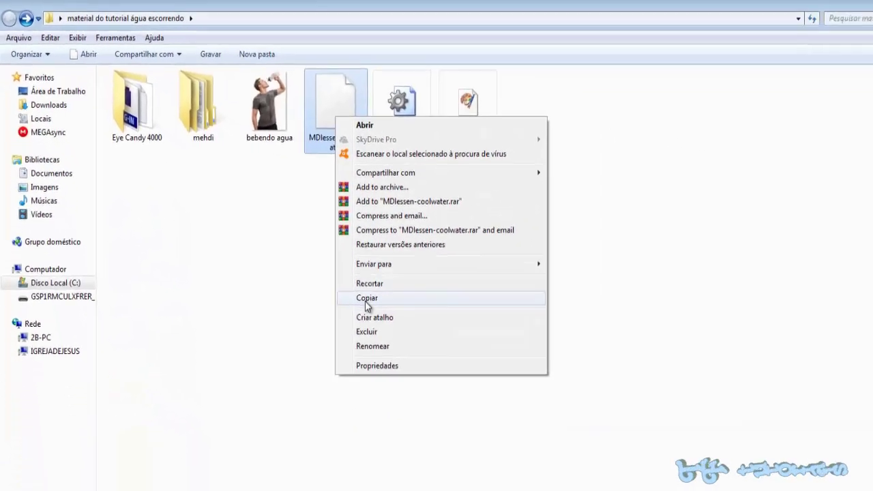
pyautogui.click(505, 414)
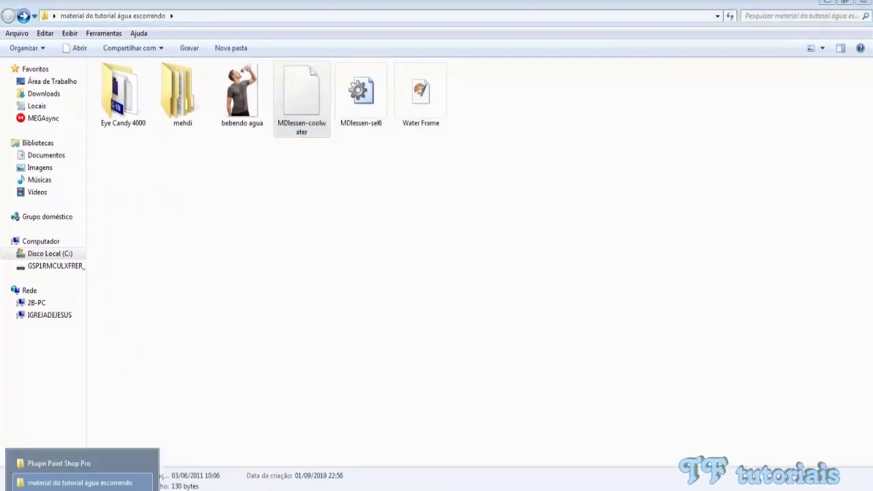
pyautogui.click(69, 464)
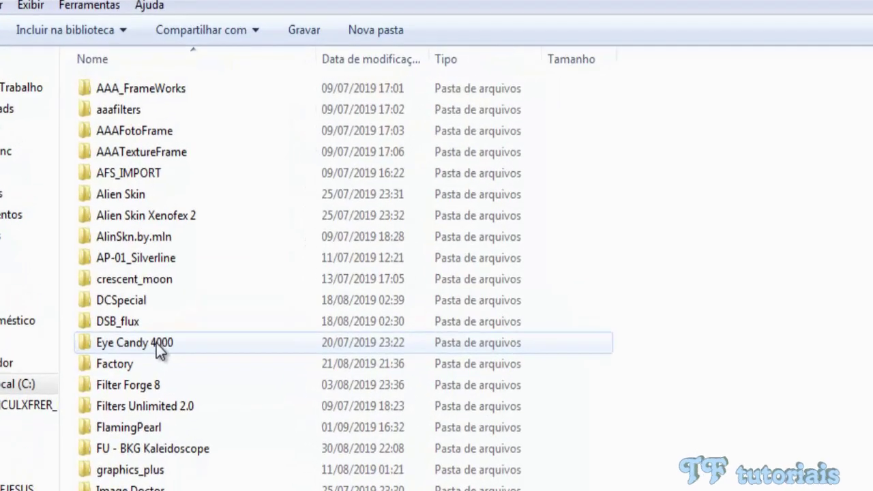
pyautogui.doubleClick(142, 349)
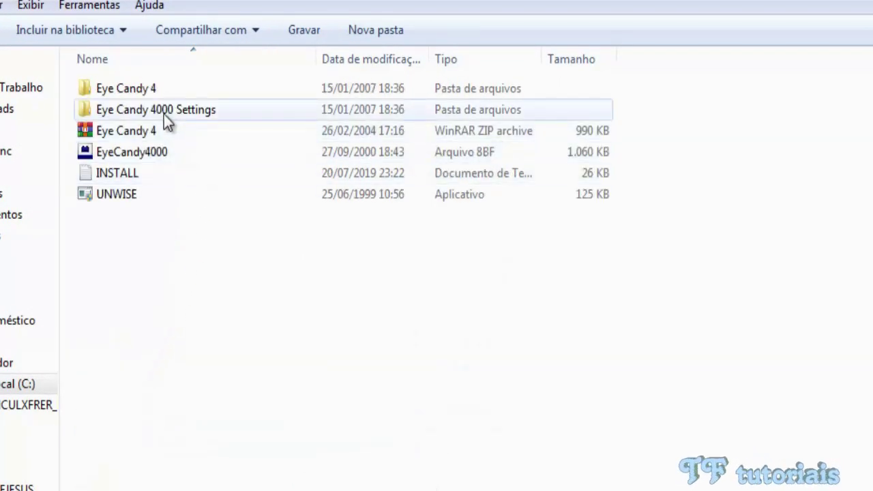
pyautogui.doubleClick(163, 114)
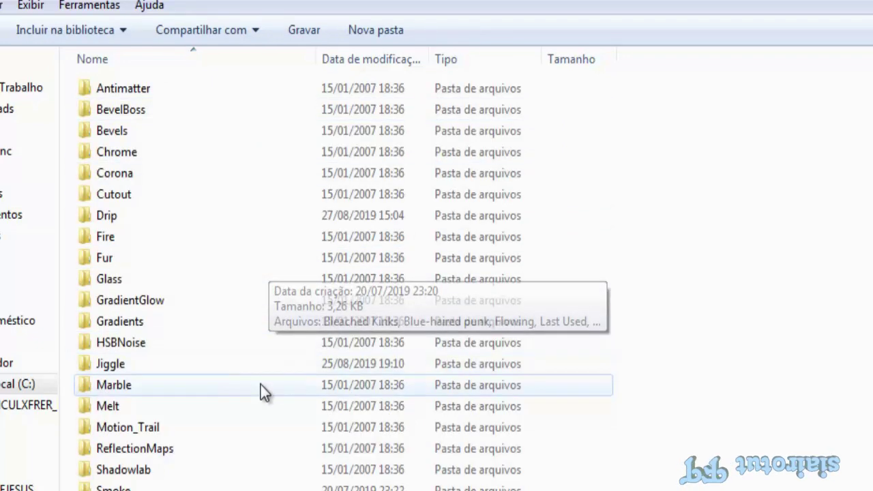
pyautogui.doubleClick(114, 366)
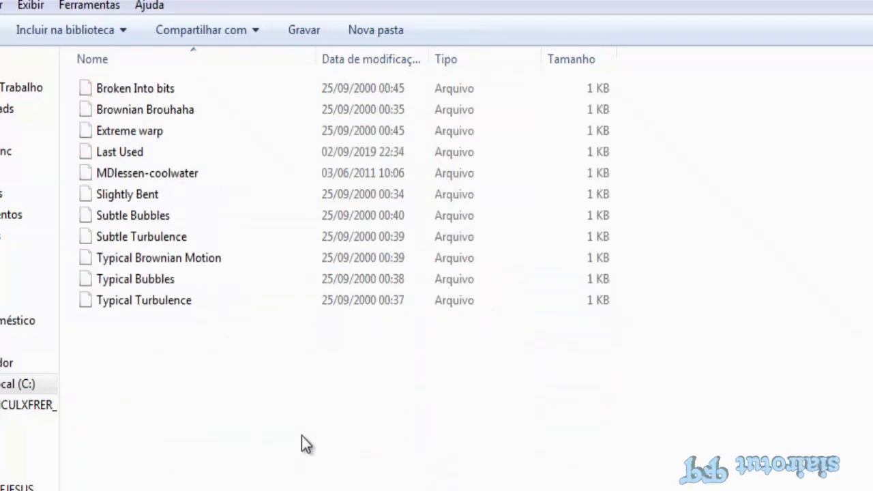
# Paste the preset into Jiggle, cancel the conflict prompt, and return to the material folder
pyautogui.rightClick(341, 370)
pyautogui.click(352, 369)
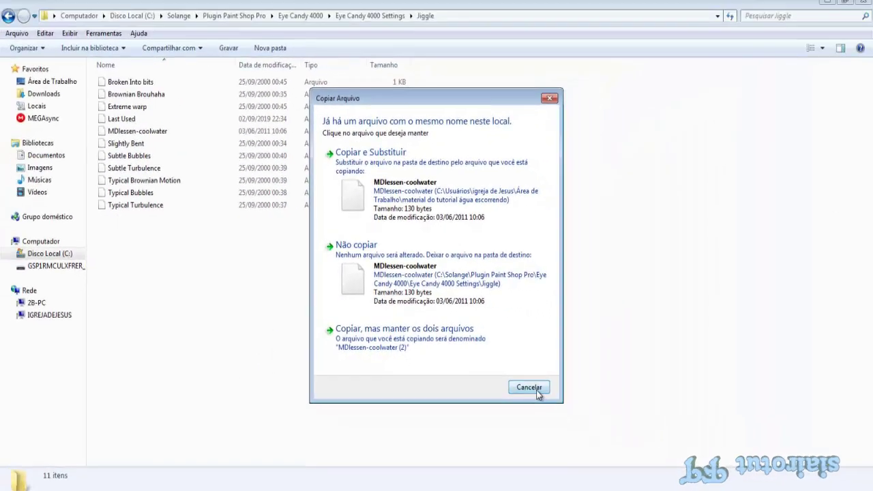
pyautogui.click(531, 389)
pyautogui.click(147, 131)
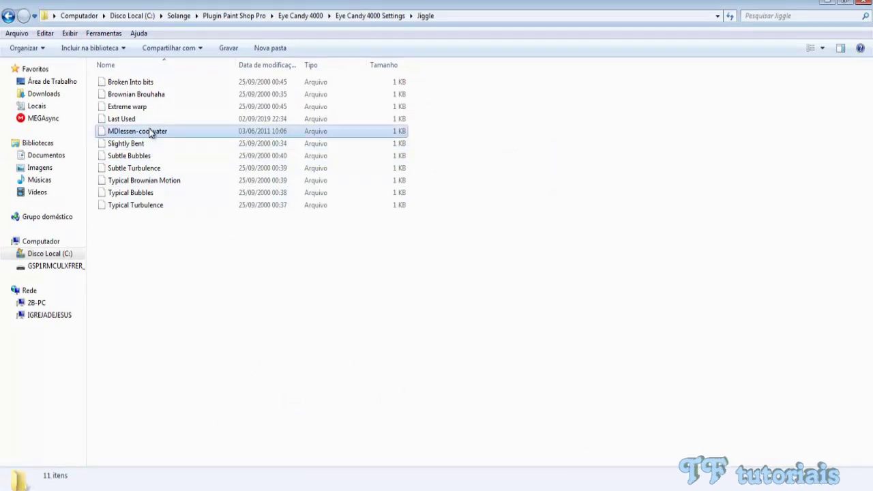
pyautogui.click(41, 490)
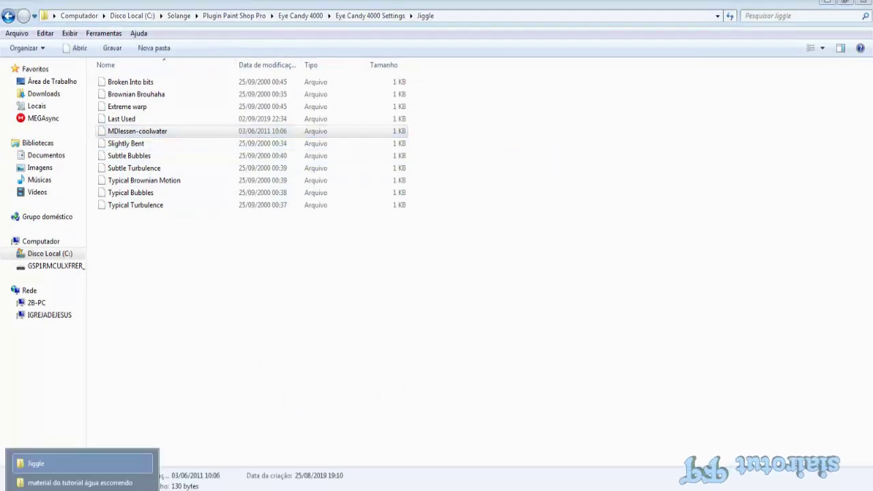
pyautogui.click(75, 482)
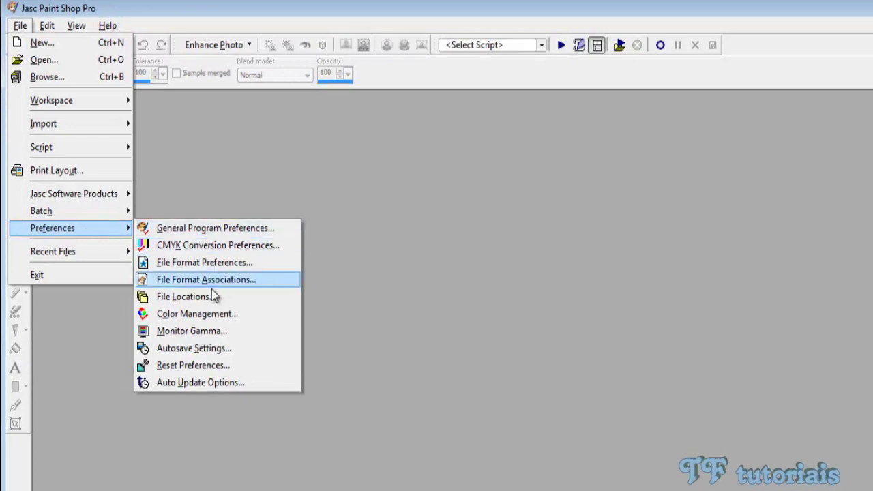
# In File Locations preferences, choose Selections and copy its first folder path
pyautogui.click(214, 296)
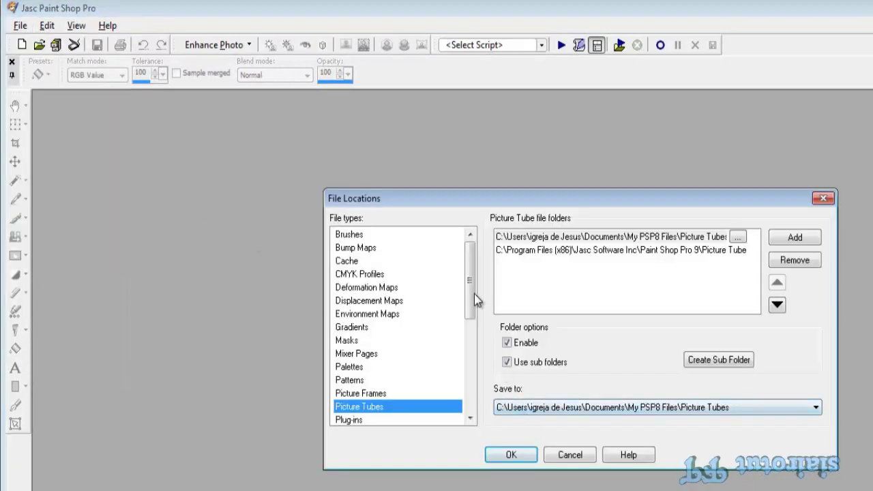
pyautogui.moveTo(471, 295); pyautogui.dragTo(474, 379)
pyautogui.click(382, 354)
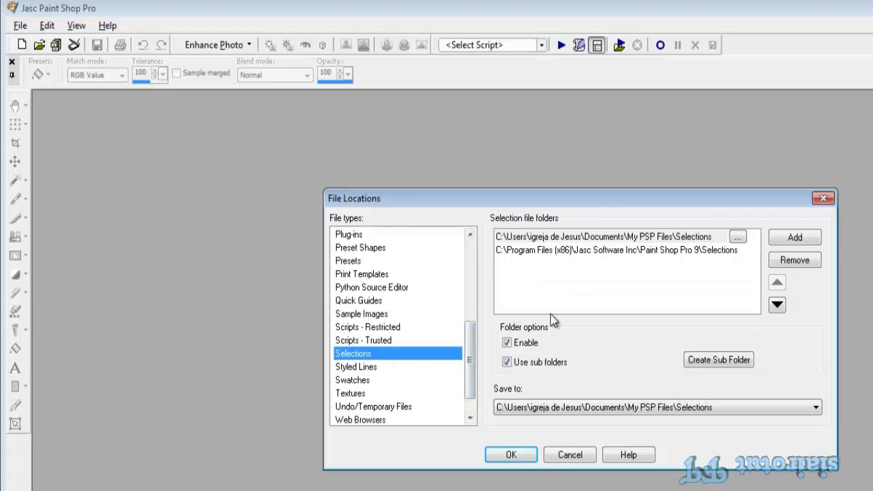
pyautogui.click(569, 237)
pyautogui.rightClick(567, 235)
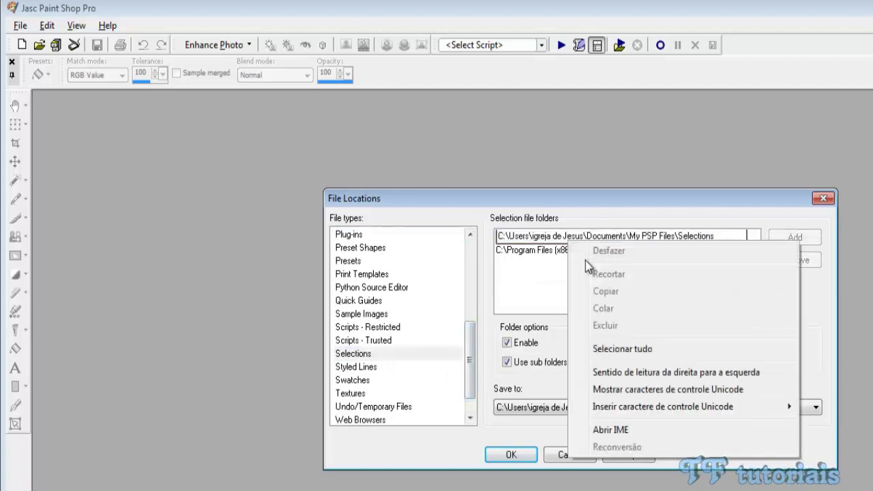
pyautogui.click(611, 346)
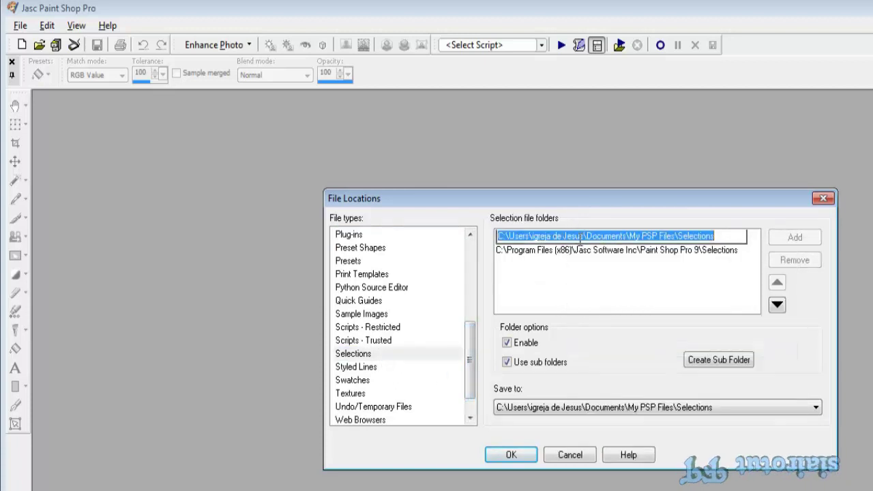
pyautogui.rightClick(580, 237)
pyautogui.click(617, 289)
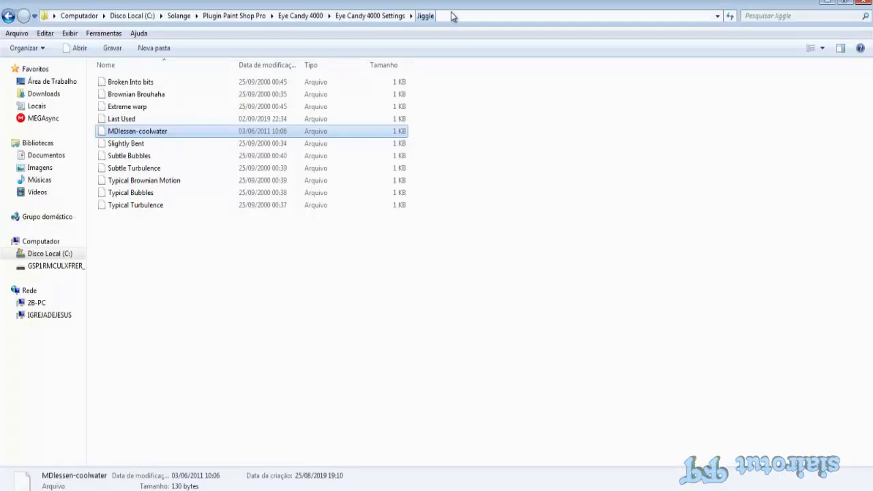
# Go to the copied My PSP Files Selections folder path in Explorer
pyautogui.click(470, 15)
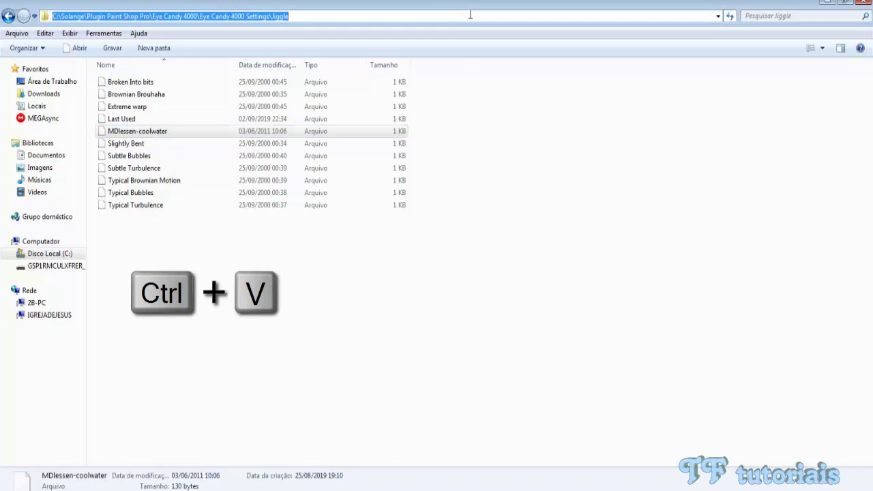
pyautogui.write('C:\\Users\\igreja de Jesus\\Documents\\My PSP Files\\Selections')
pyautogui.press('Return')
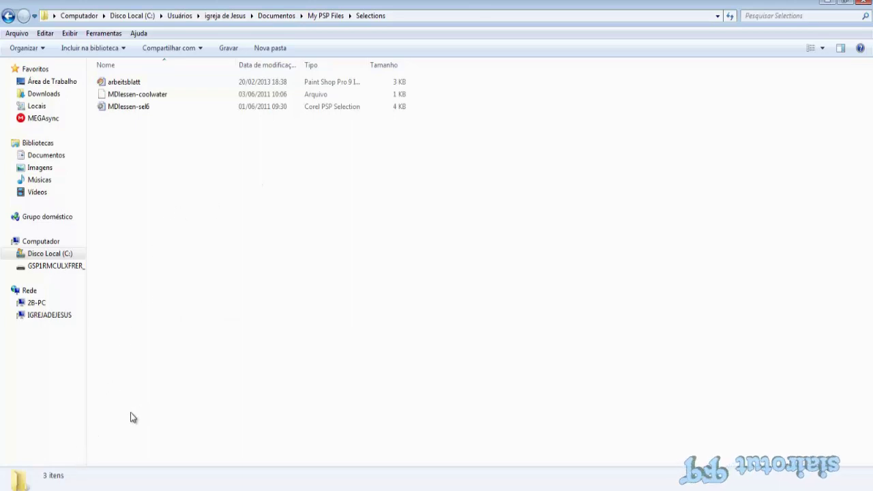
pyautogui.moveTo(89, 488)
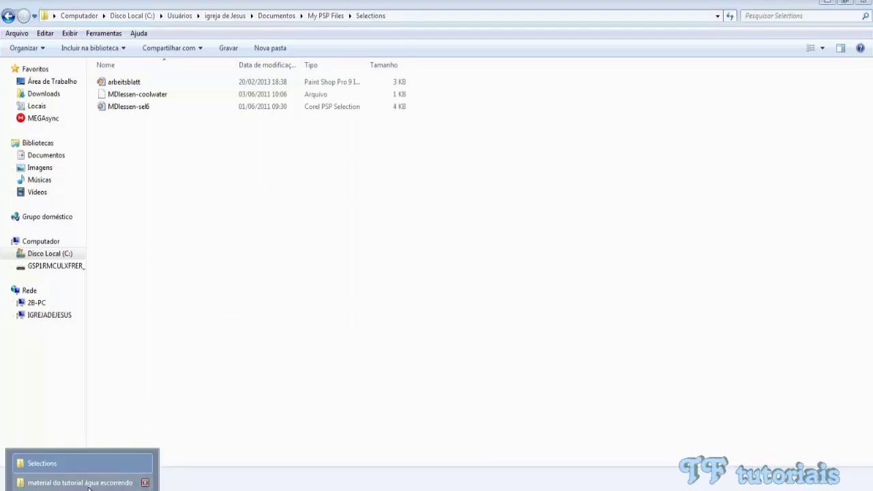
# Copy MDlessen-sel6 into the Selections folder, replacing the existing file
pyautogui.click(81, 482)
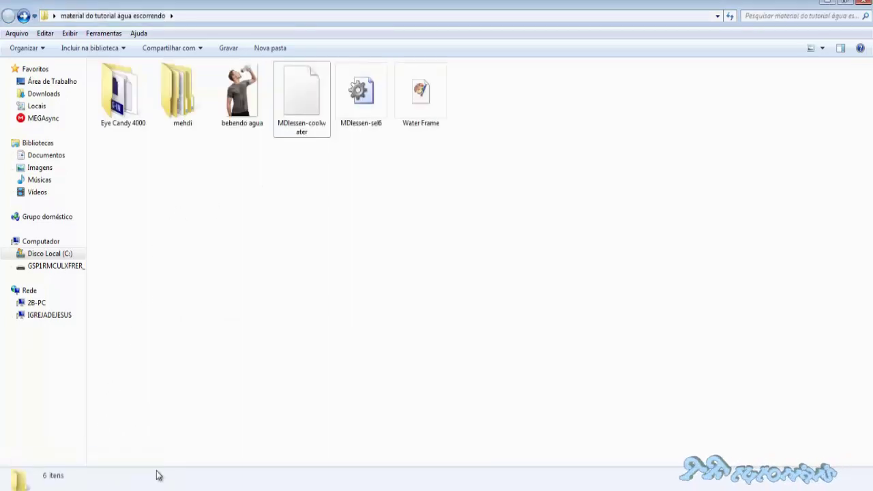
pyautogui.rightClick(362, 89)
pyautogui.click(388, 251)
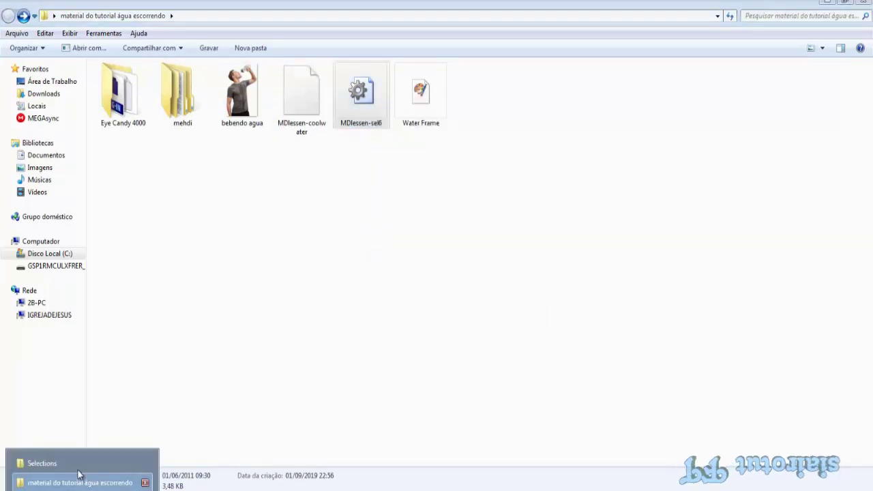
pyautogui.click(68, 463)
pyautogui.rightClick(247, 199)
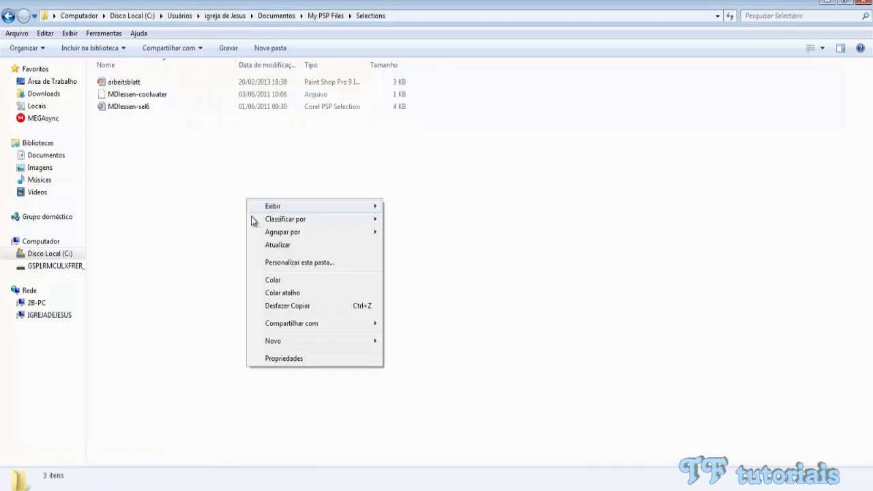
pyautogui.click(279, 279)
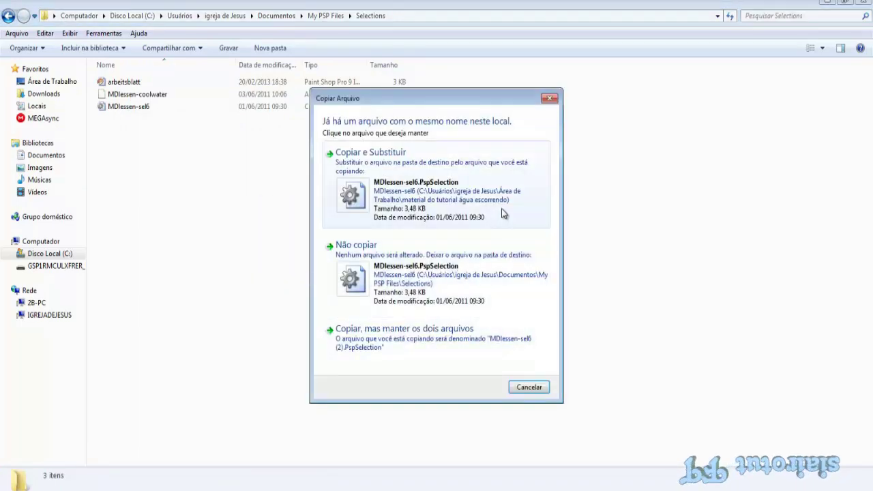
pyautogui.click(553, 96)
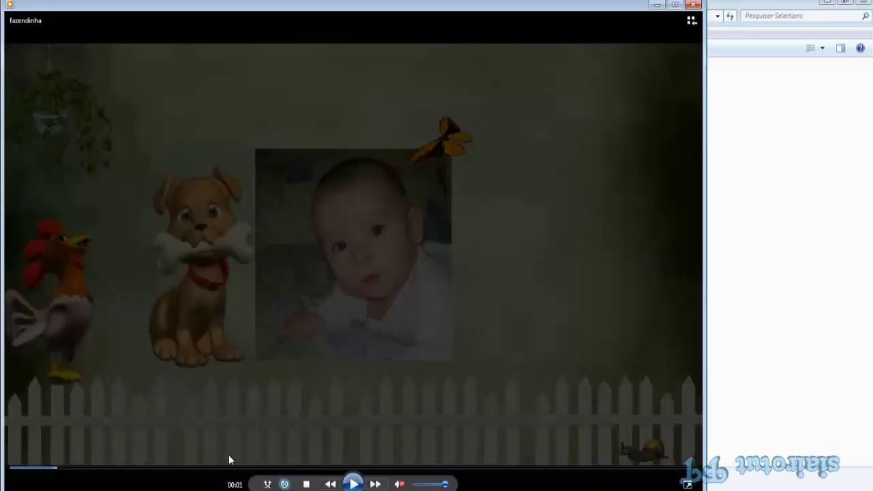
# Rewind the fazendinha video to 00:00, play it, then minimize Windows Media Player
pyautogui.click(20, 469)
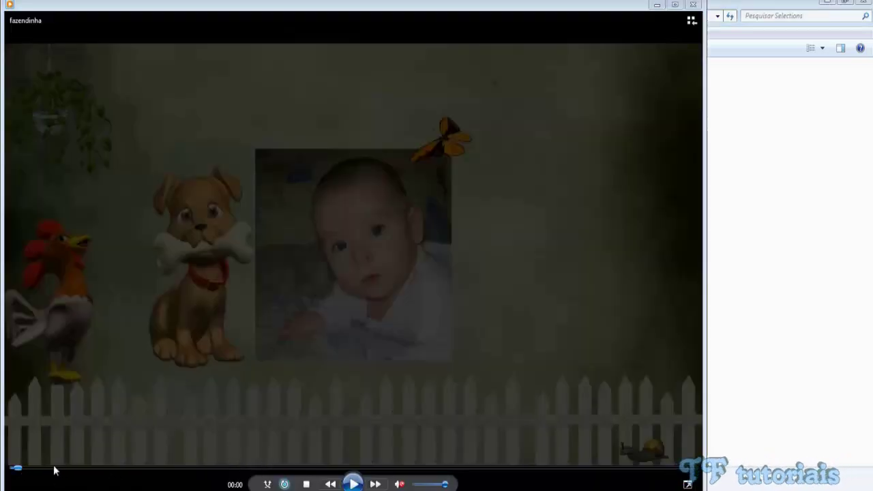
pyautogui.click(348, 481)
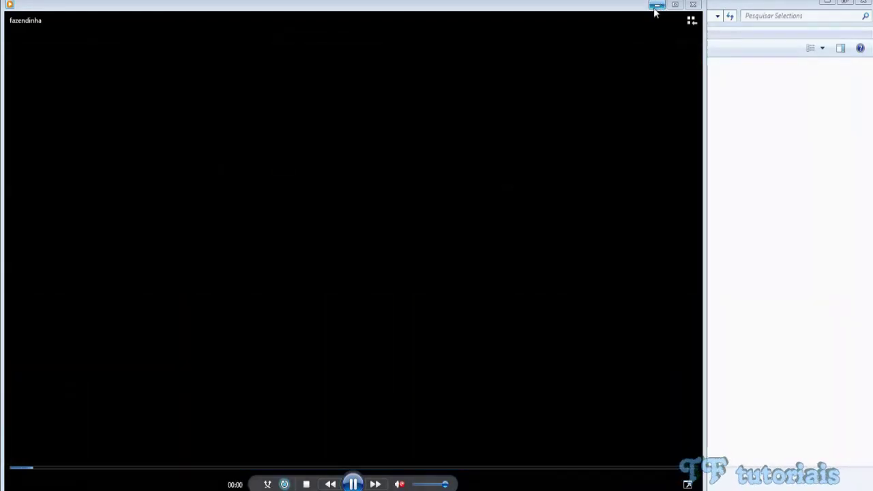
pyautogui.click(657, 7)
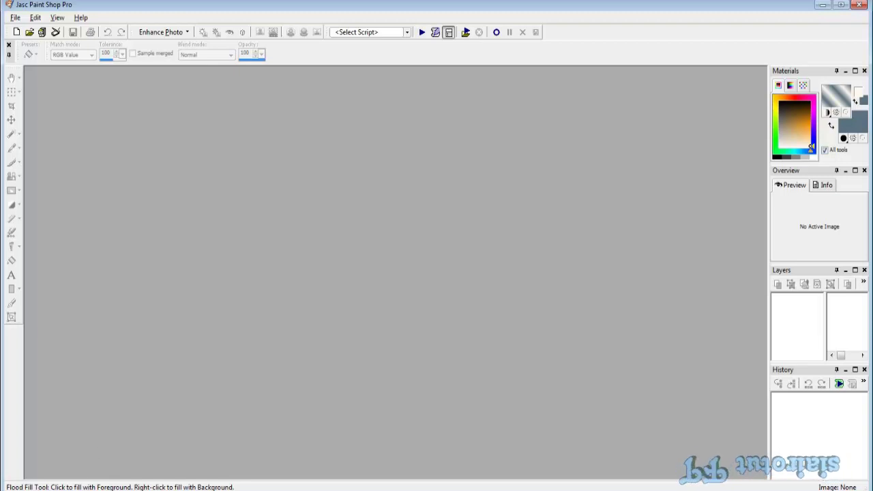
# Drag bebendo agua and Water Frame into Paint Shop Pro, then set the material style to Color
pyautogui.click(123, 467)
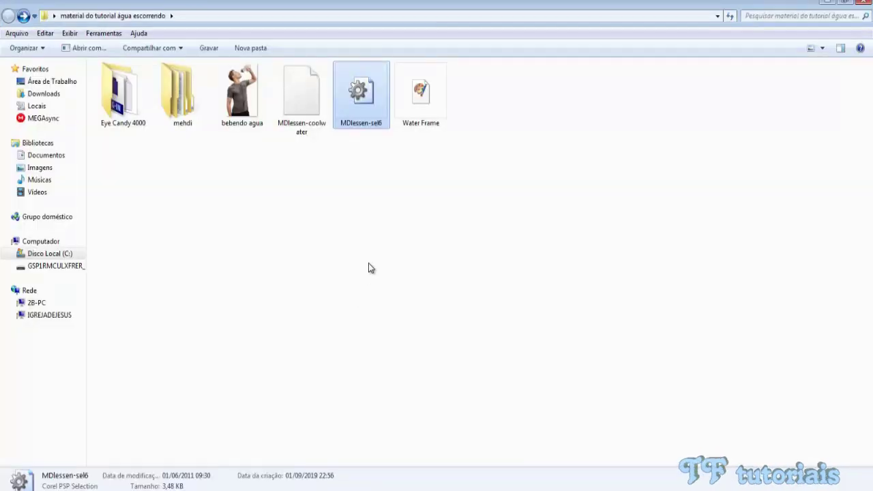
pyautogui.click(371, 267)
pyautogui.click(247, 109)
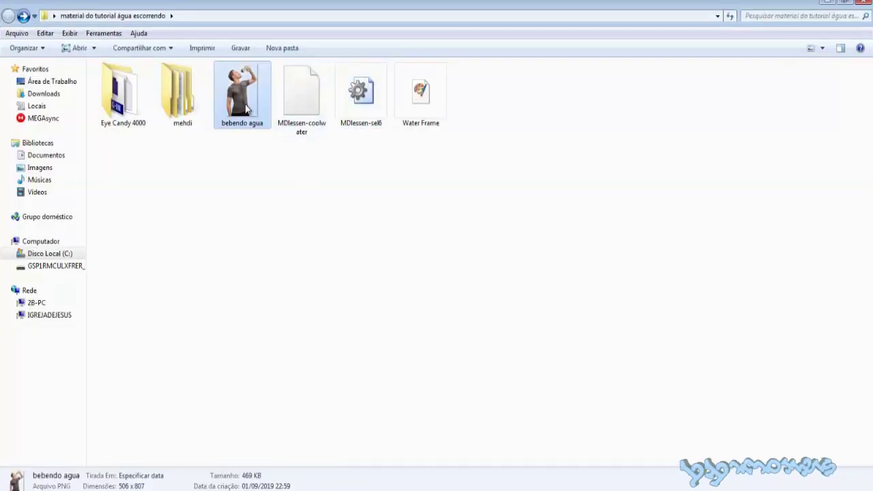
pyautogui.keyDown('ctrl'); pyautogui.click(435, 125); pyautogui.keyUp('ctrl')
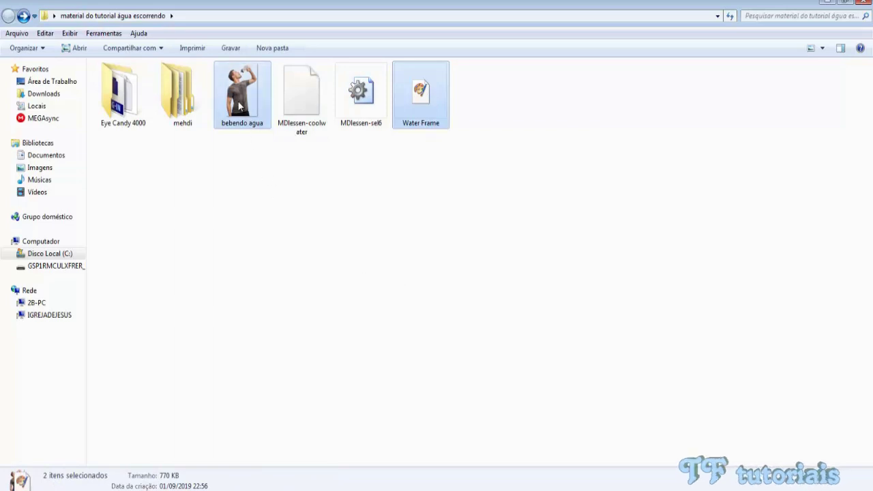
pyautogui.moveTo(239, 105)
pyautogui.mouseDown()
pyautogui.moveTo(393, 328)
pyautogui.moveTo(225, 490)
pyautogui.moveTo(230, 383)
pyautogui.mouseUp()
pyautogui.moveTo(234, 237); pyautogui.dragTo(234, 236)
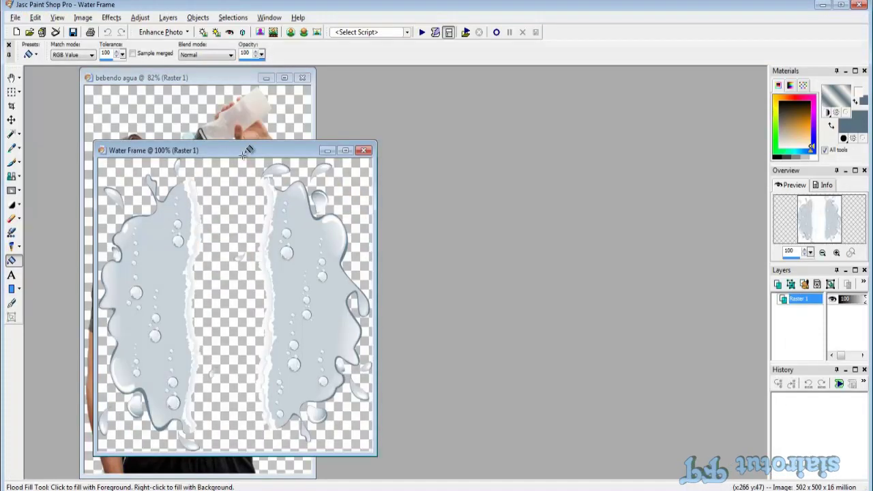
pyautogui.click(11, 77)
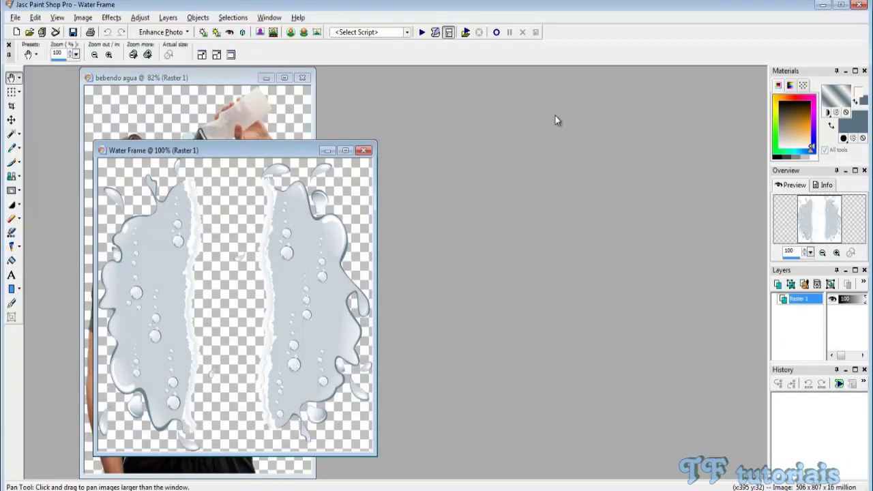
pyautogui.click(826, 112)
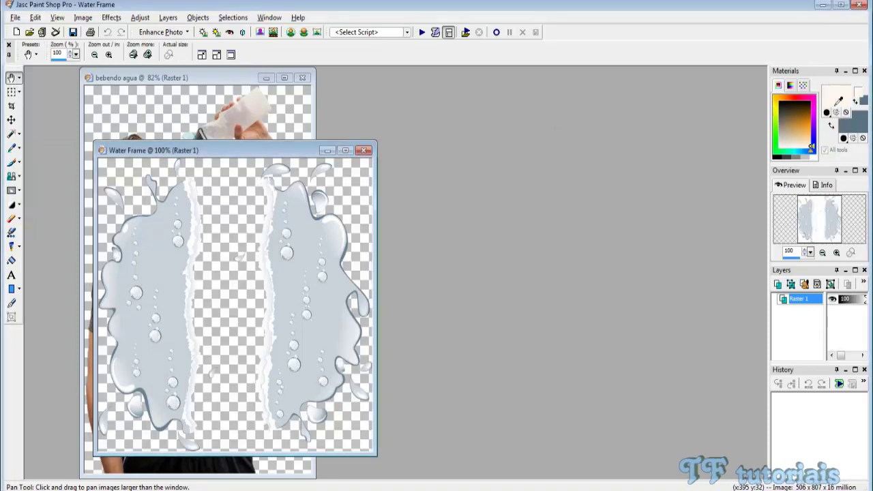
# Set the foreground colour to #fff8ee and the background colour to #5a7181
pyautogui.click(839, 97)
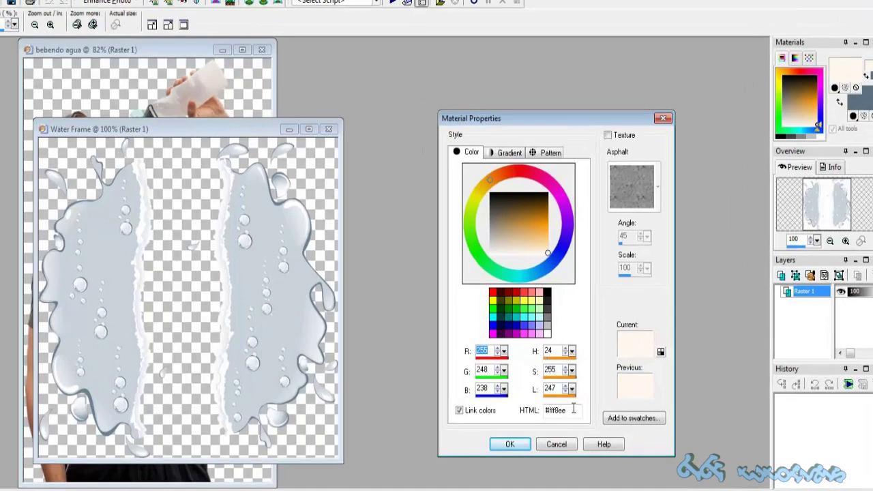
pyautogui.click(580, 407)
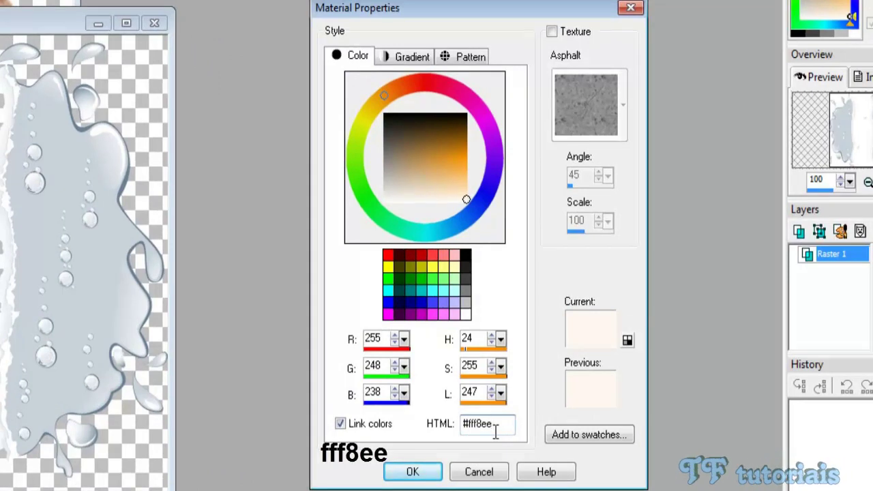
pyautogui.click(411, 472)
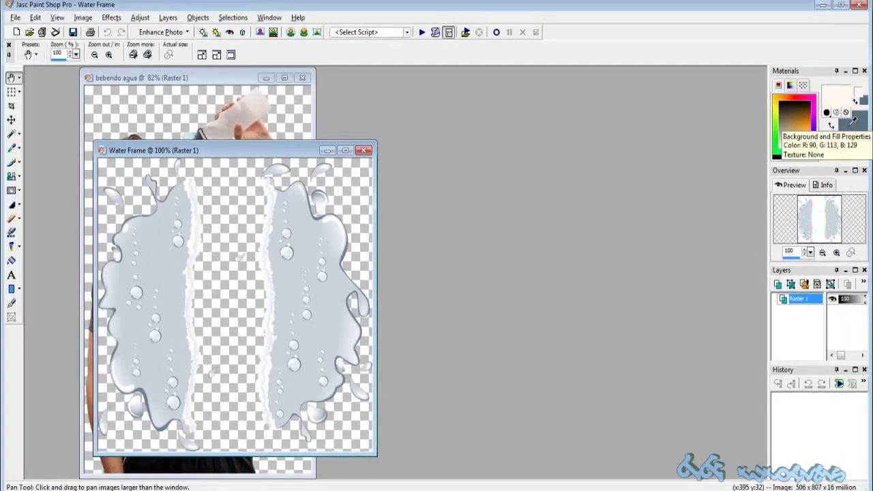
pyautogui.click(852, 124)
pyautogui.write('#5a7181')
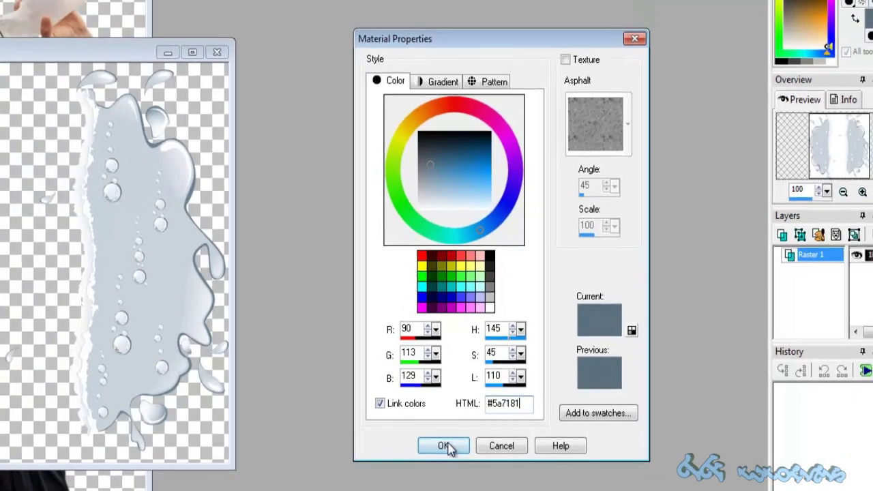
pyautogui.click(422, 448)
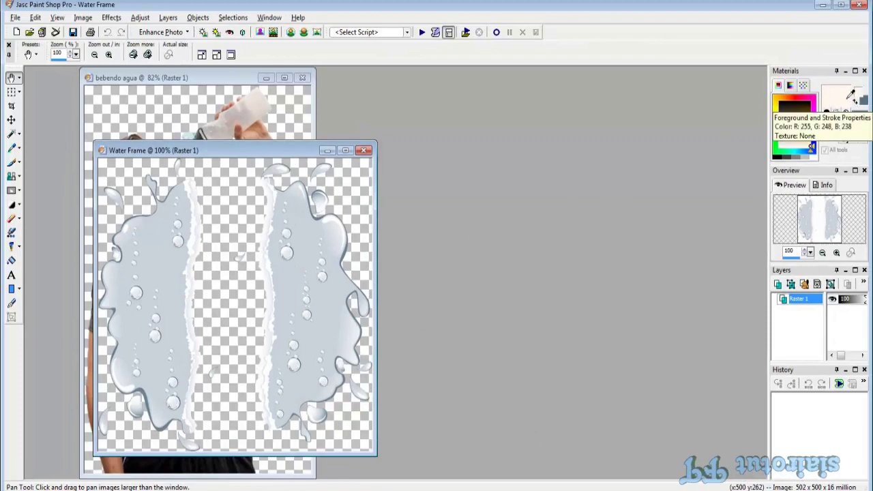
# Make the foreground a Foreground-background gradient at angle 45 with 4 repeats
pyautogui.click(846, 101)
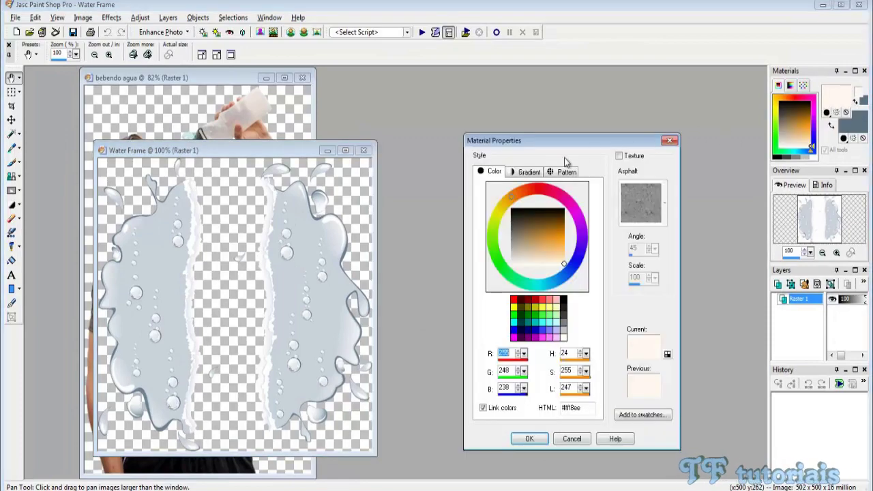
pyautogui.click(528, 172)
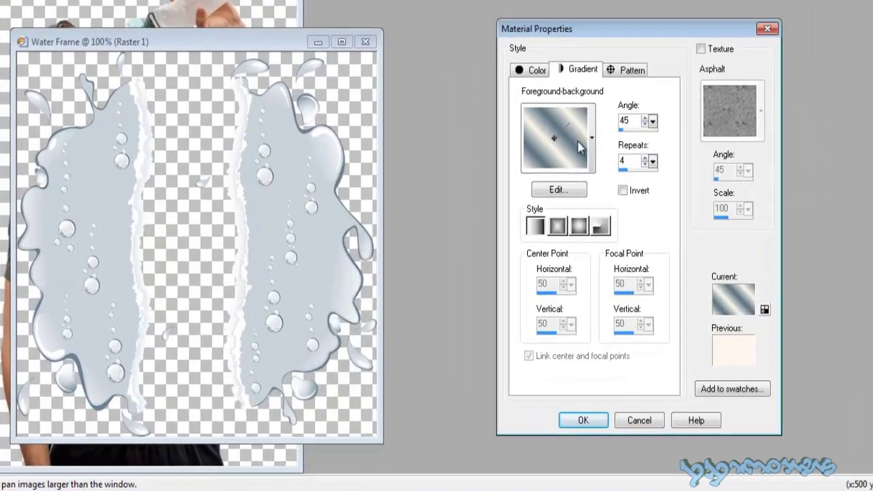
pyautogui.click(580, 147)
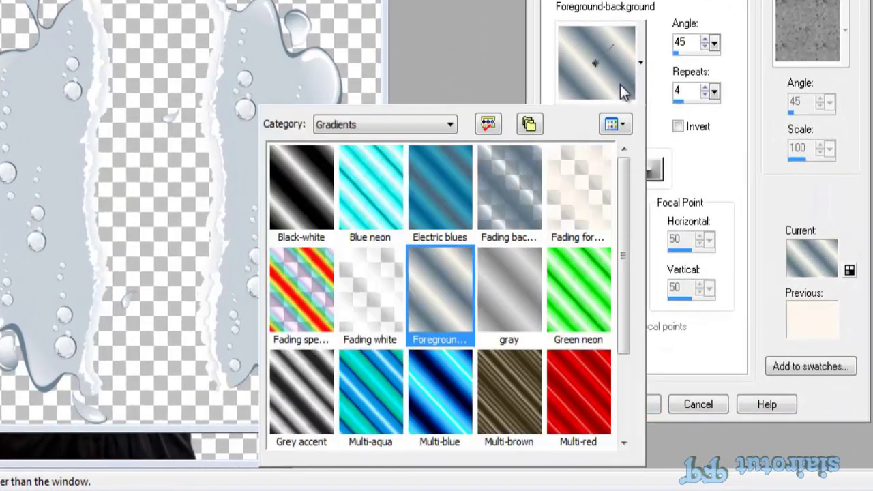
pyautogui.click(438, 293)
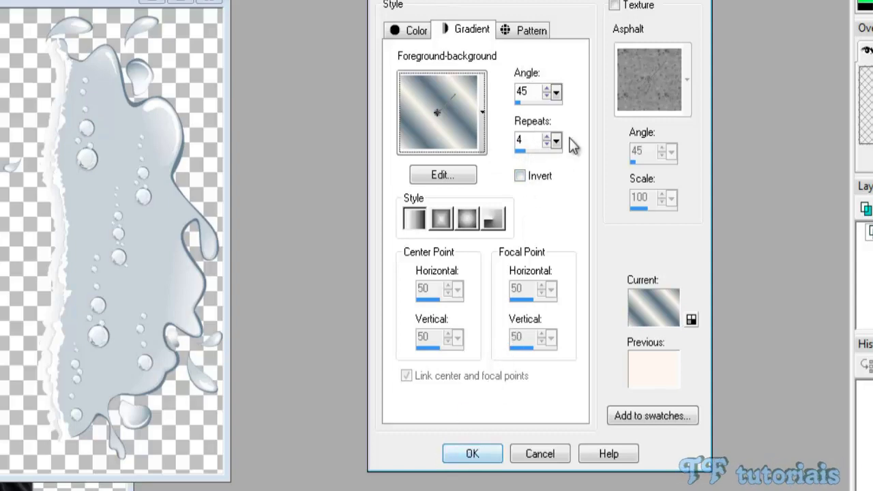
pyautogui.click(481, 452)
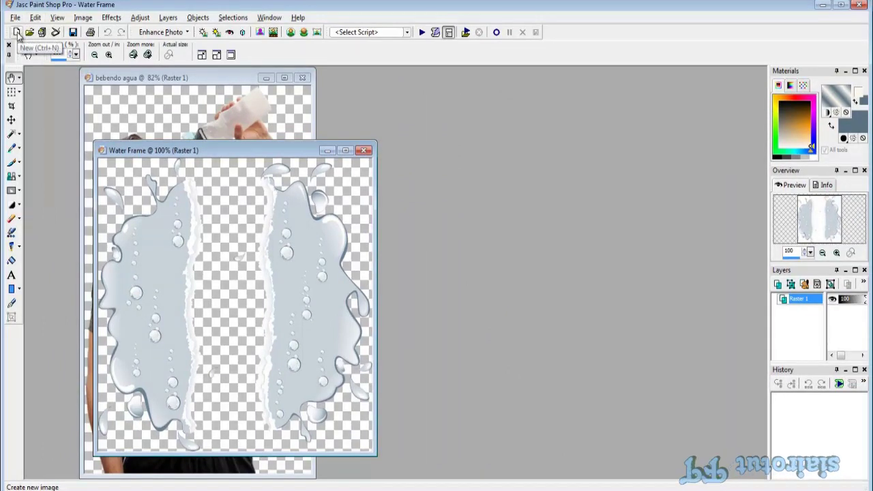
# Create a new 800 × 600 pixel image with a transparent raster background
pyautogui.click(17, 33)
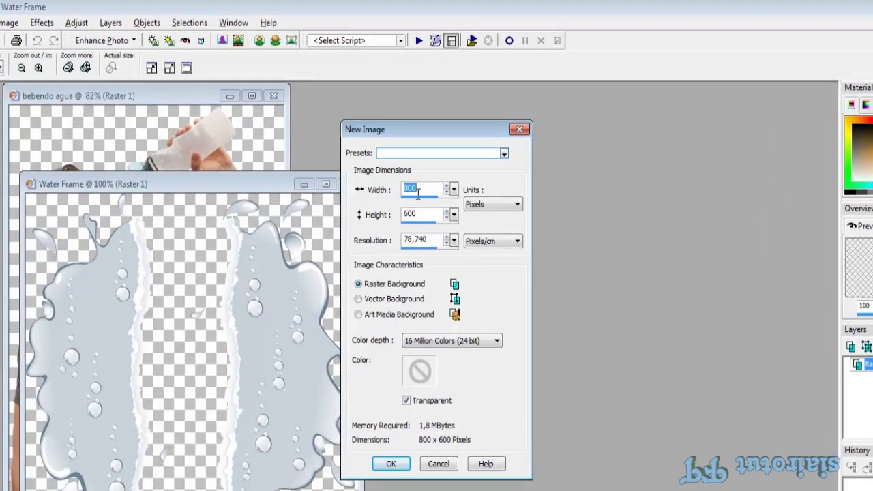
pyautogui.click(425, 214)
pyautogui.click(393, 464)
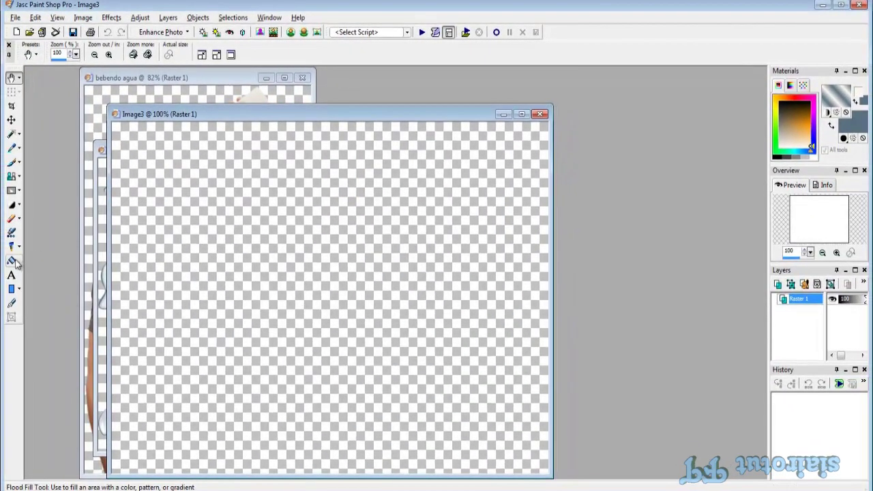
# Flood-fill Image3 with the diagonal cream and blue-grey gradient
pyautogui.click(12, 261)
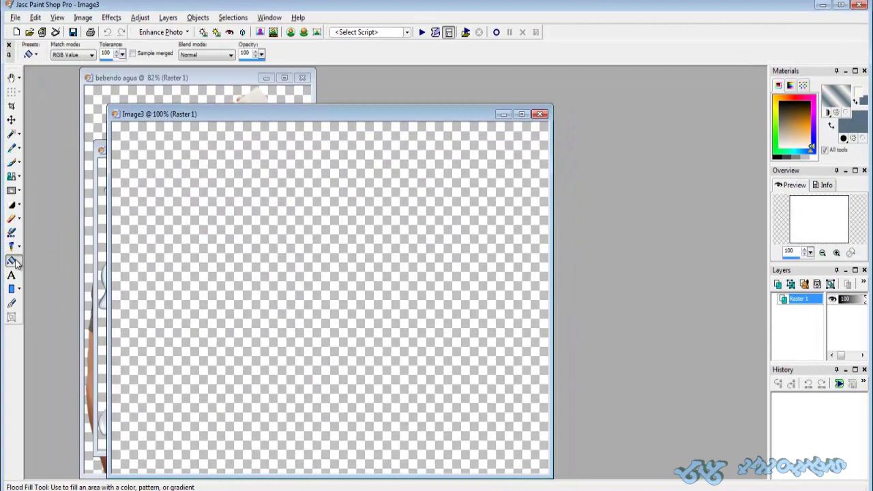
pyautogui.click(174, 237)
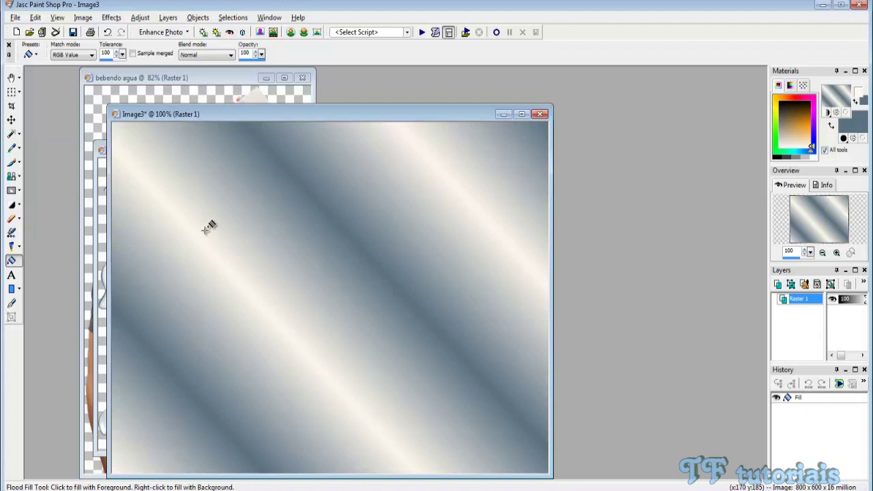
pyautogui.scroll(-1, 209, 228)
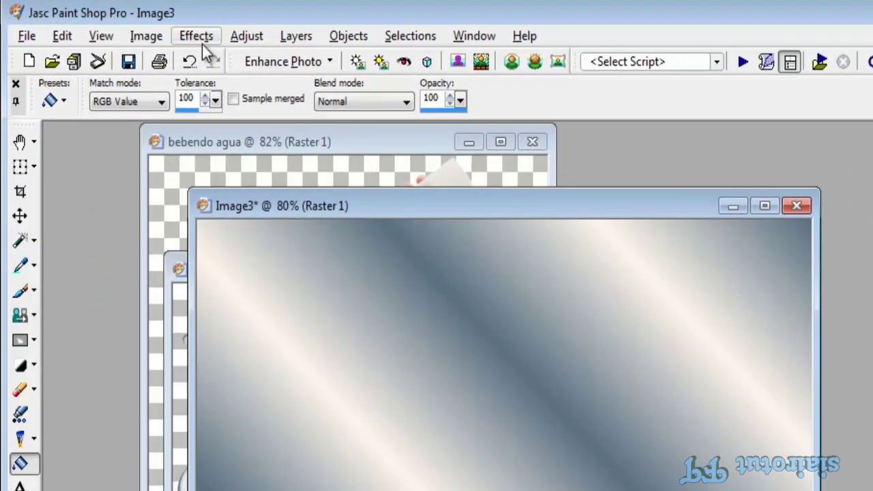
# Set Sorting Tiles to Block Range 150-300, Block 198 and the Crossed pattern
pyautogui.click(113, 19)
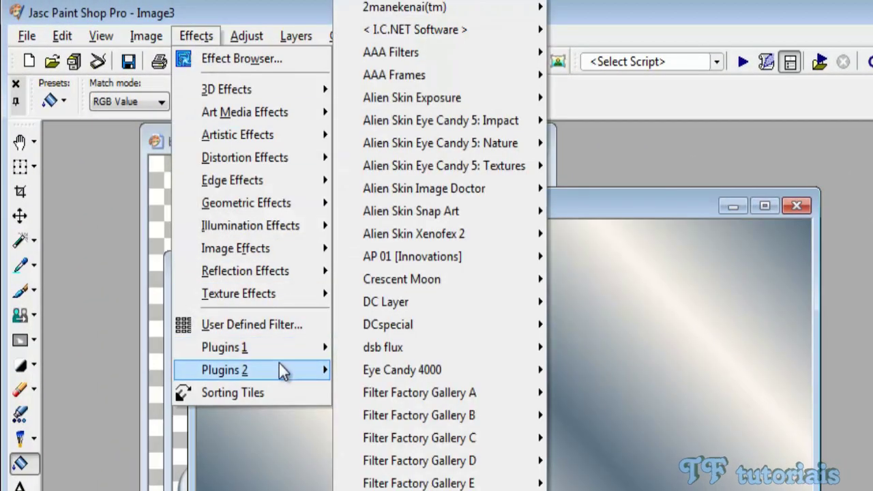
pyautogui.moveTo(252, 284)
pyautogui.moveTo(379, 284)
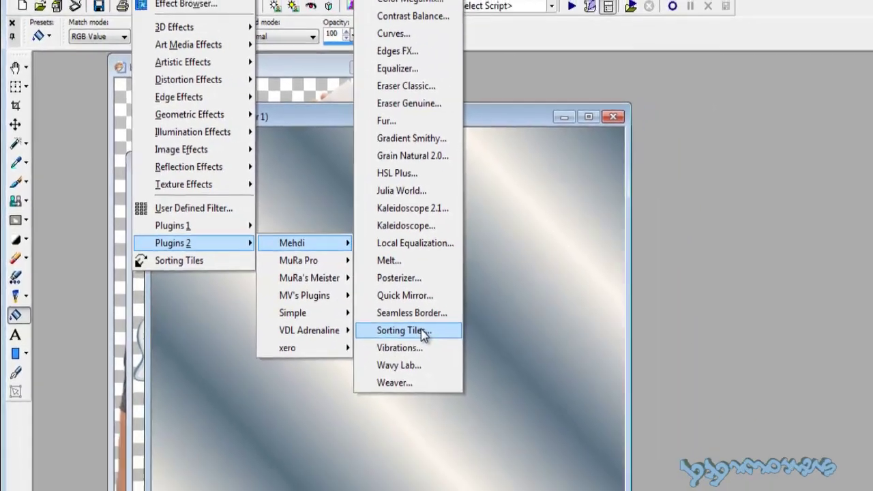
pyautogui.click(543, 395)
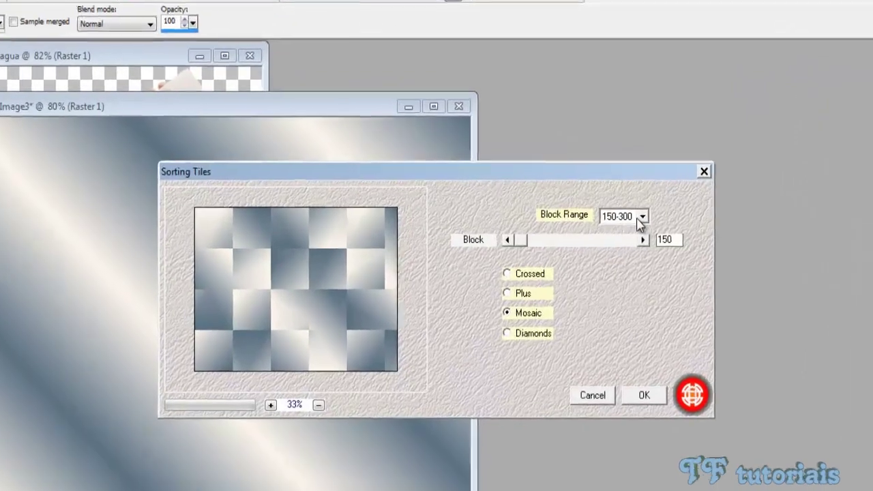
pyautogui.click(661, 226)
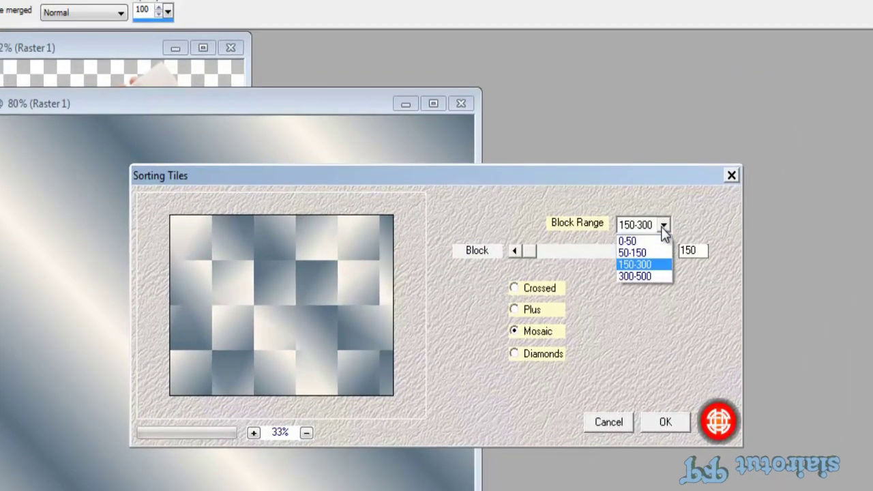
pyautogui.click(662, 227)
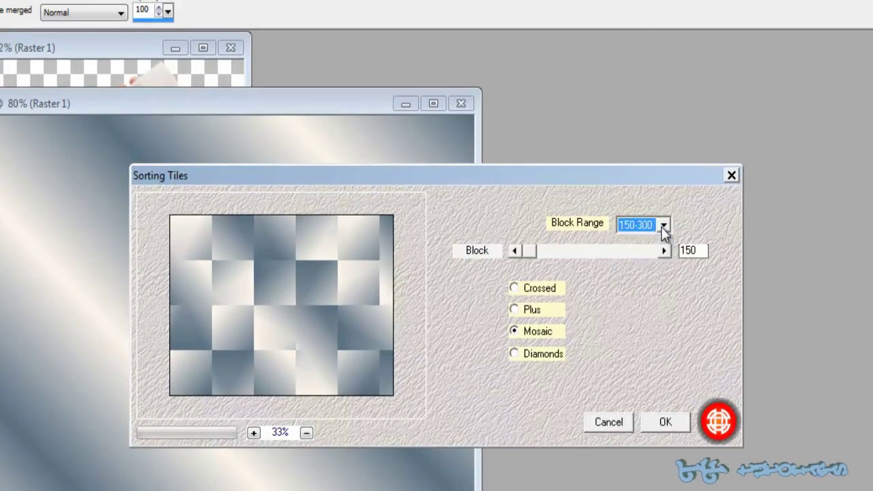
pyautogui.click(700, 258)
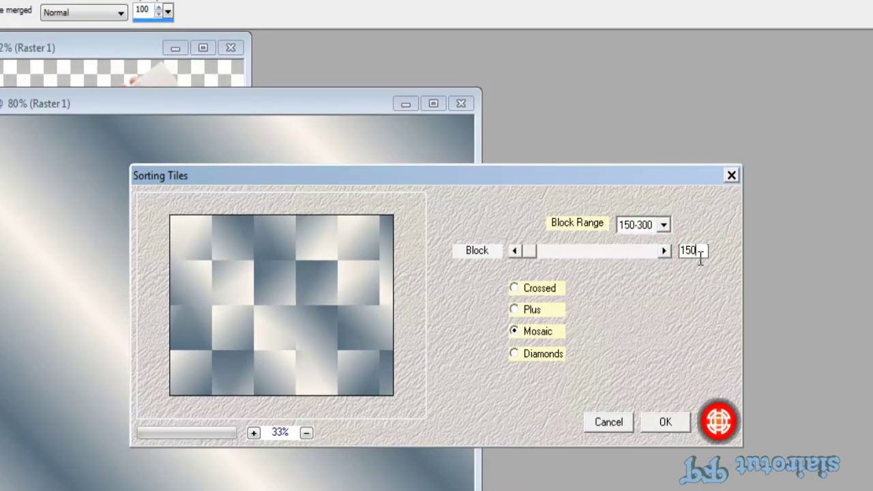
pyautogui.press('BackSpace')
pyautogui.press('BackSpace')
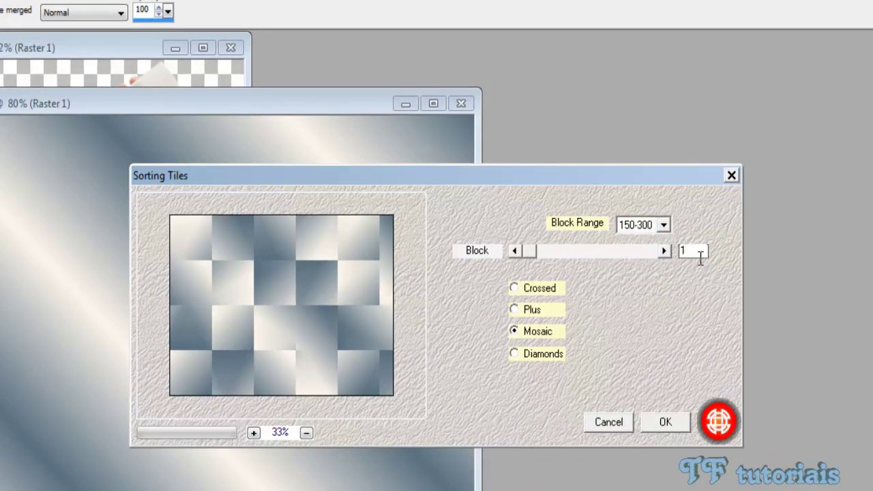
pyautogui.write('98')
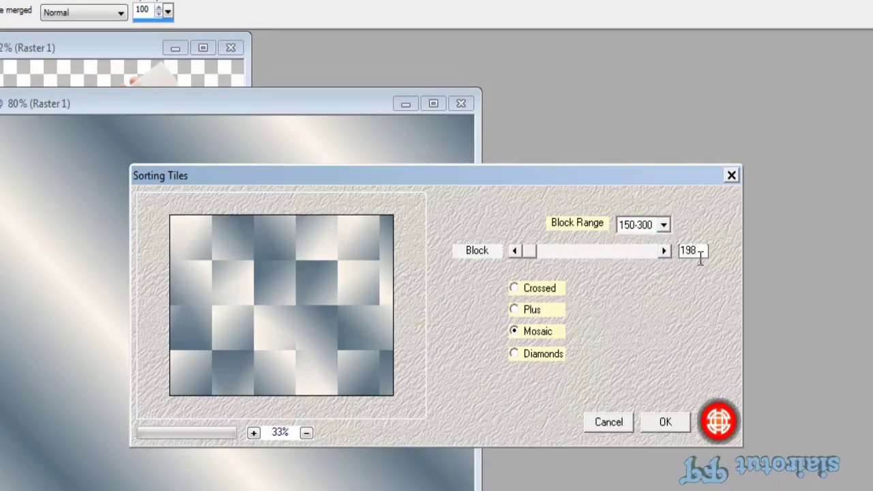
pyautogui.click(516, 288)
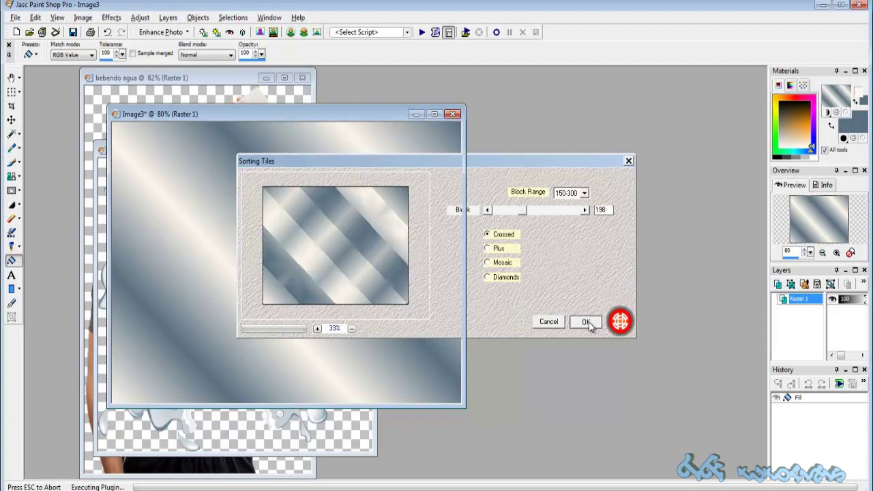
# Apply the Sorting Tiles filter and duplicate the layer
pyautogui.click(638, 321)
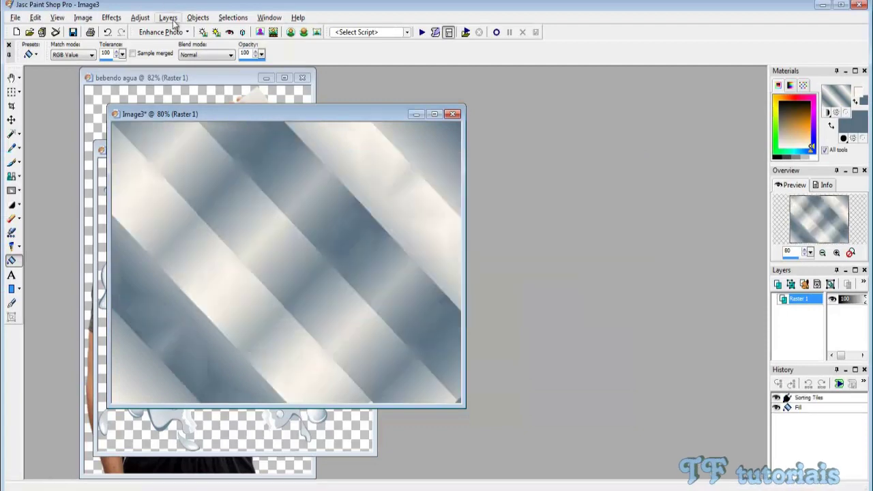
pyautogui.click(169, 18)
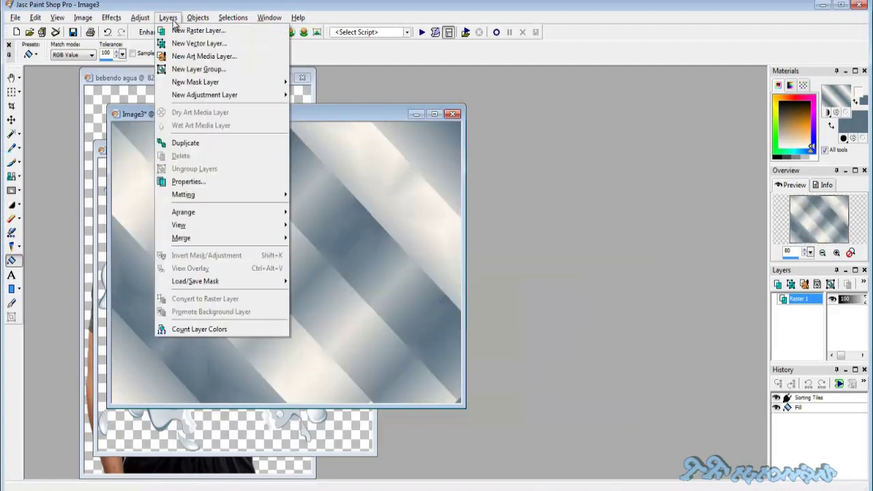
pyautogui.click(202, 148)
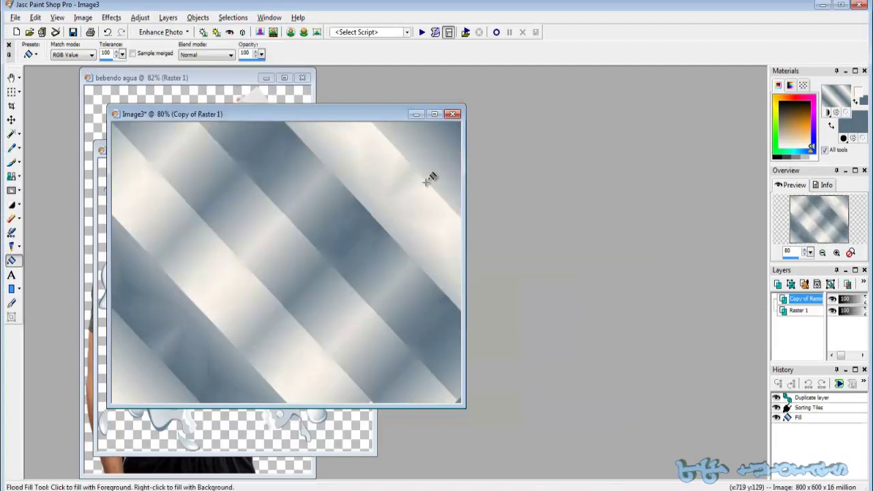
# Apply Mehdi Weaver to Copy of Raster 1 with the 50-150 range and Size 115
pyautogui.click(109, 17)
pyautogui.moveTo(172, 280)
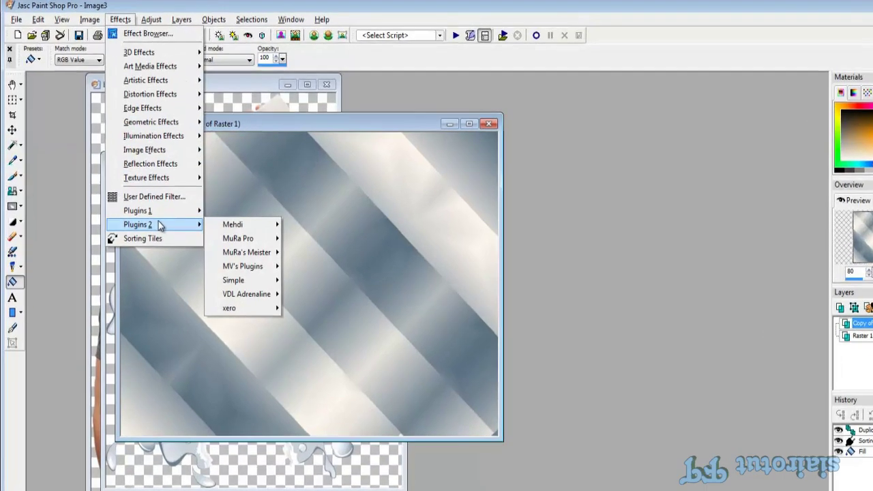
pyautogui.moveTo(290, 280)
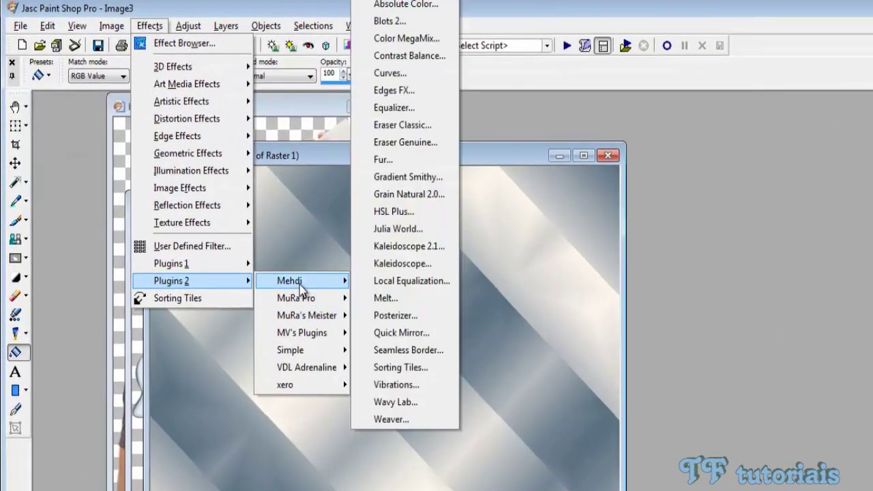
pyautogui.click(395, 420)
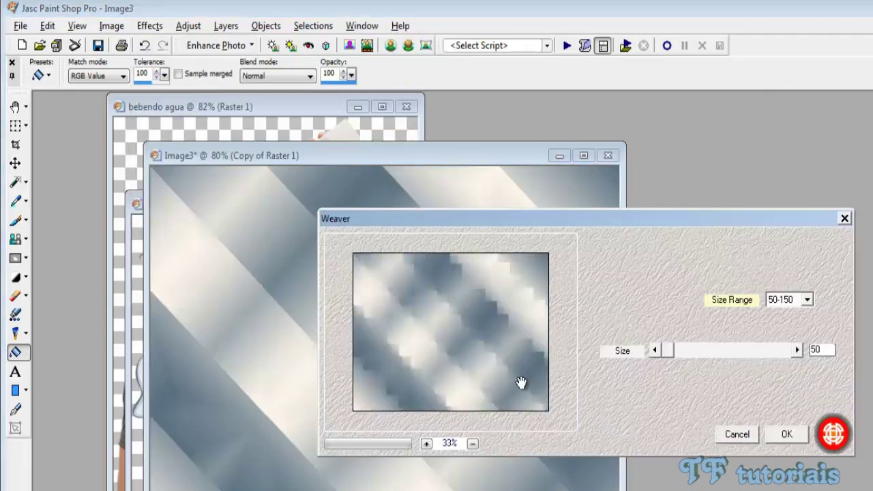
pyautogui.click(805, 302)
pyautogui.click(805, 303)
pyautogui.click(805, 302)
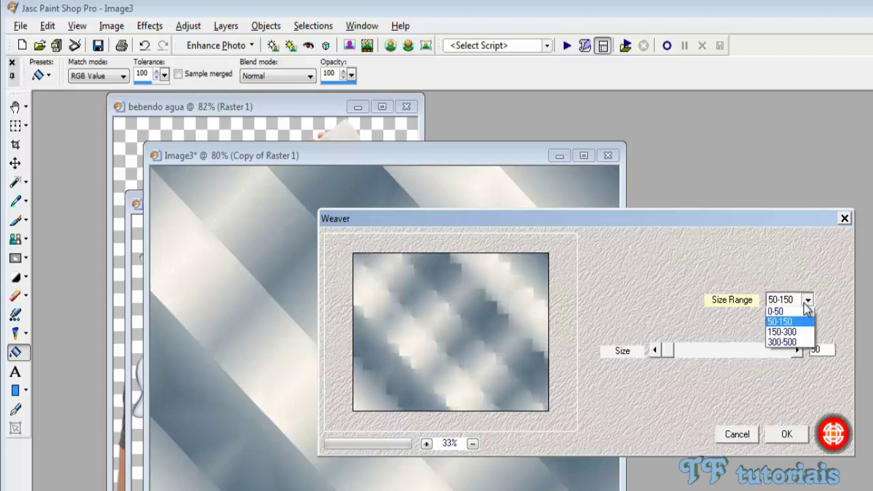
pyautogui.click(807, 302)
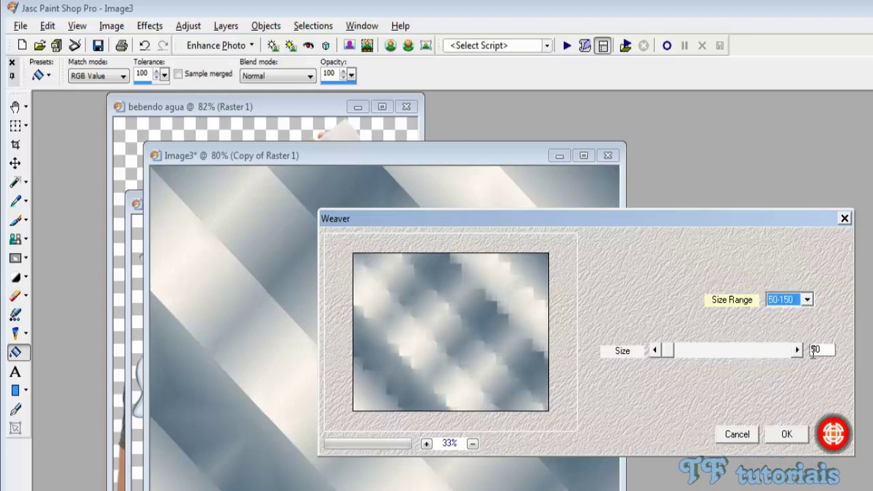
pyautogui.doubleClick(815, 350)
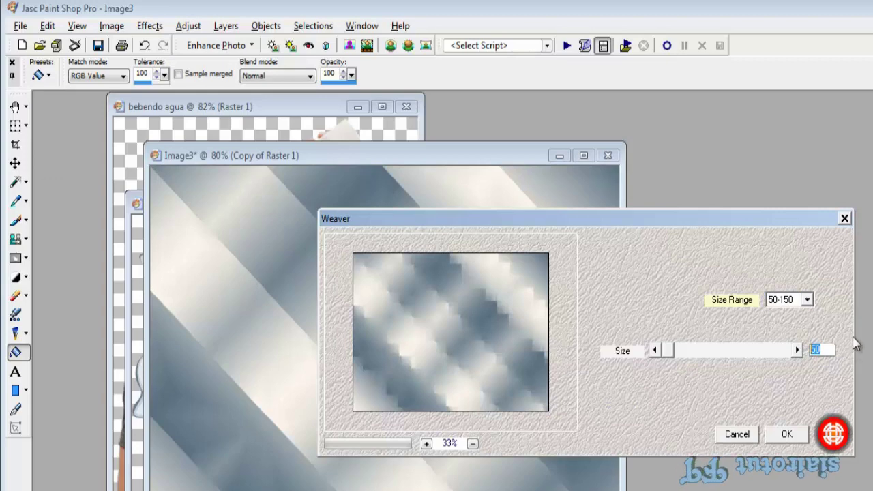
pyautogui.write('11')
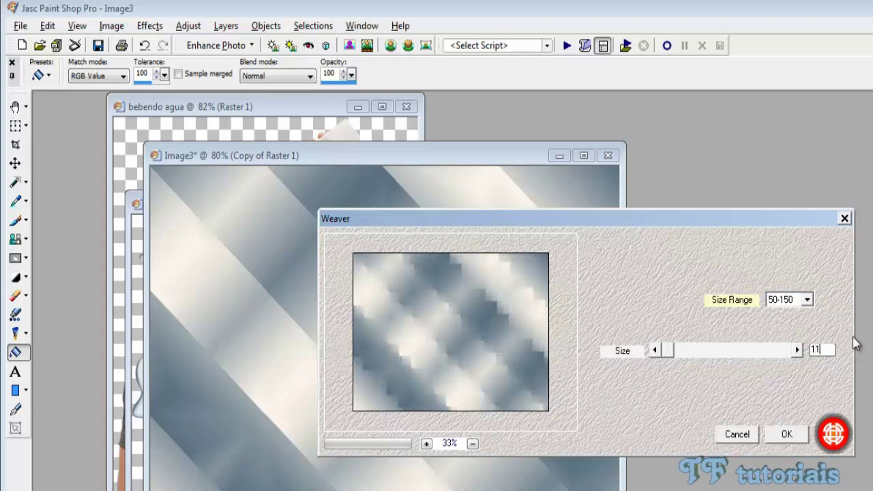
pyautogui.write('5')
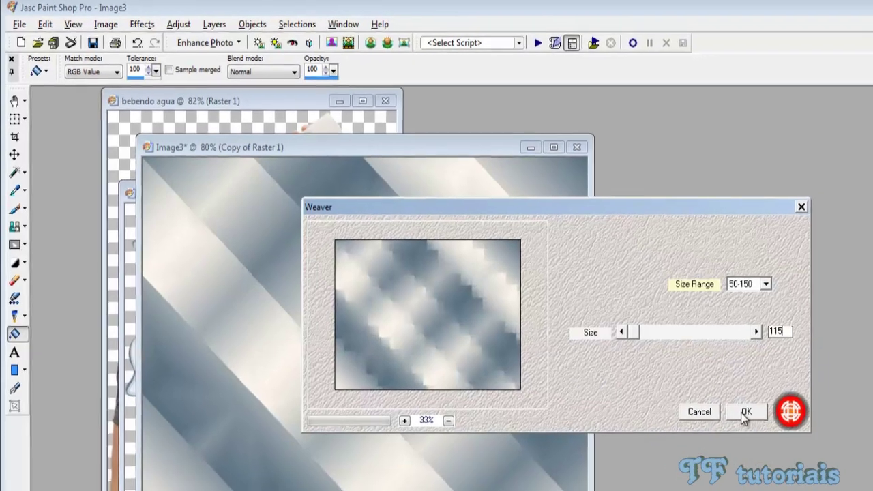
pyautogui.click(745, 412)
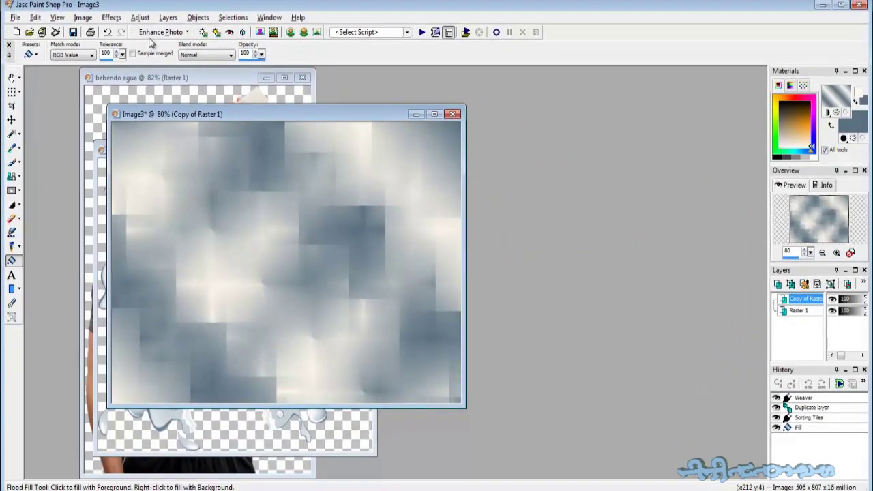
# Apply the Enhance More edge effect and merge the copy down into Raster 1
pyautogui.click(112, 19)
pyautogui.moveTo(215, 166)
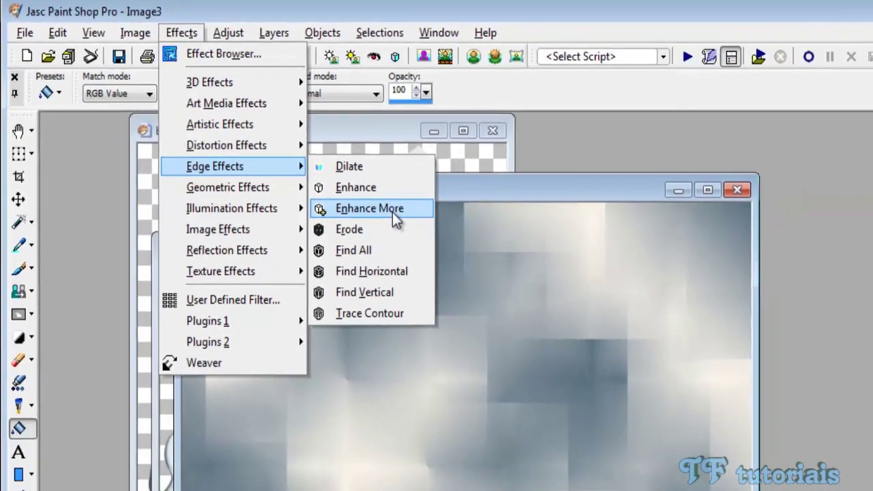
pyautogui.click(392, 212)
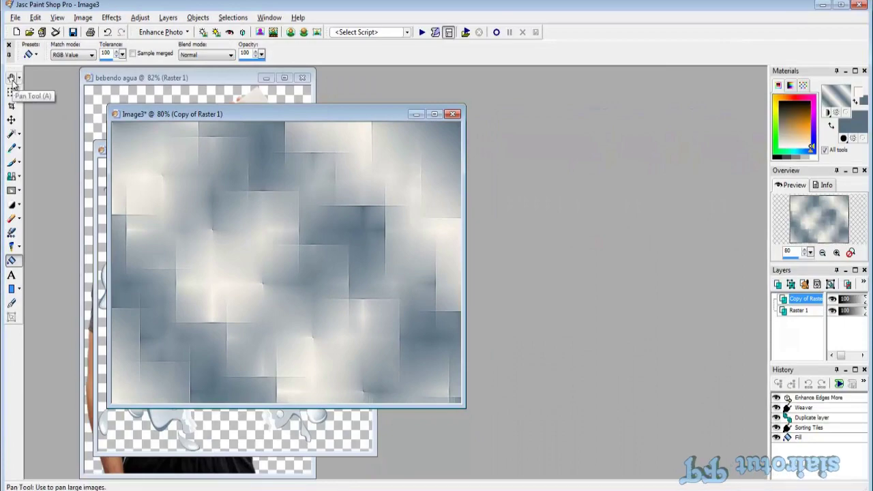
pyautogui.click(12, 80)
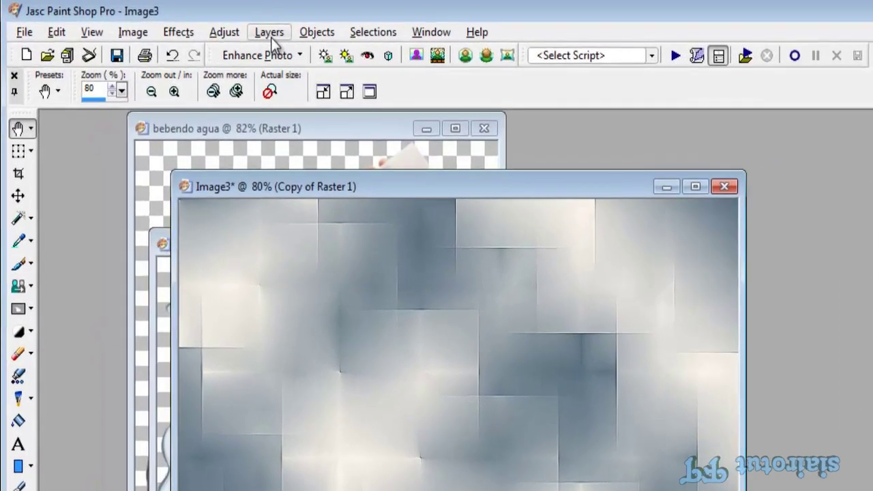
pyautogui.click(269, 32)
pyautogui.moveTo(322, 429)
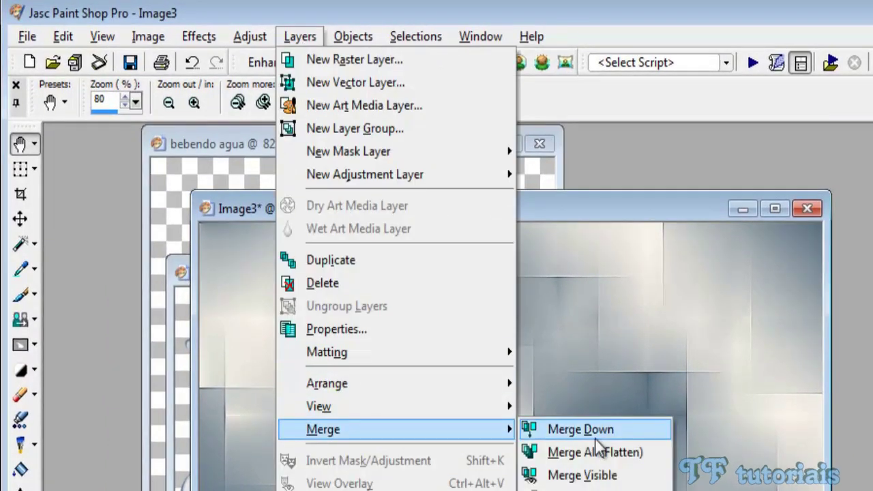
pyautogui.click(595, 439)
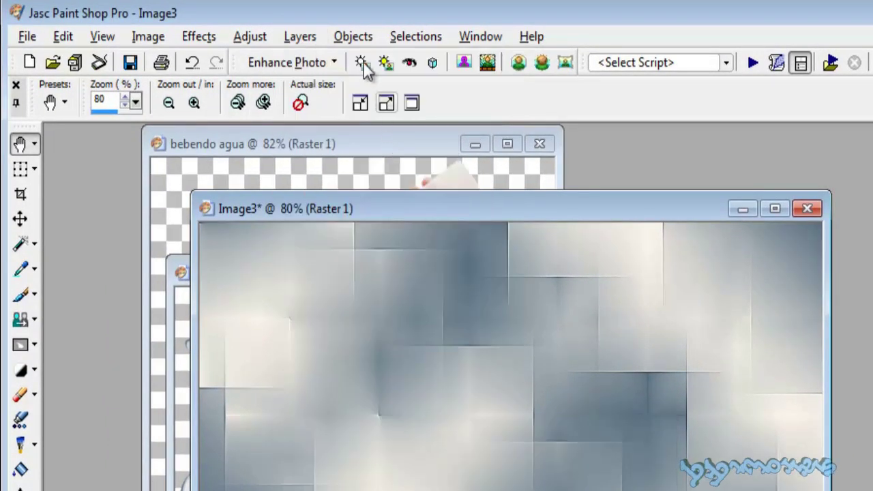
pyautogui.click(302, 37)
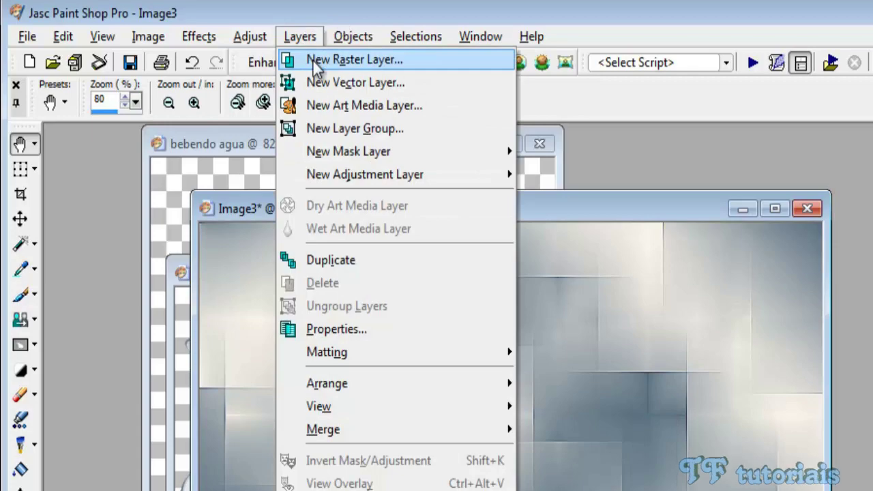
# Add a new Raster 2 layer and choose the MDlessen-sel6 selection from disk
pyautogui.click(312, 59)
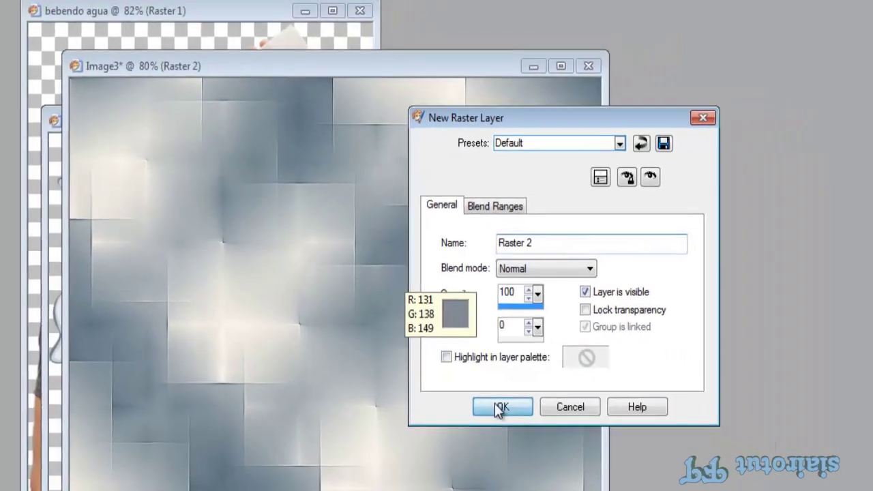
pyautogui.click(554, 441)
pyautogui.click(242, 21)
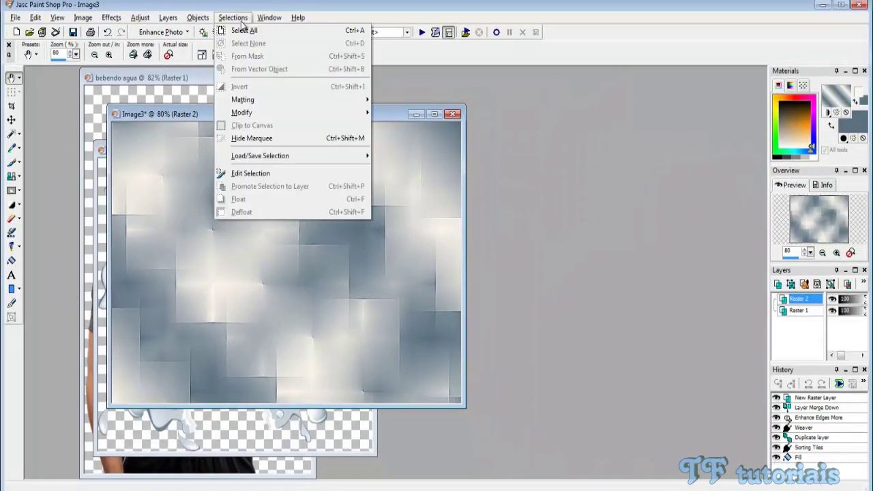
pyautogui.moveTo(183, 227)
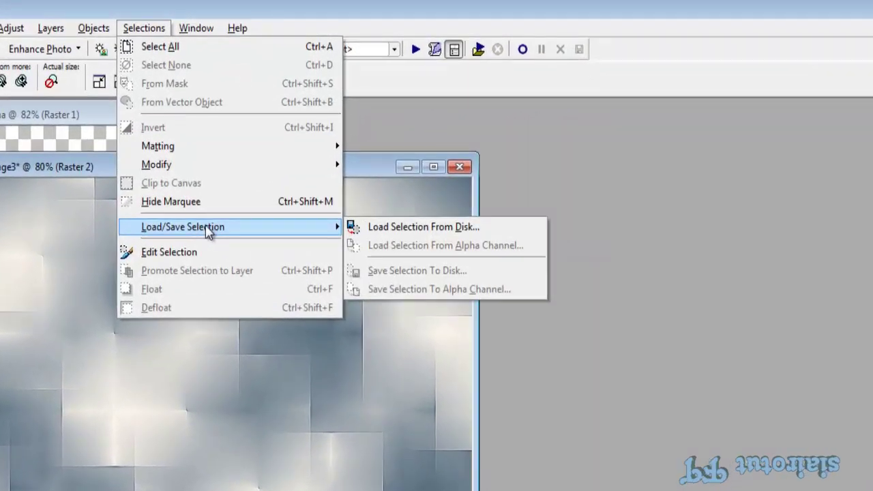
pyautogui.click(390, 236)
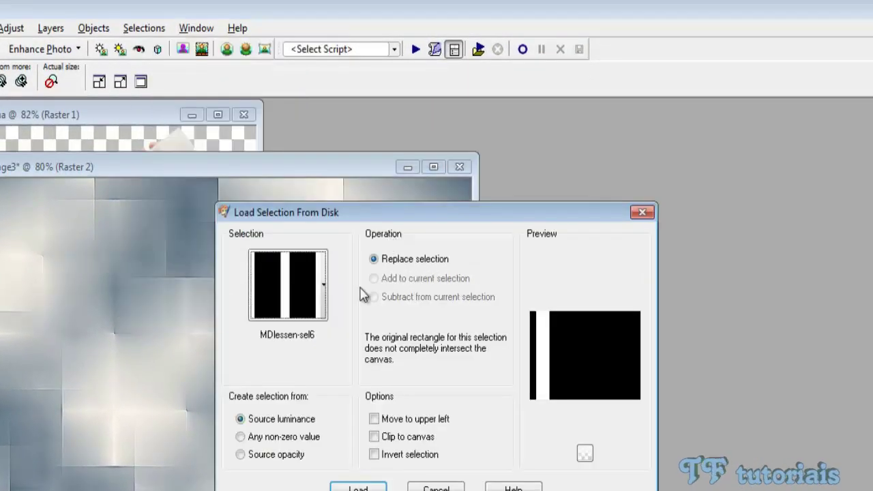
pyautogui.click(326, 191)
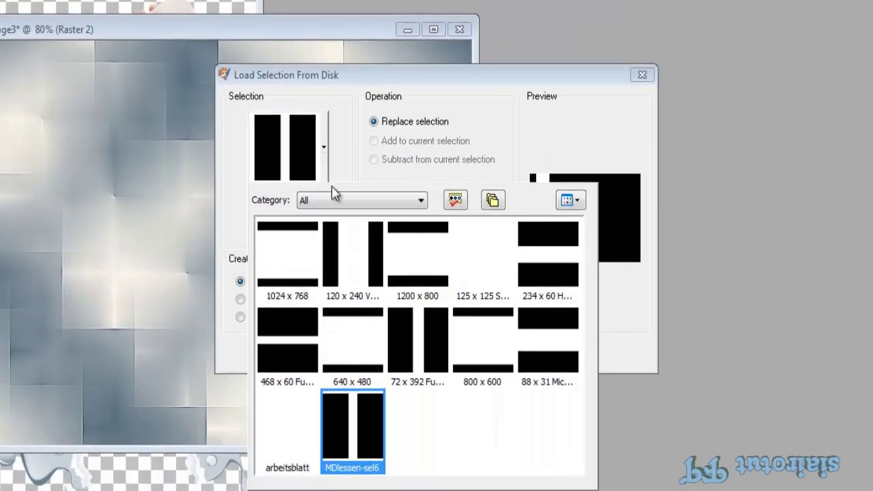
pyautogui.click(339, 456)
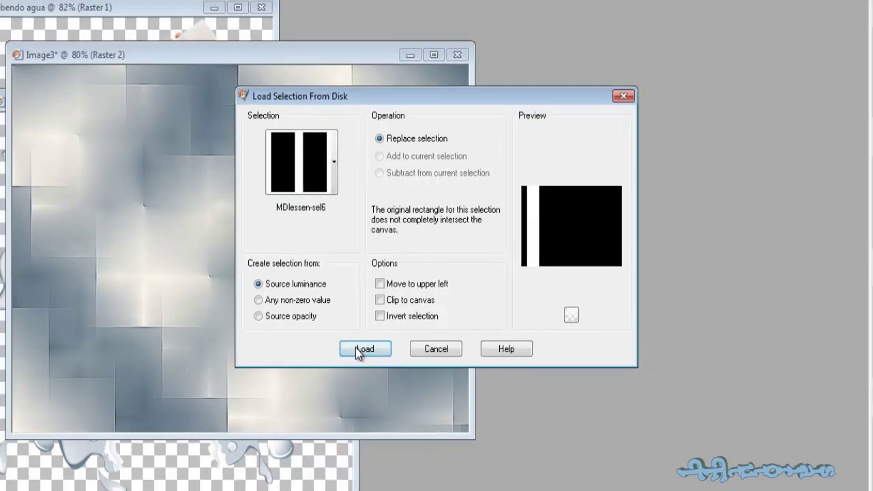
# Load the strip selection and flood-fill it with the silver-blue gradient
pyautogui.click(347, 351)
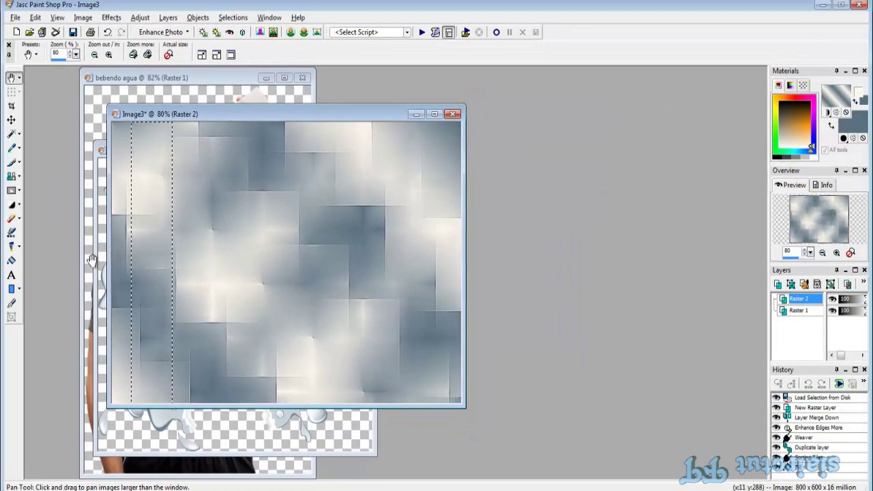
pyautogui.click(11, 262)
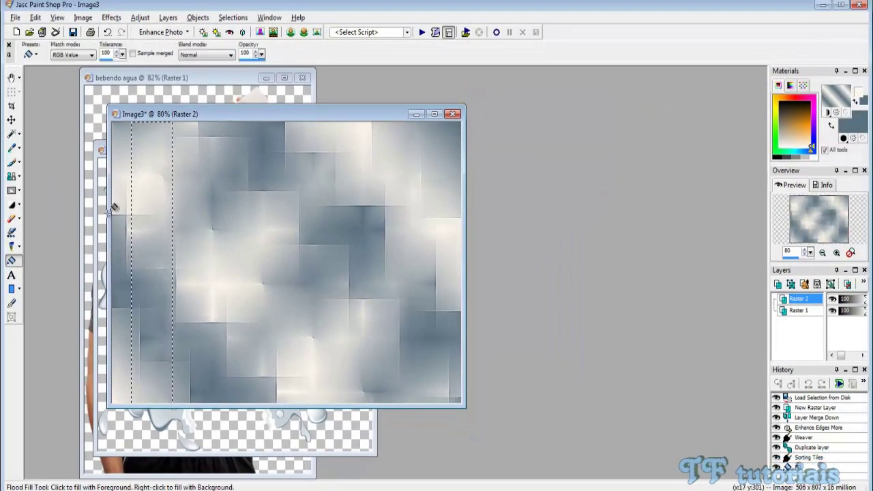
pyautogui.click(142, 168)
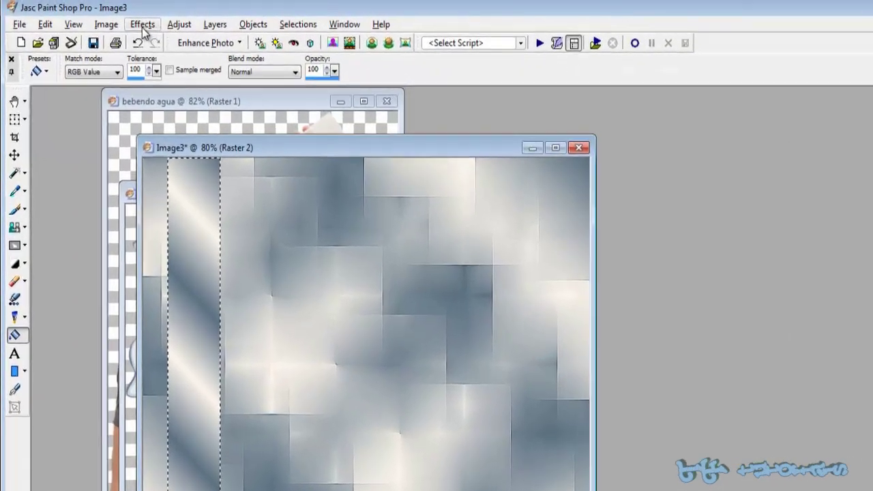
# Apply Weave texture to the strip with cream weave colour and blue-grey gap colour
pyautogui.click(111, 18)
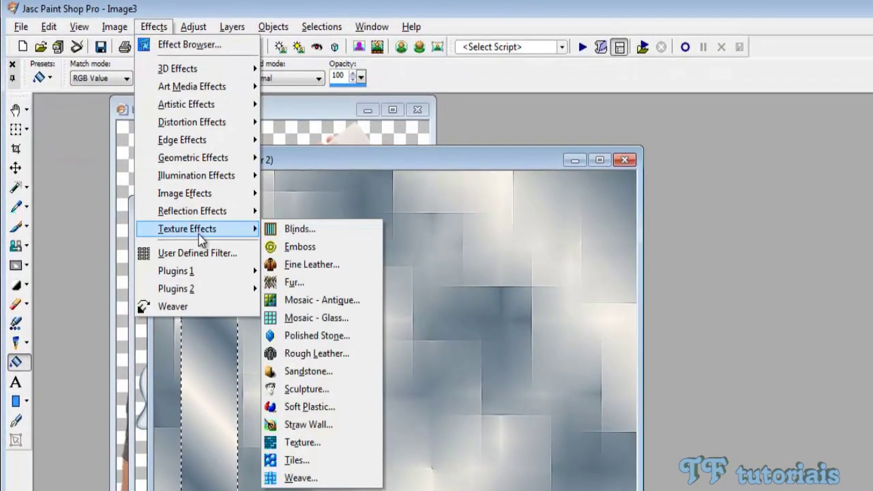
pyautogui.moveTo(156, 213)
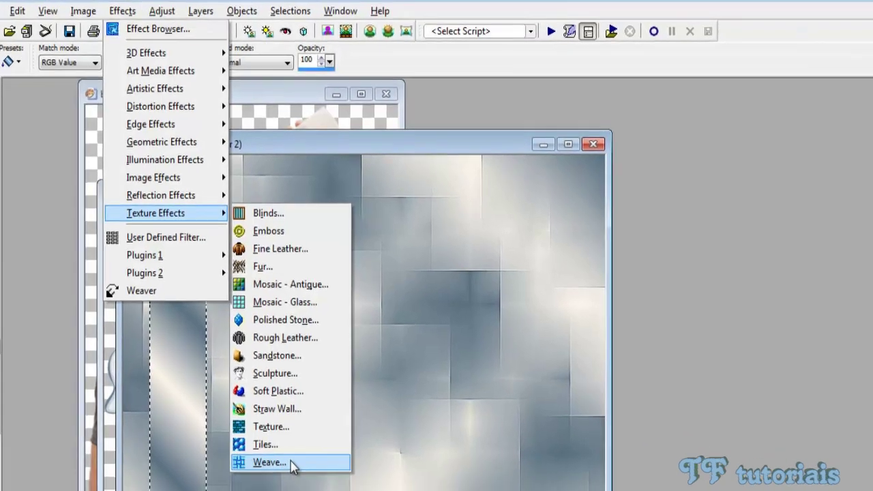
pyautogui.click(324, 478)
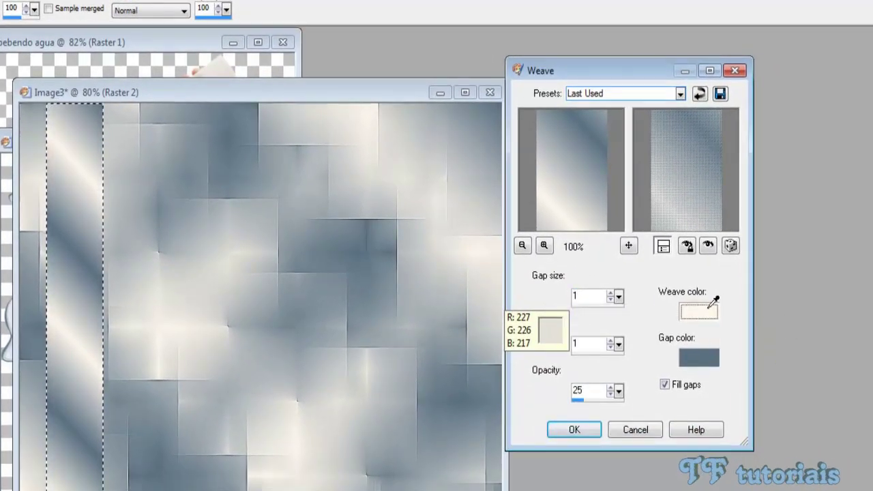
pyautogui.rightClick(710, 306)
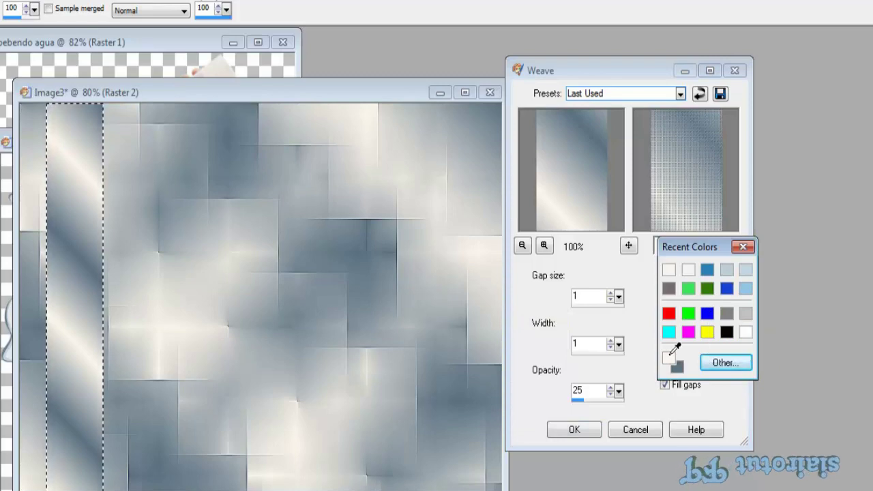
pyautogui.click(670, 354)
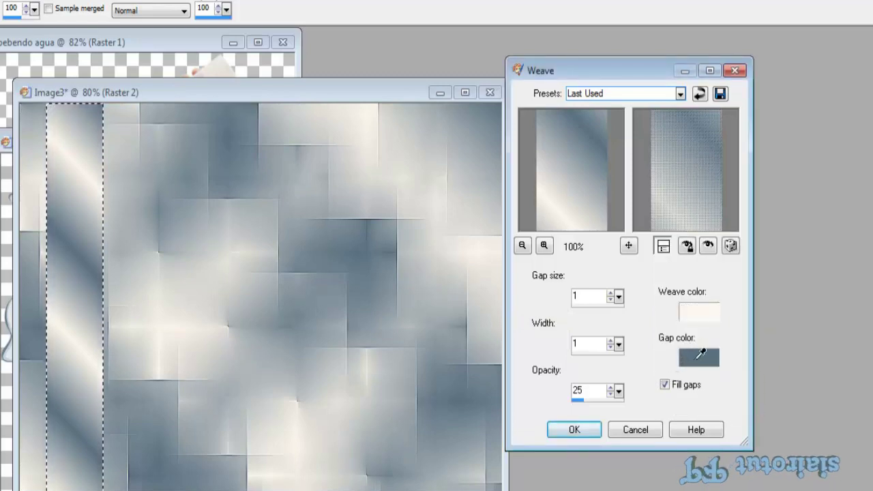
pyautogui.rightClick(695, 351)
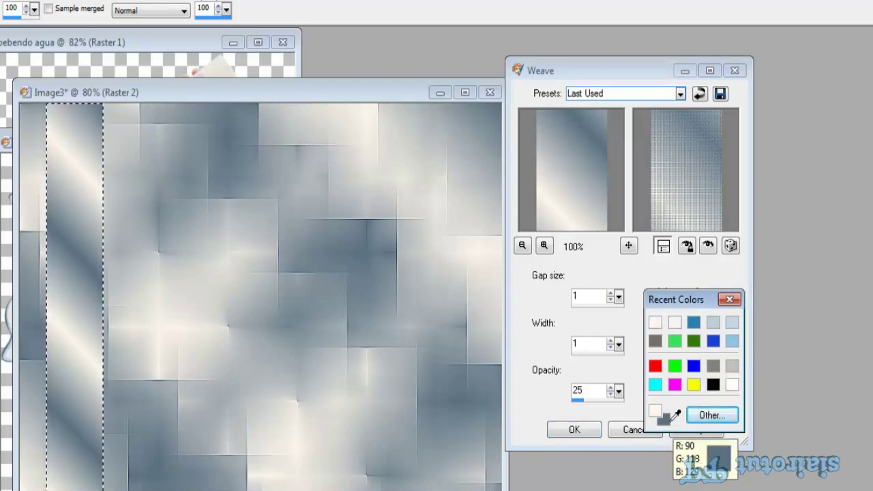
pyautogui.click(675, 417)
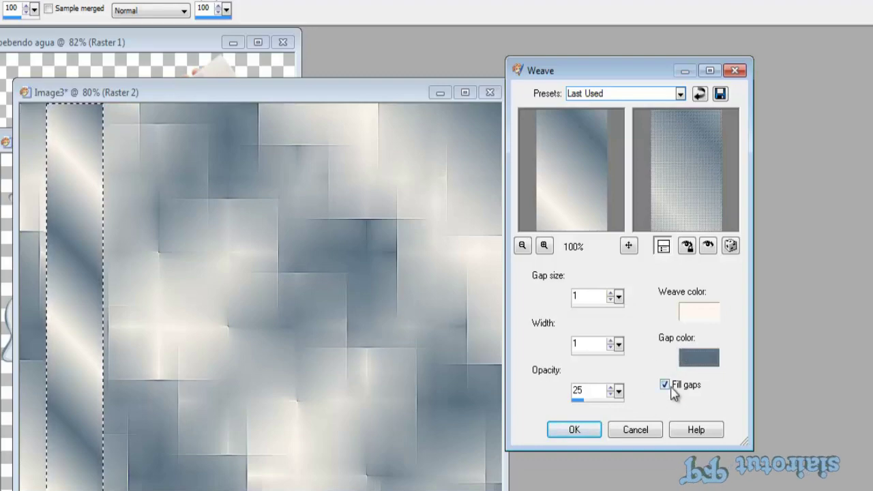
pyautogui.click(572, 429)
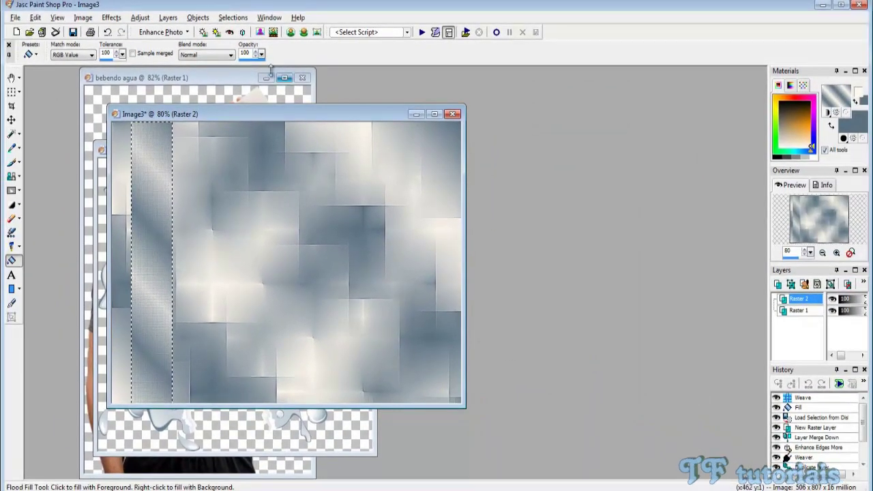
pyautogui.click(233, 18)
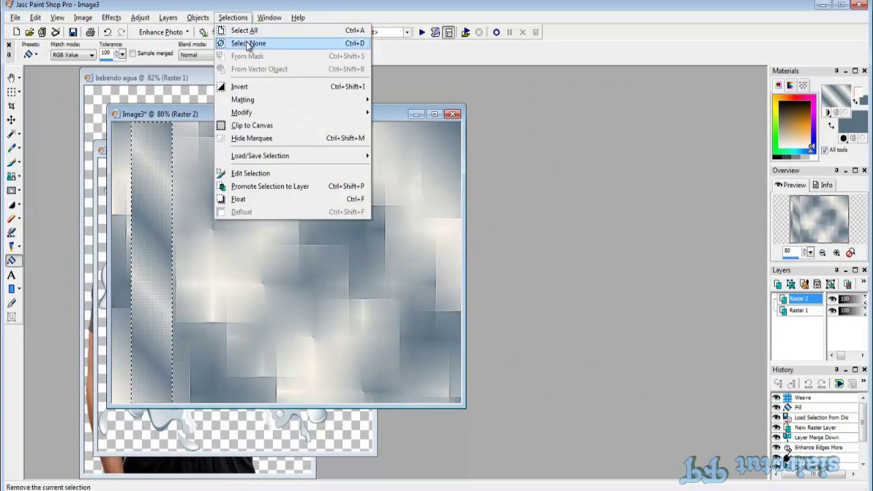
# Deselect, then apply Wave distortion (amplitude 45, wavelength 76) with blue-grey edge colour
pyautogui.click(247, 42)
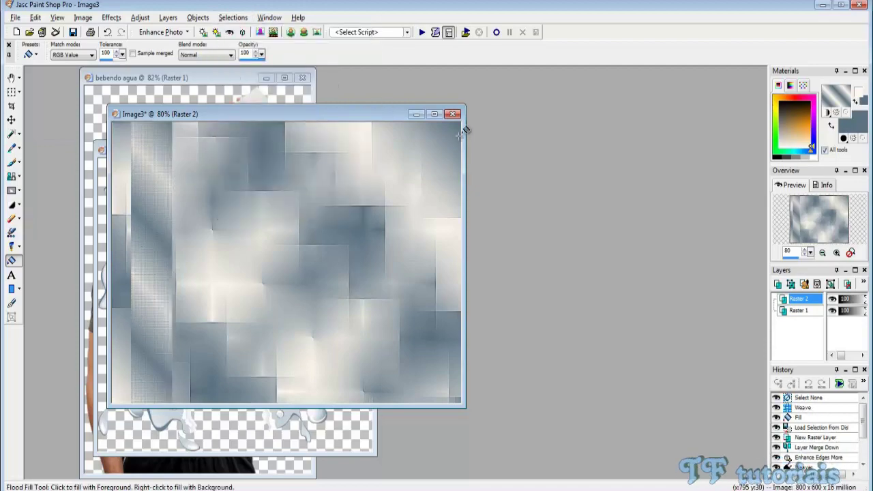
pyautogui.click(111, 18)
pyautogui.moveTo(200, 128)
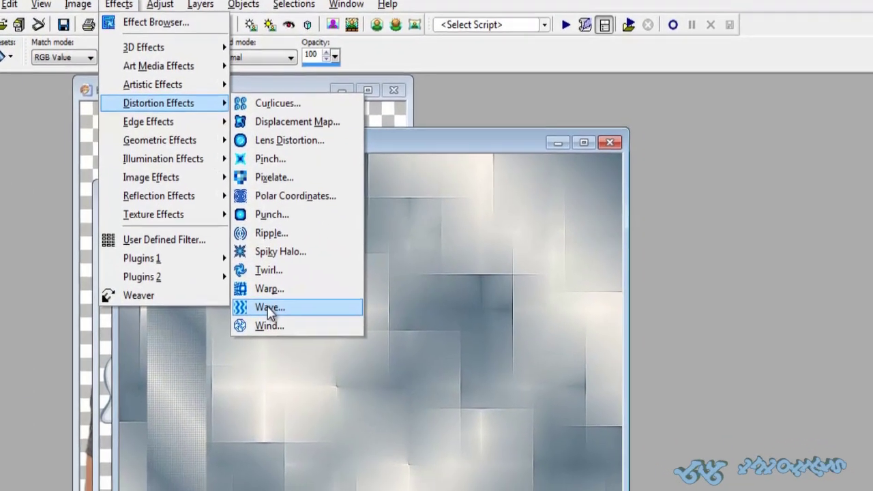
pyautogui.click(312, 332)
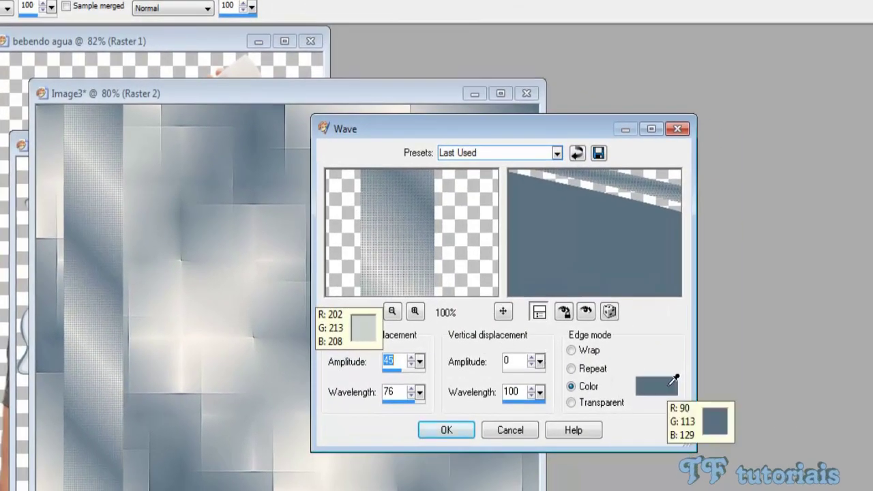
pyautogui.rightClick(673, 379)
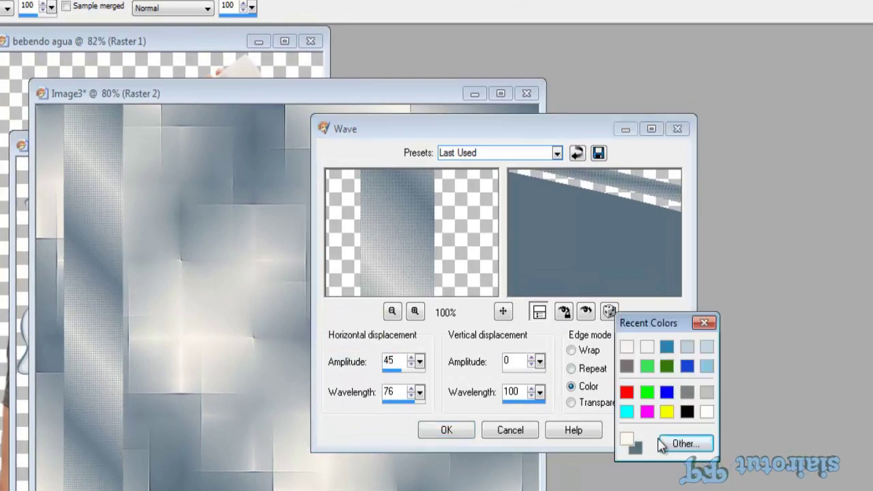
pyautogui.click(637, 450)
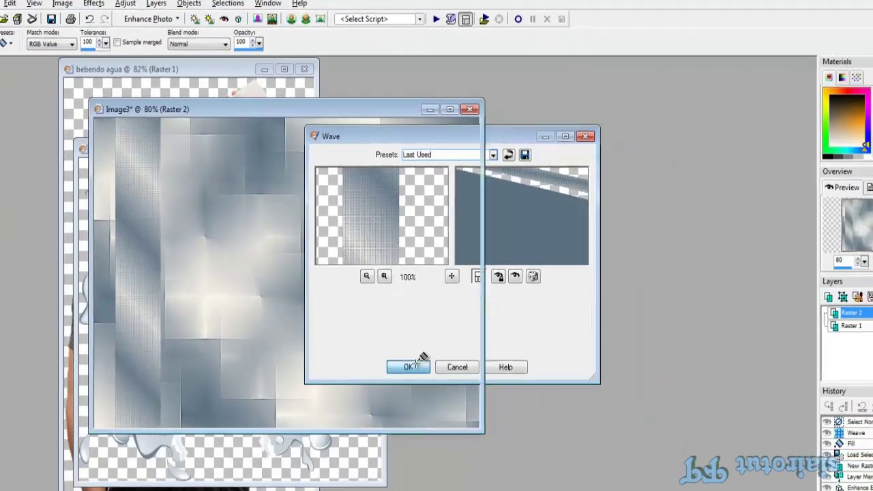
pyautogui.click(451, 431)
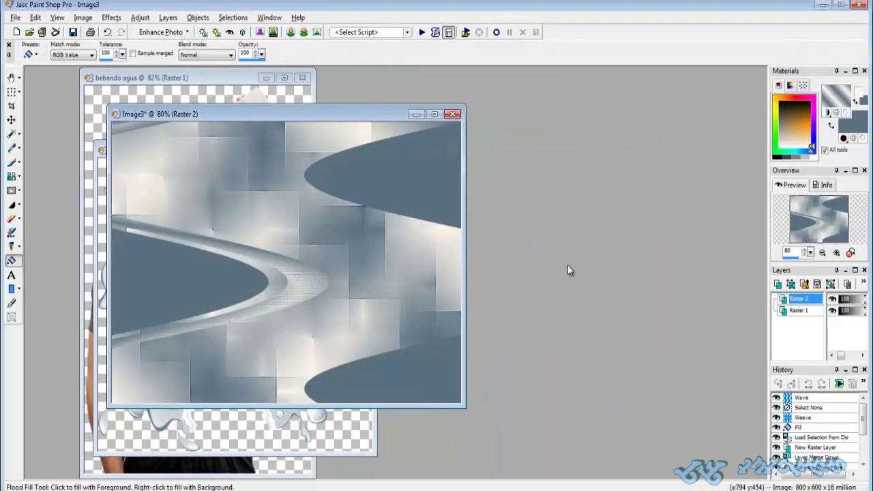
# Magic-wand select the blue-grey wave areas and expand the selection by 1 pixel
pyautogui.click(10, 134)
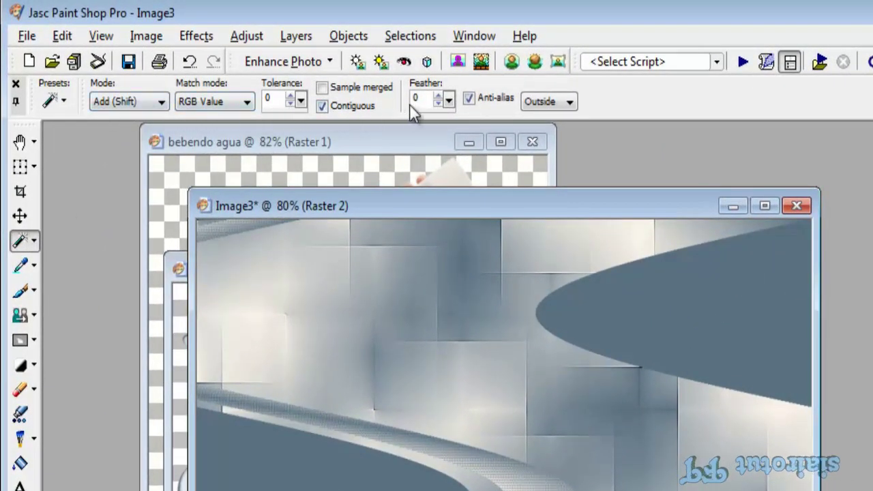
pyautogui.click(716, 318)
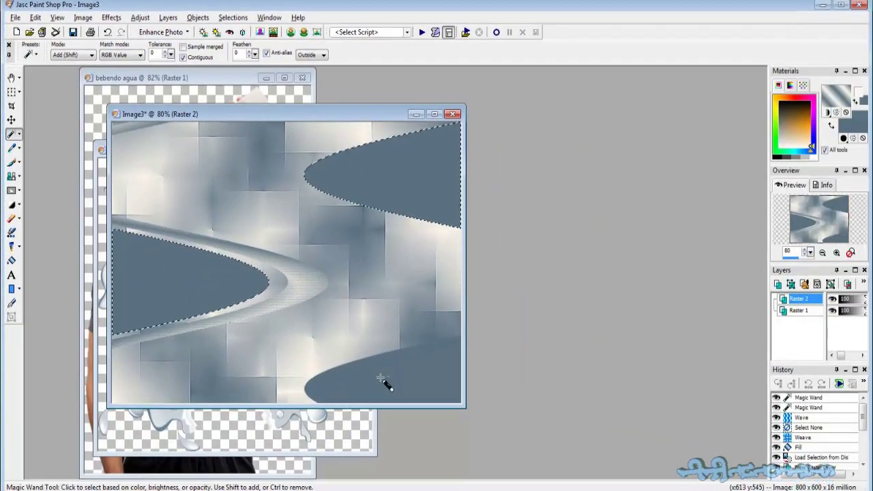
pyautogui.click(384, 383)
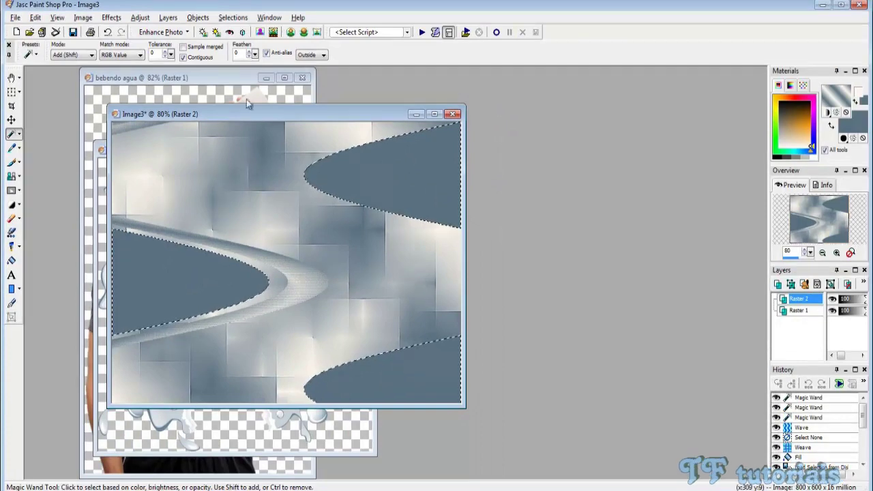
pyautogui.click(233, 17)
pyautogui.moveTo(242, 113)
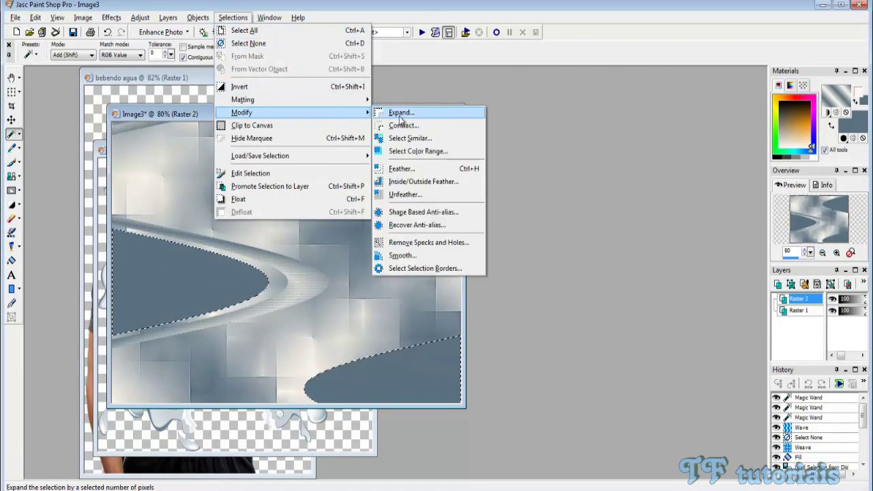
pyautogui.click(400, 112)
pyautogui.click(463, 305)
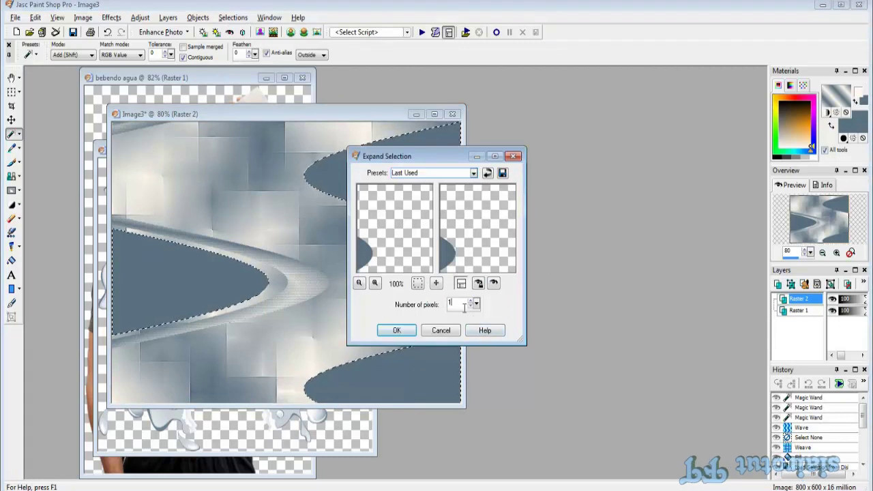
pyautogui.click(399, 331)
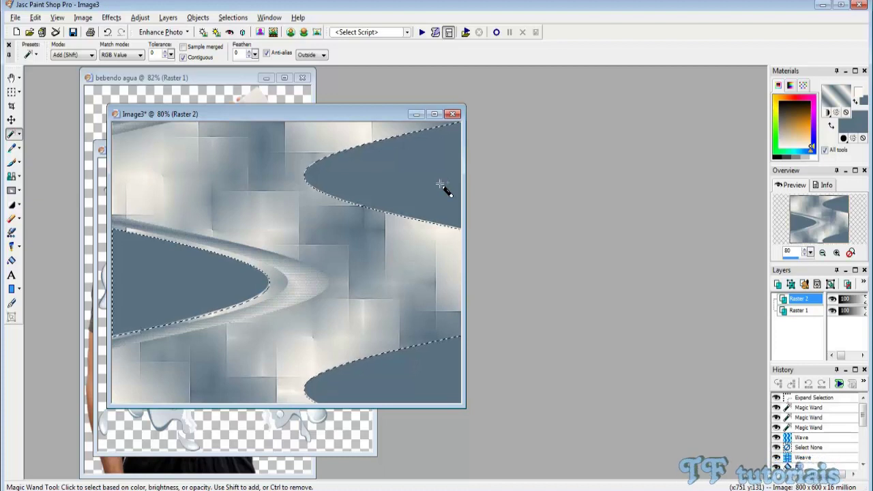
# Flood-fill the top-right, left and bottom-right areas with the silver-blue gradient
pyautogui.click(11, 260)
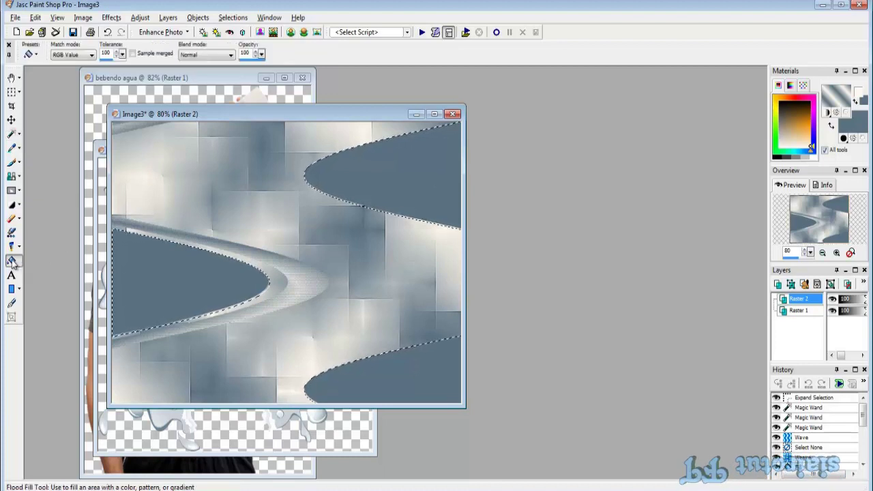
pyautogui.click(369, 177)
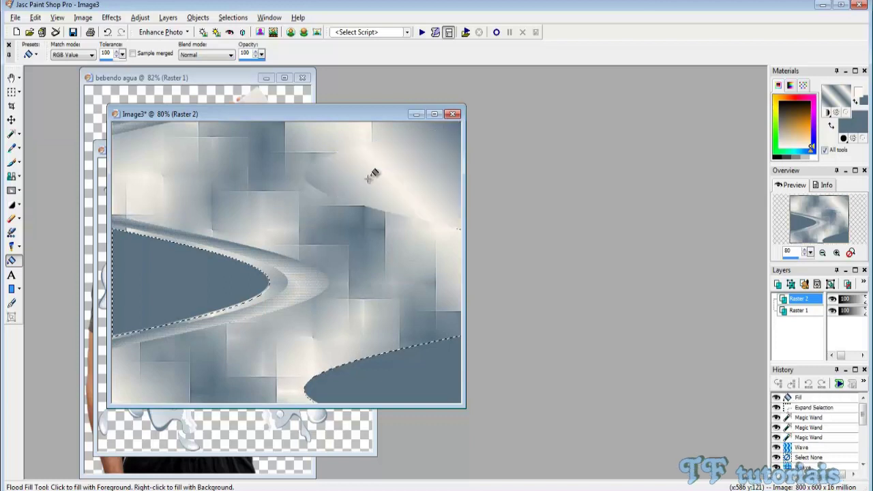
pyautogui.click(195, 274)
pyautogui.click(424, 375)
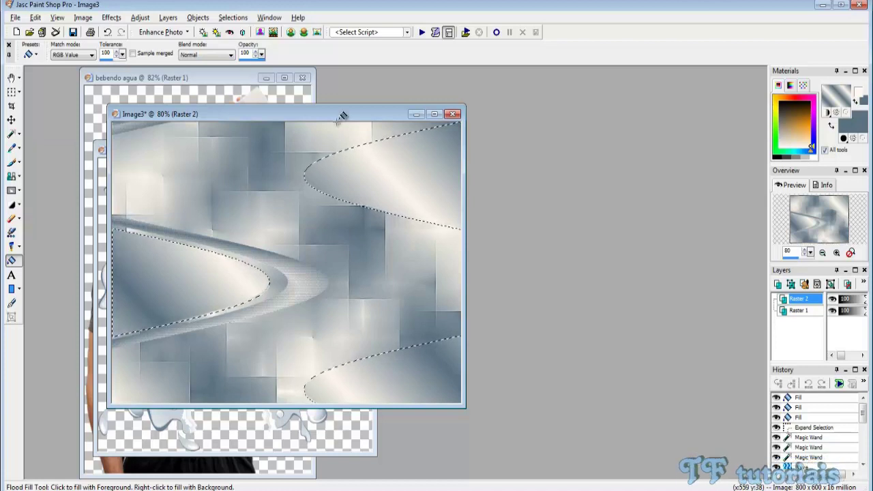
pyautogui.click(111, 18)
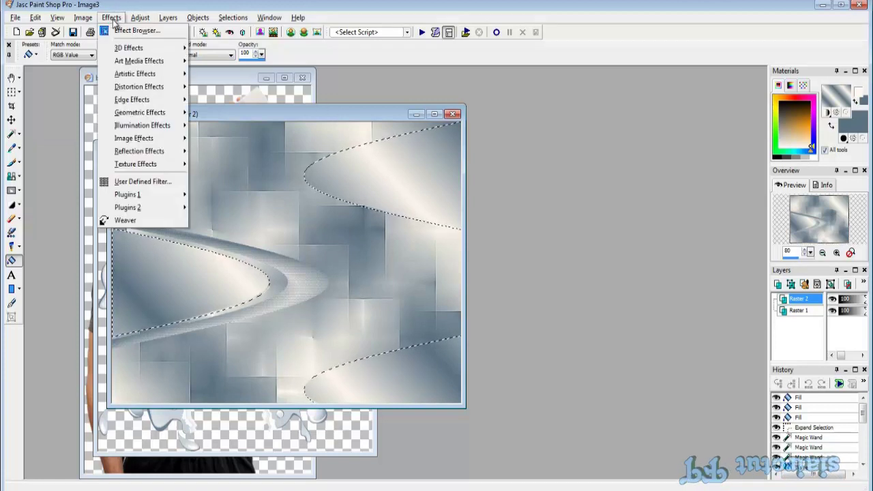
pyautogui.moveTo(135, 163)
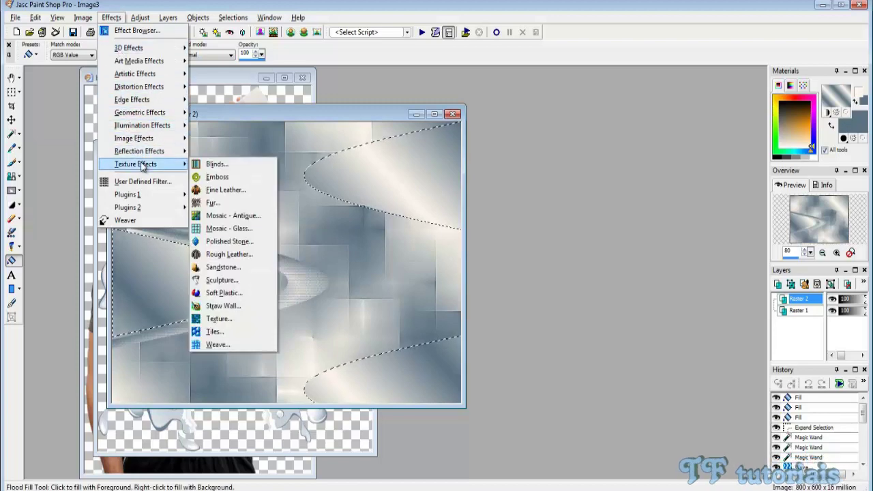
# Apply blue-grey Blinds texture (width 2, opacity 75) to the three selected wave areas
pyautogui.click(216, 164)
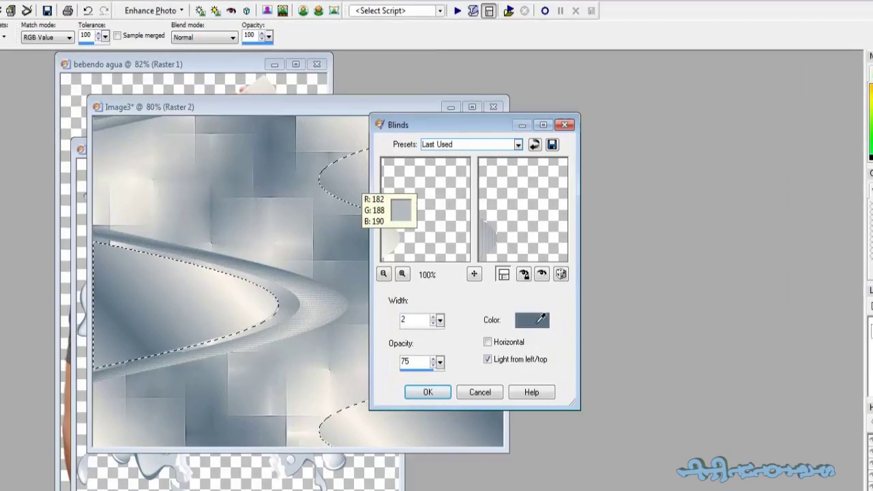
pyautogui.rightClick(492, 294)
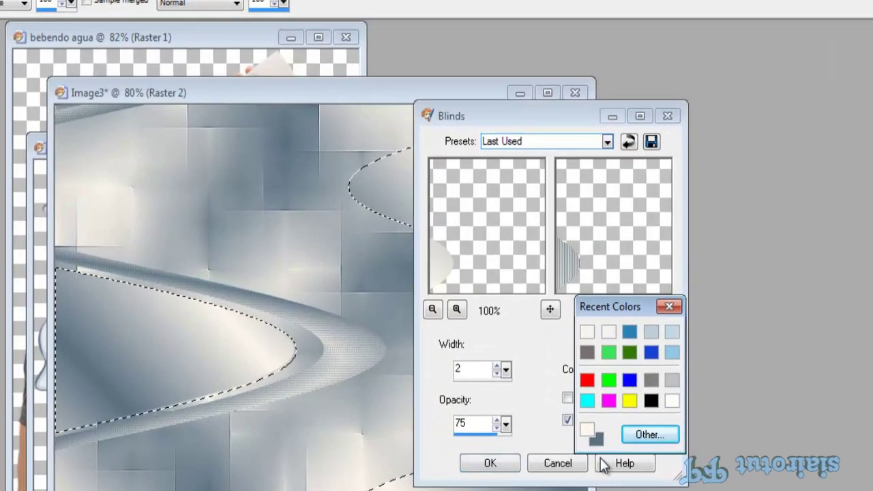
pyautogui.click(587, 437)
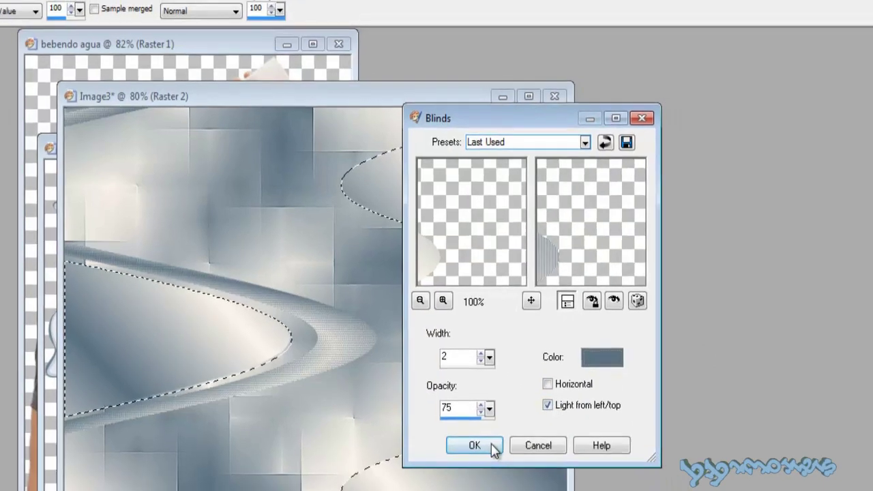
pyautogui.click(492, 444)
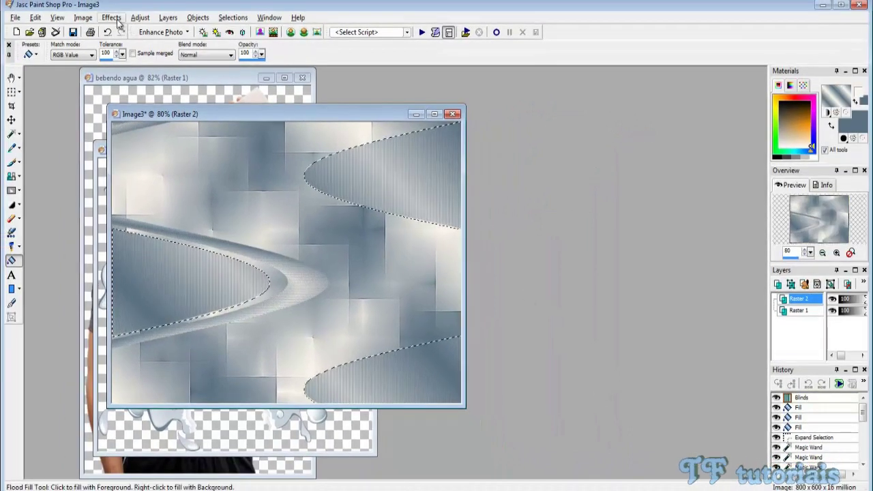
pyautogui.click(111, 17)
pyautogui.moveTo(128, 48)
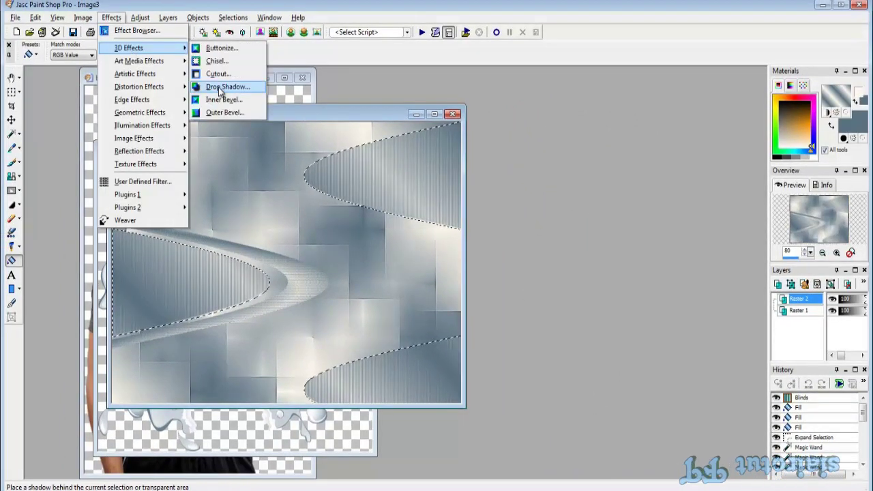
# Add drop shadows at offsets 10,10 and -10,-10 (opacity 50, blur 20), then deselect
pyautogui.click(225, 87)
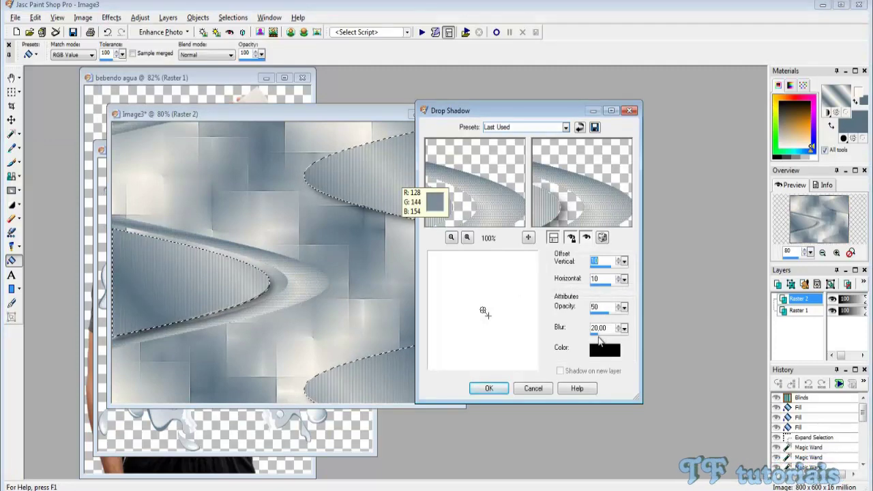
pyautogui.click(491, 388)
pyautogui.click(116, 18)
pyautogui.moveTo(130, 48)
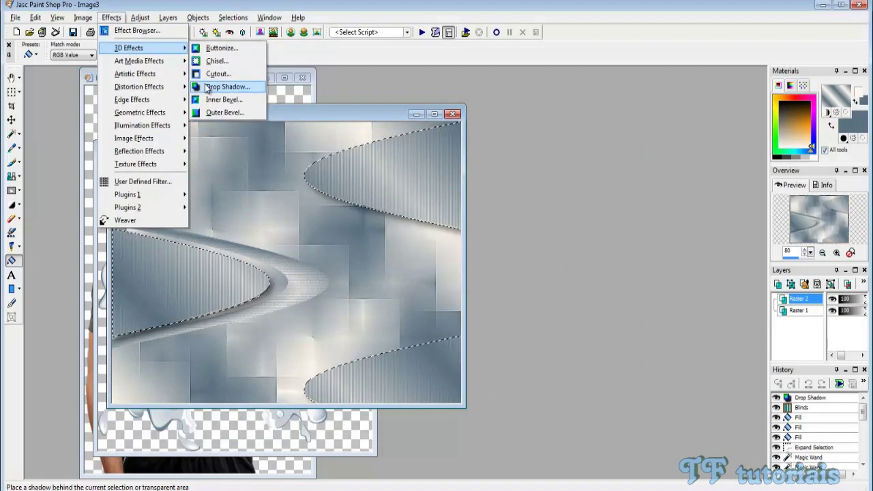
pyautogui.click(225, 86)
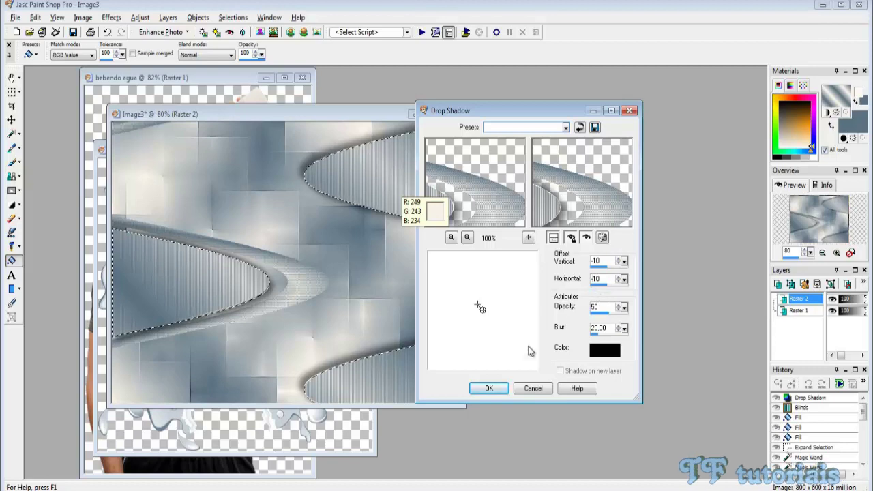
pyautogui.write('-10')
pyautogui.click(488, 388)
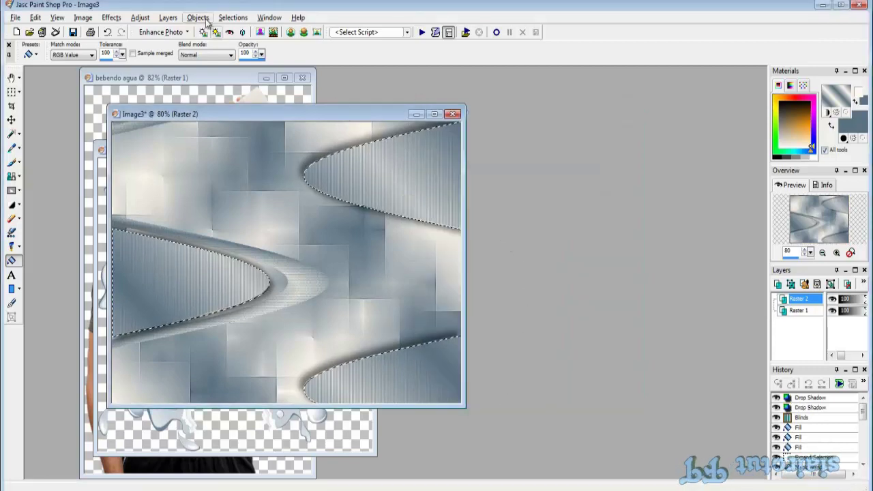
pyautogui.click(229, 18)
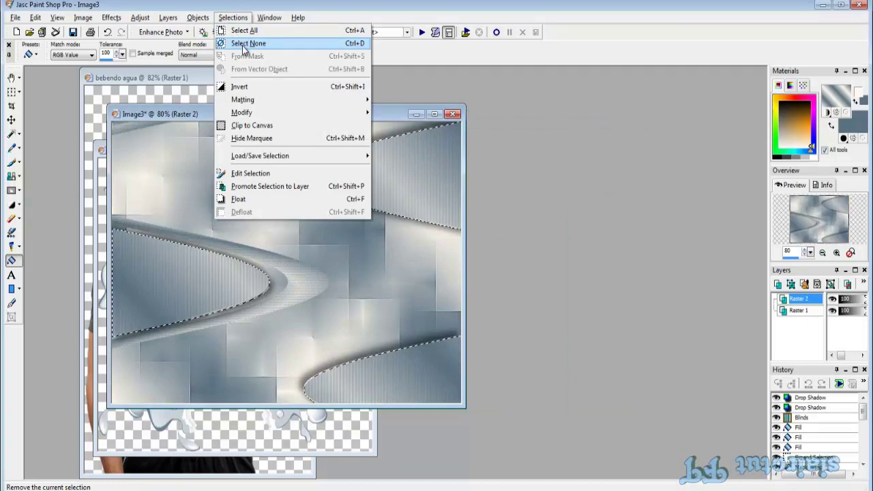
pyautogui.click(245, 44)
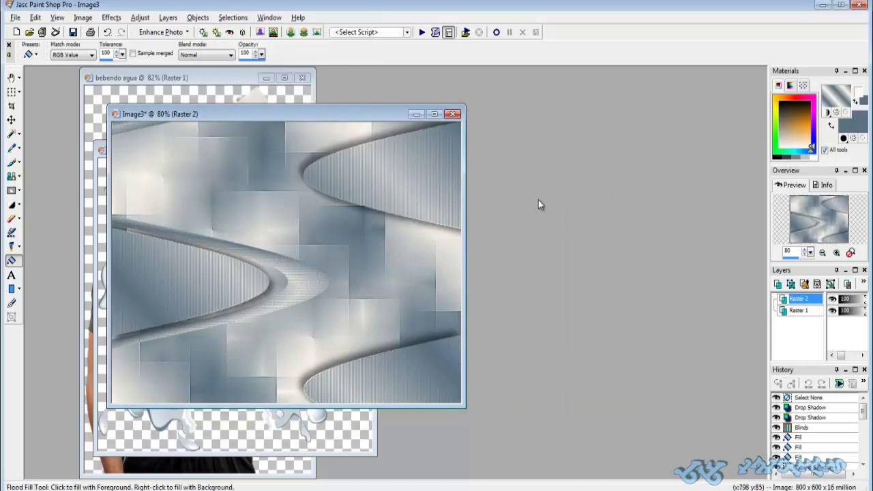
# Apply Seamless Tiling with the Default preset (Corner, Bidirectional, transition 50)
pyautogui.click(111, 17)
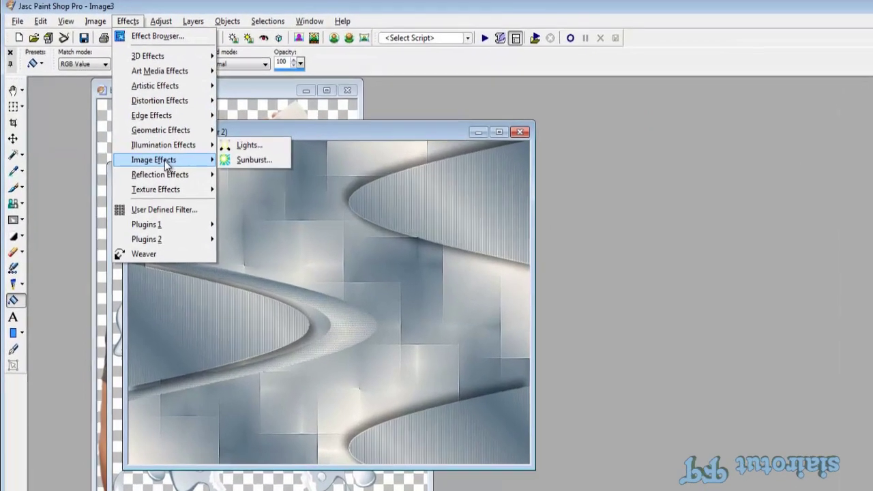
pyautogui.moveTo(193, 202)
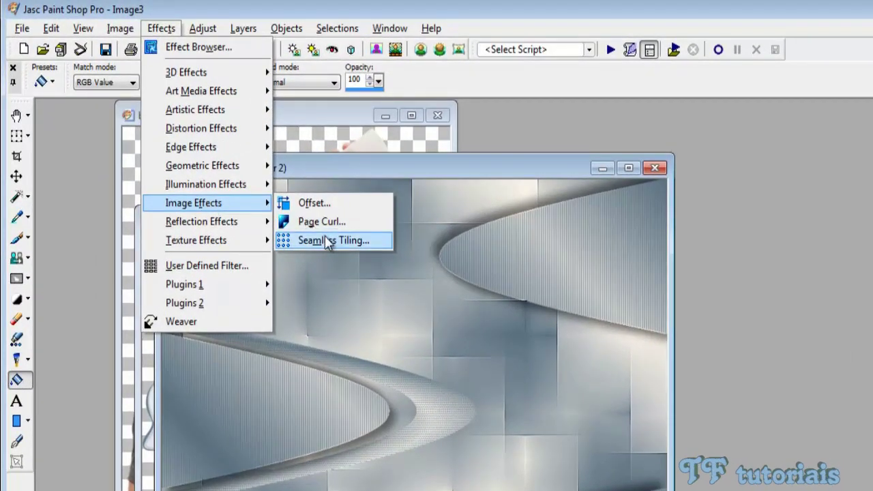
pyautogui.click(325, 240)
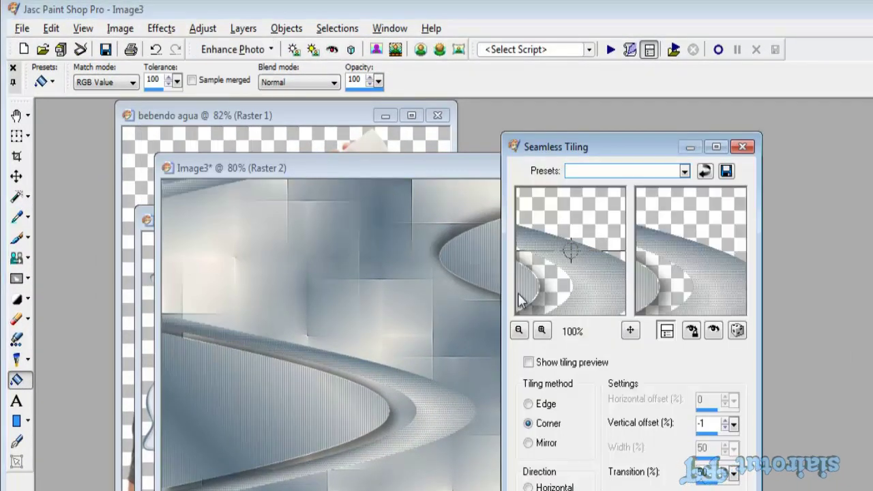
pyautogui.click(684, 171)
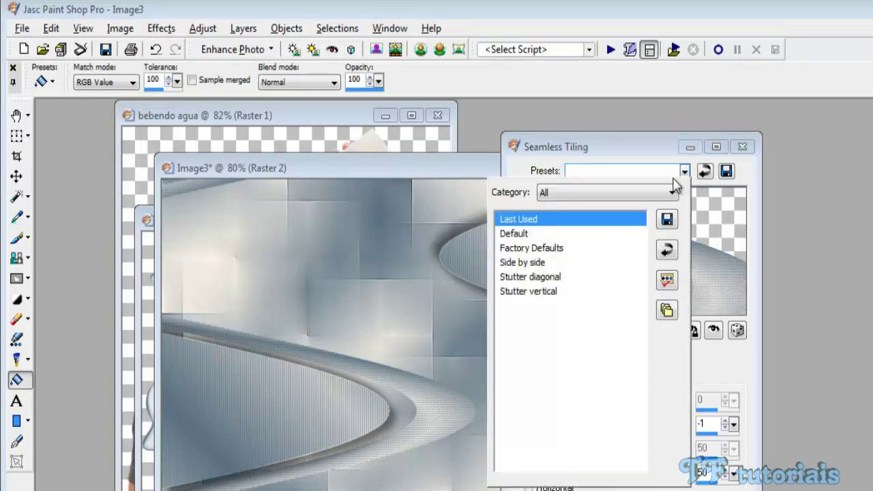
pyautogui.click(542, 233)
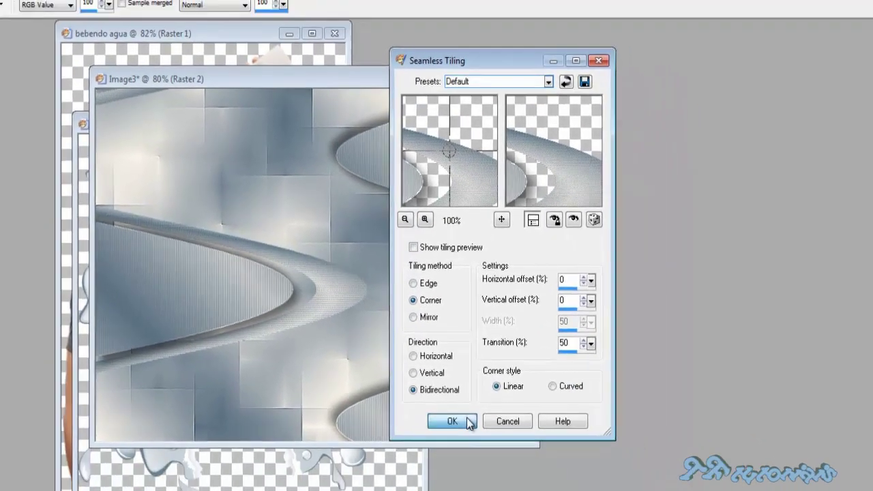
pyautogui.click(468, 418)
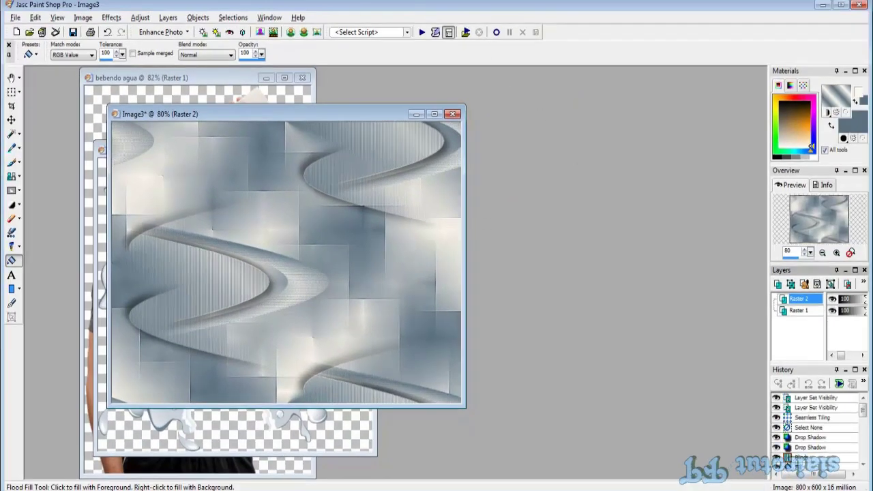
pyautogui.click(168, 17)
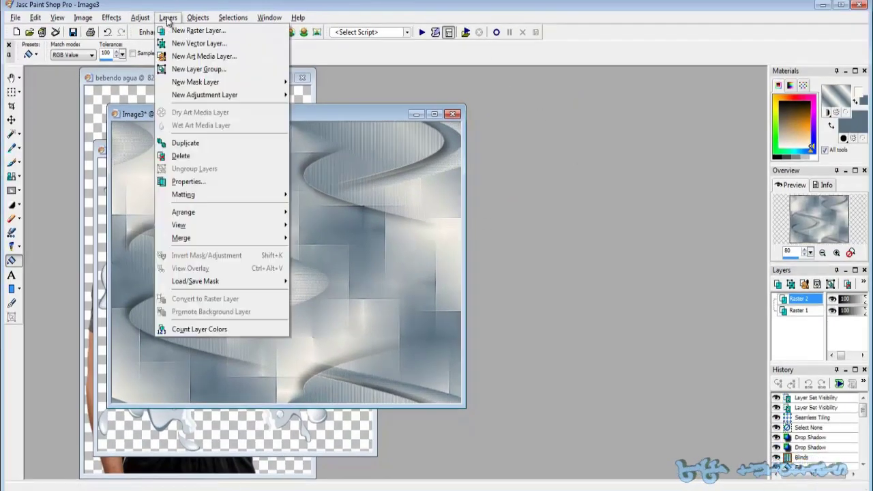
# Duplicate Raster 2 and apply vertical-only Seamless Tiling to the copy
pyautogui.click(188, 143)
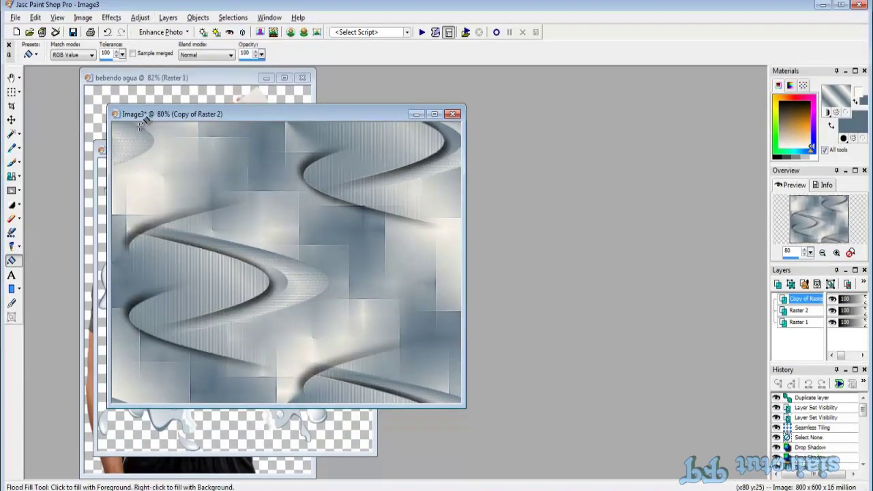
pyautogui.click(111, 17)
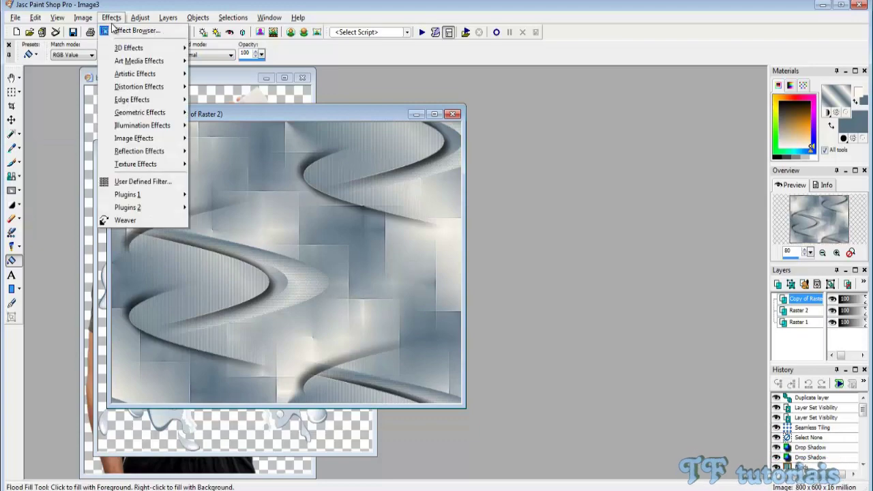
pyautogui.moveTo(188, 196)
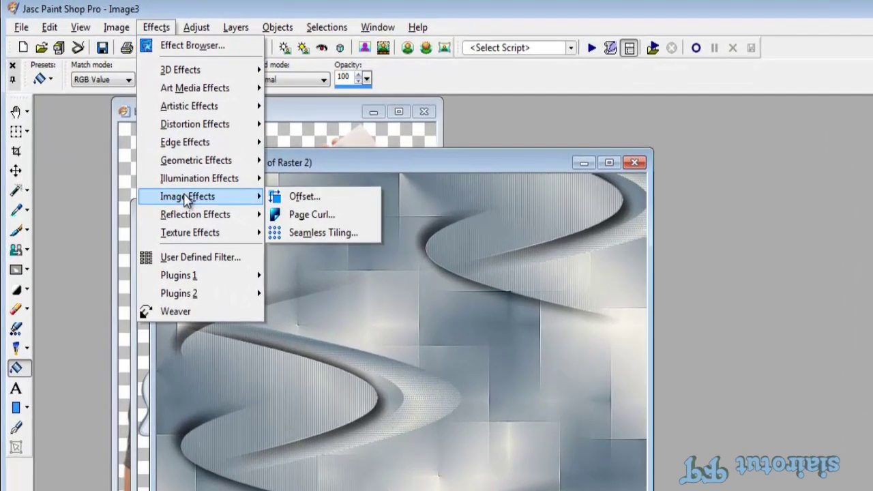
pyautogui.click(310, 232)
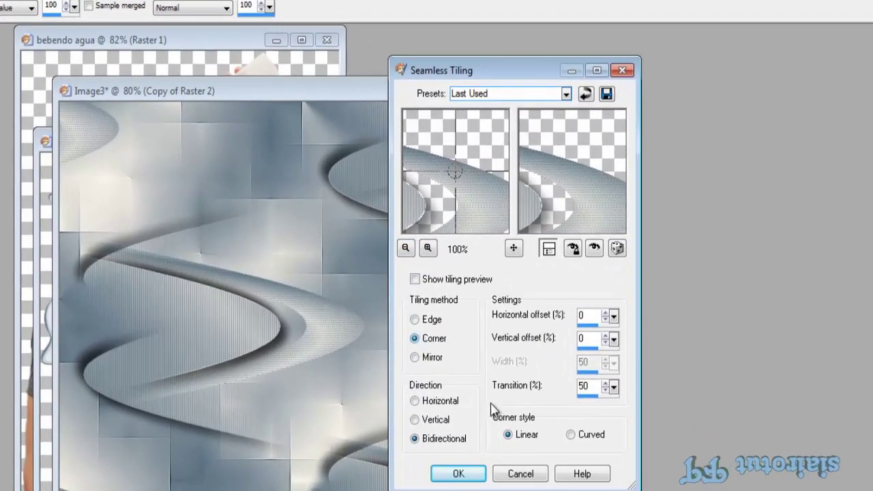
pyautogui.click(416, 420)
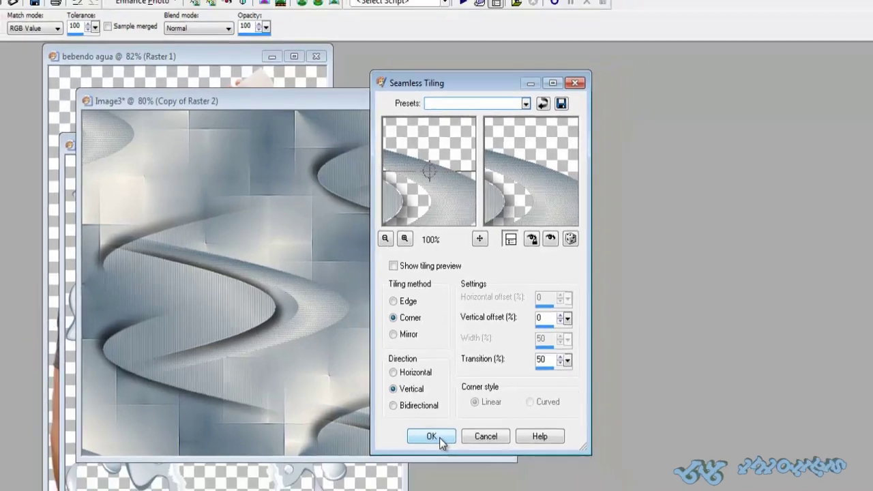
pyautogui.click(455, 473)
# Flatten the image and add a 1-pixel blue-grey border
pyautogui.click(79, 12)
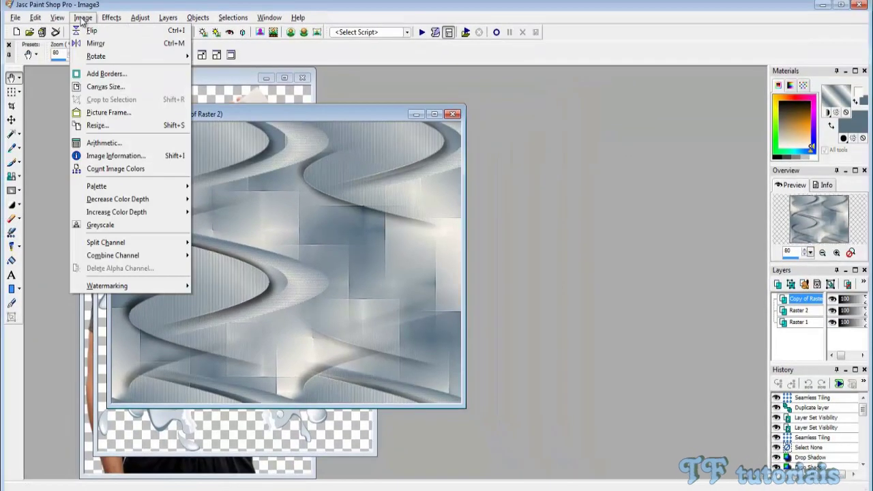
pyautogui.click(99, 73)
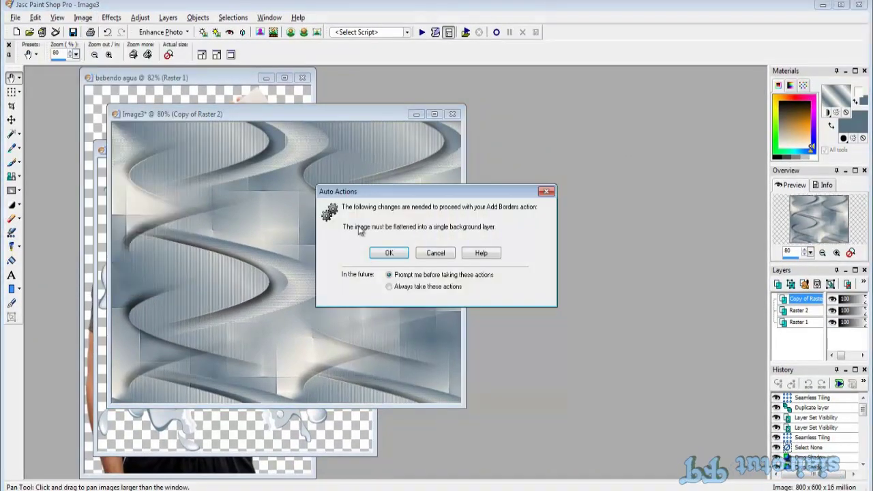
pyautogui.click(391, 253)
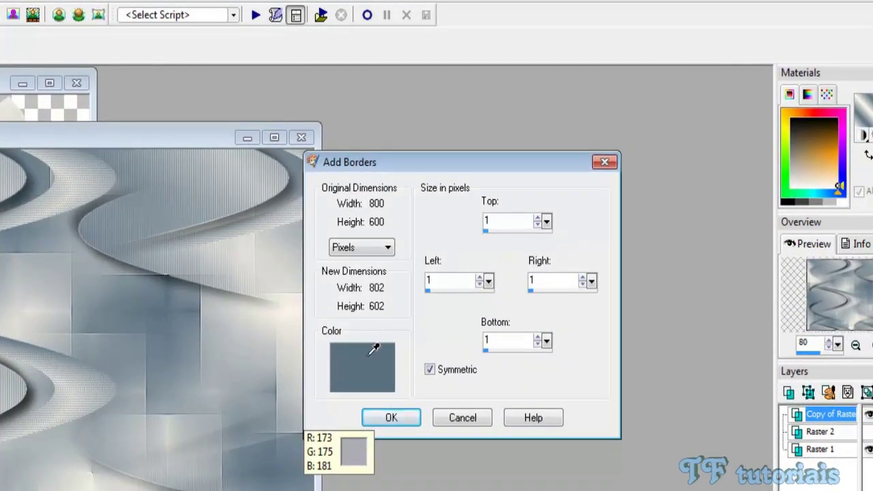
pyautogui.rightClick(375, 347)
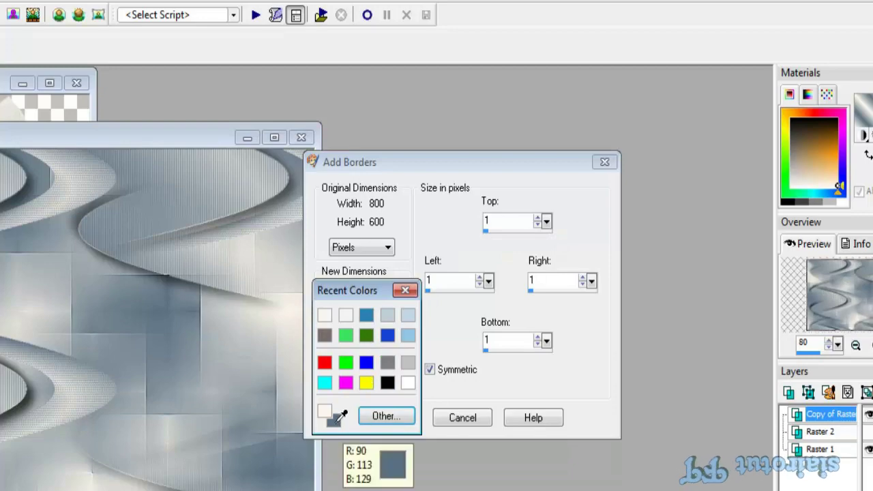
pyautogui.click(341, 430)
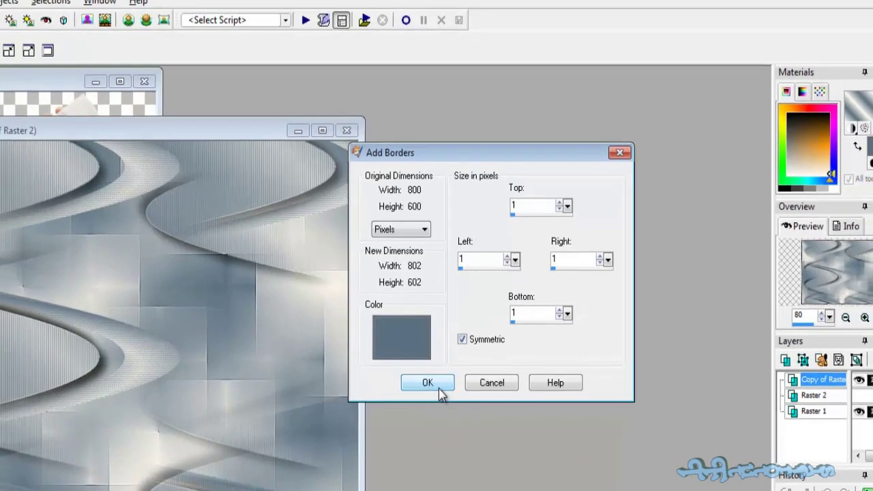
pyautogui.click(391, 417)
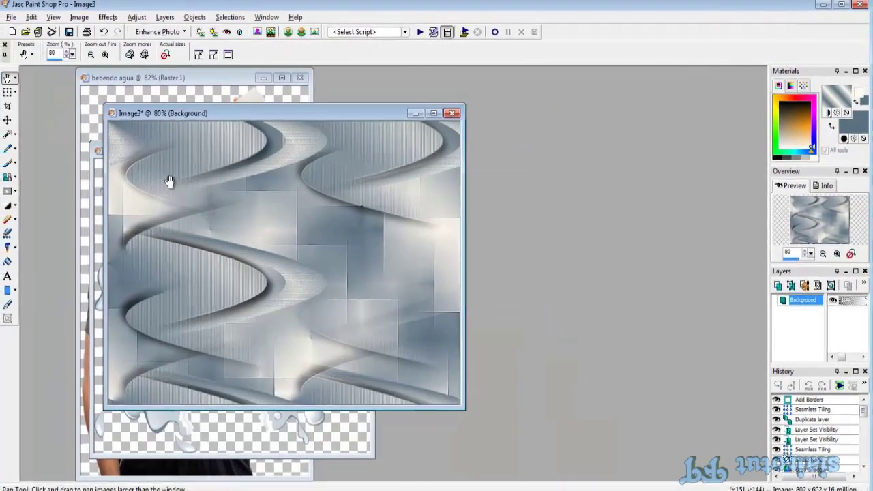
# Add a 30-pixel light cream border around the image
pyautogui.click(83, 17)
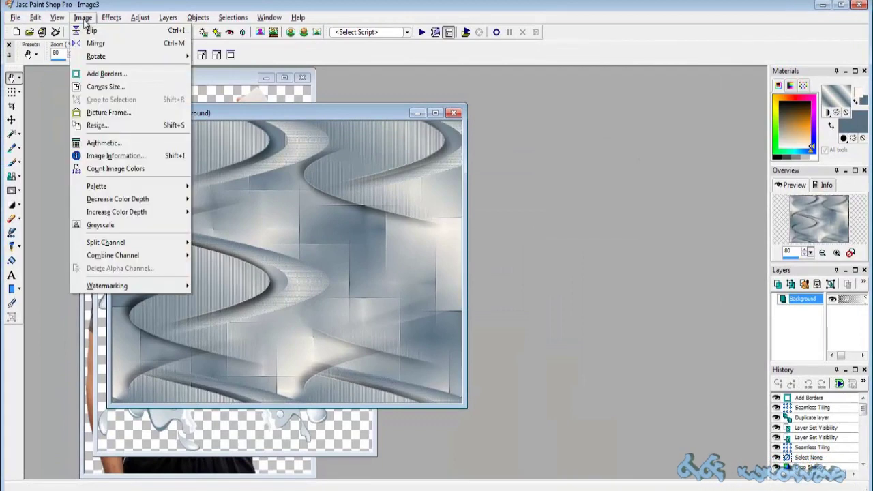
pyautogui.click(103, 74)
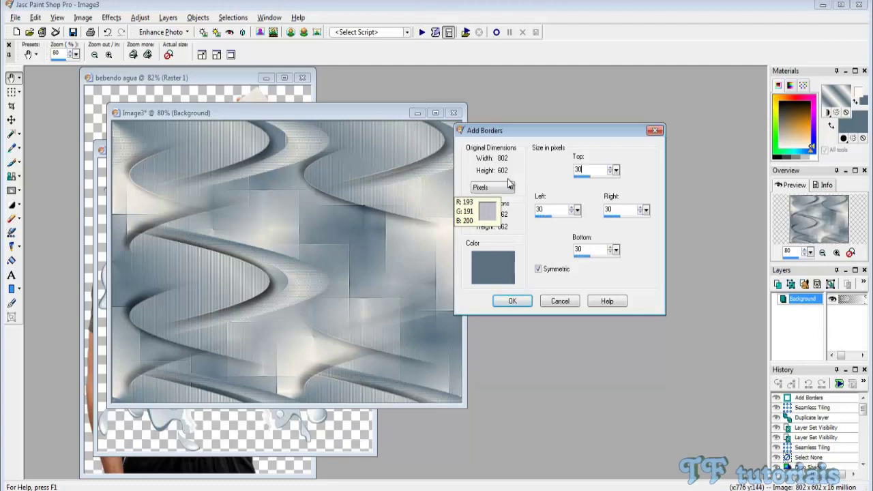
pyautogui.rightClick(502, 276)
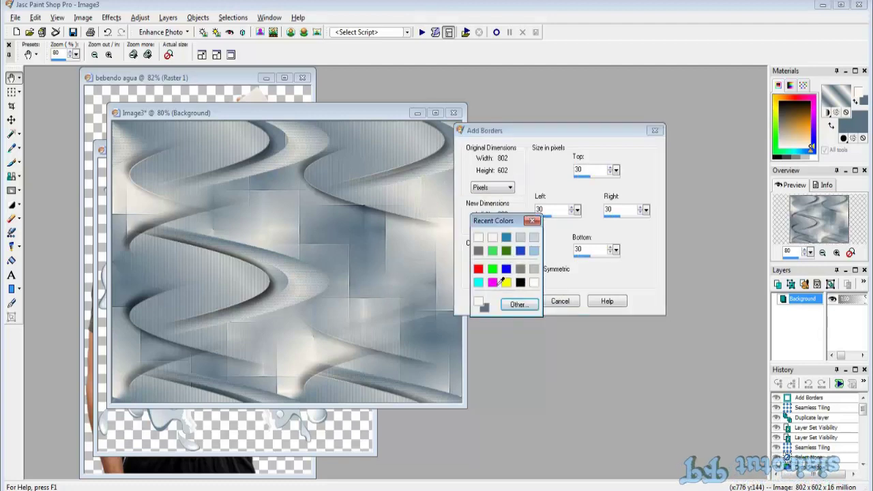
pyautogui.click(480, 300)
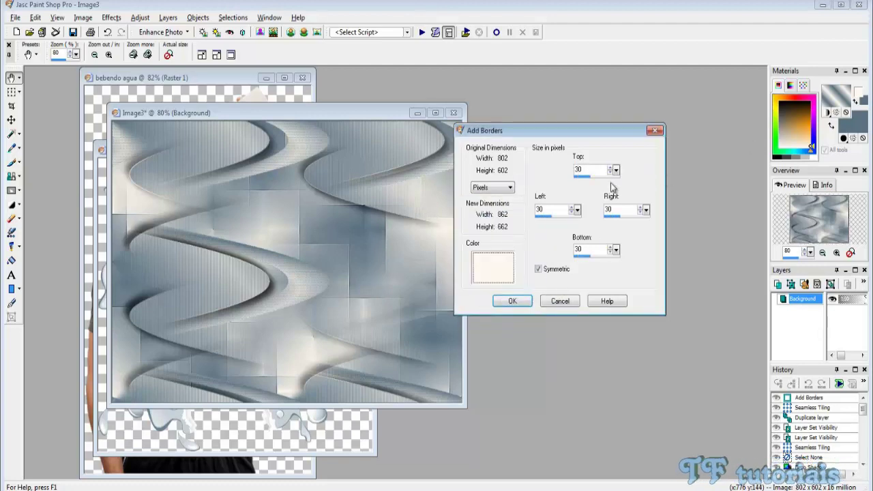
pyautogui.click(517, 302)
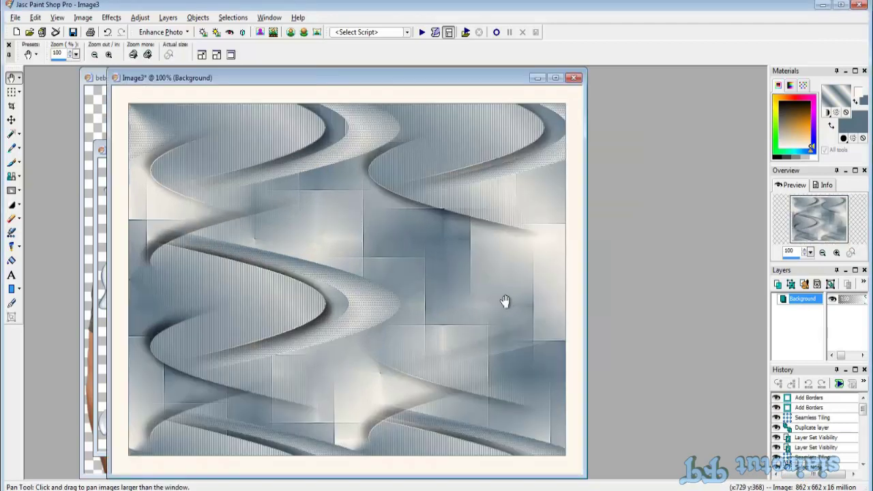
# Add a final 1-pixel blue-grey border, bringing the image to 864×664
pyautogui.click(80, 18)
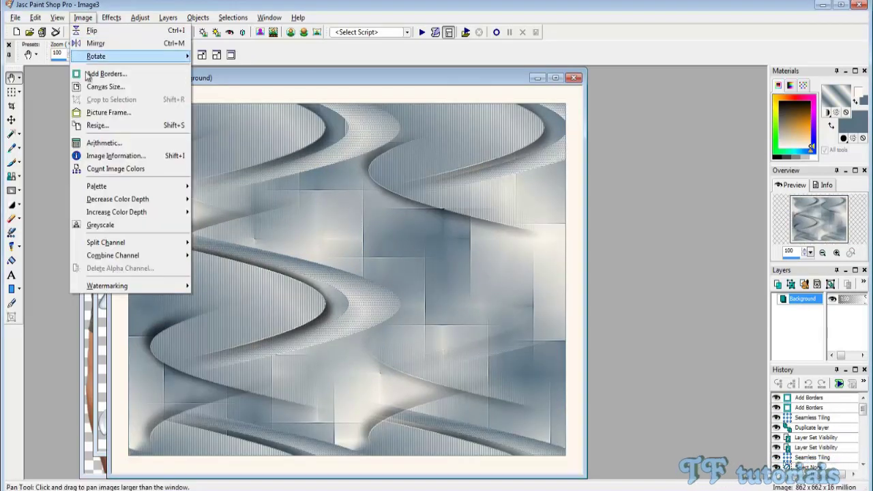
pyautogui.click(87, 76)
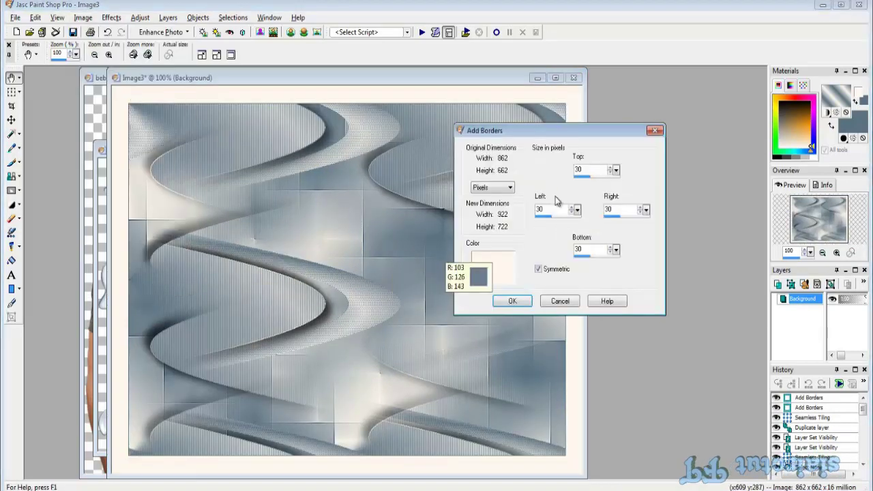
pyautogui.write('1')
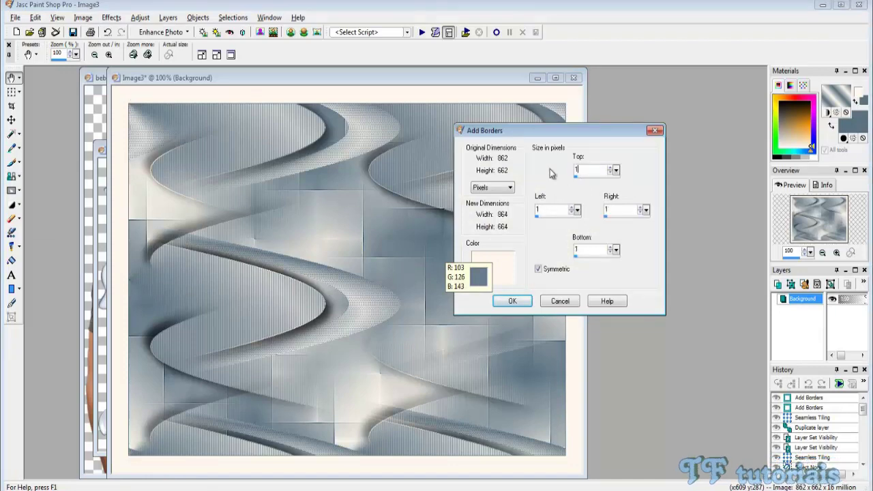
pyautogui.rightClick(512, 262)
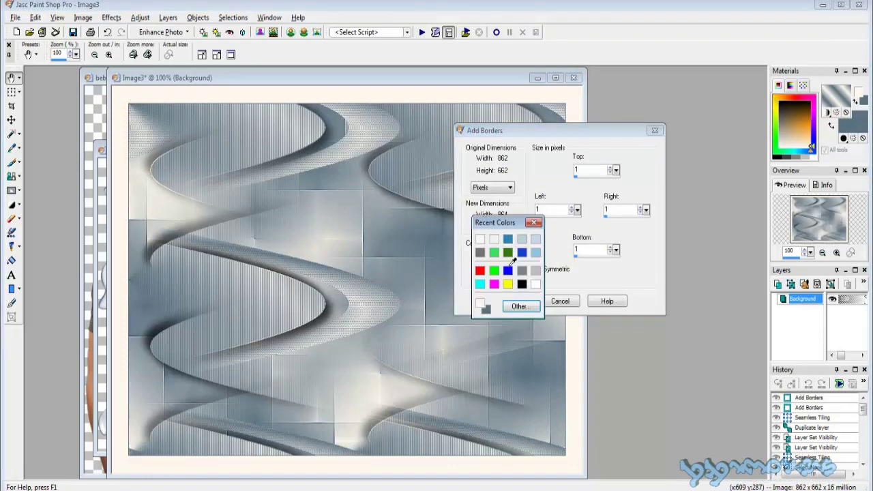
pyautogui.click(491, 315)
pyautogui.click(513, 302)
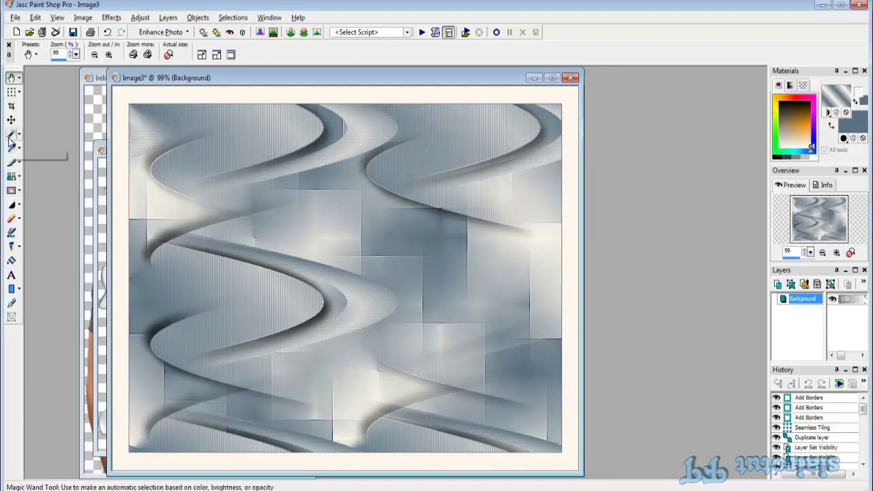
# Select the cream border with the Magic Wand and flood-fill it with the wavy silver-blue pattern
pyautogui.click(11, 134)
pyautogui.click(121, 142)
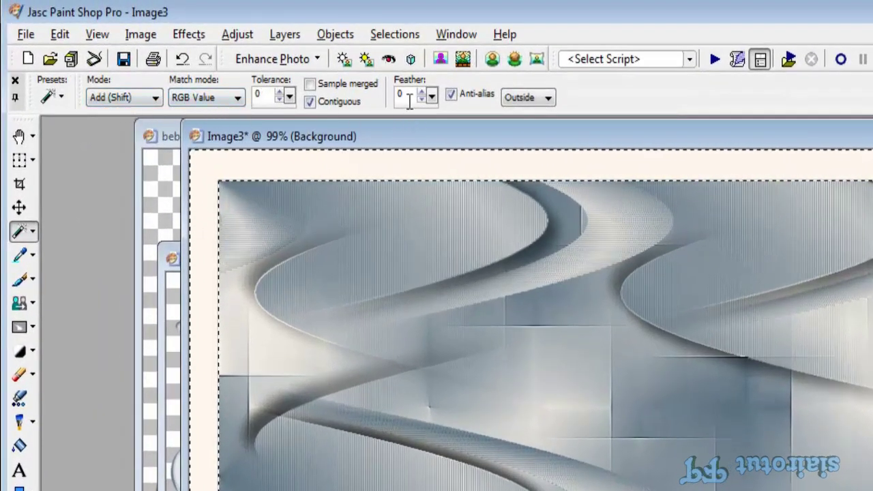
pyautogui.click(20, 447)
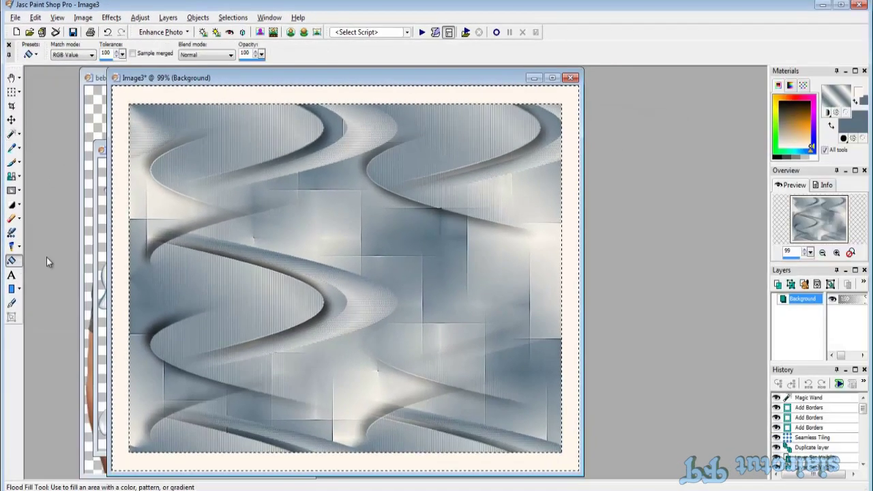
pyautogui.click(123, 184)
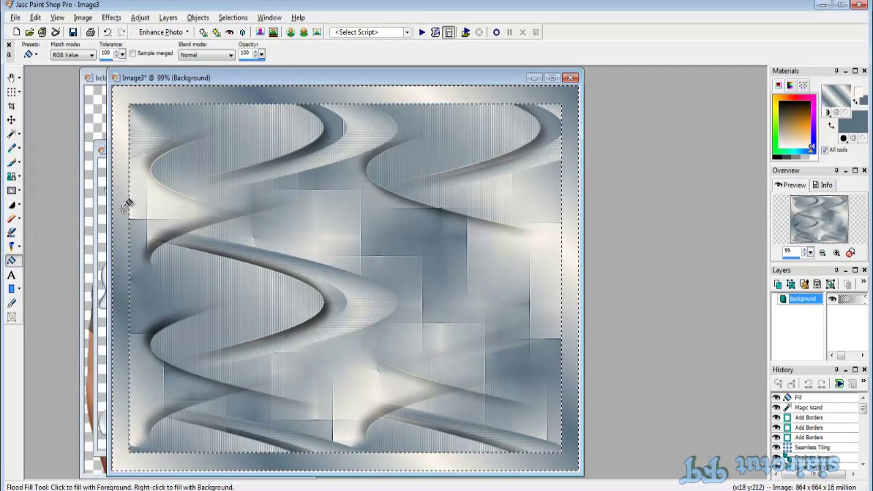
# Apply Mehdi Sorting Tiles to the border with Block 150 and the Mosaic layout
pyautogui.click(111, 17)
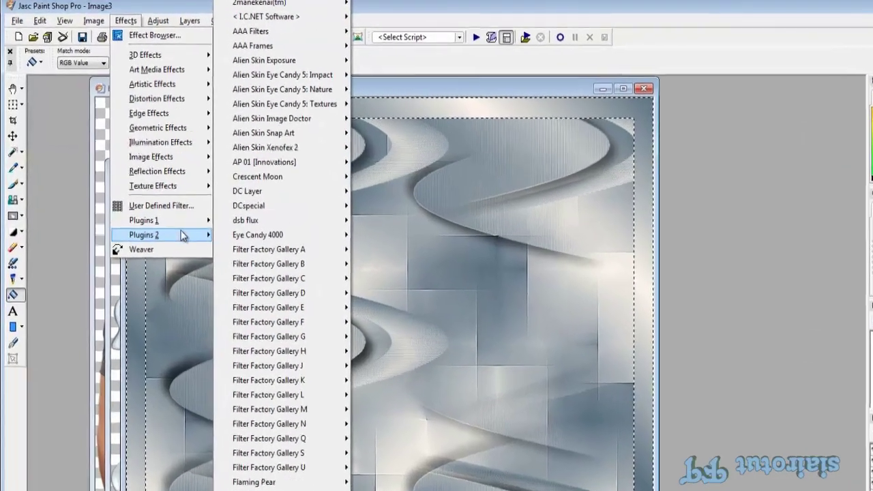
pyautogui.moveTo(162, 266)
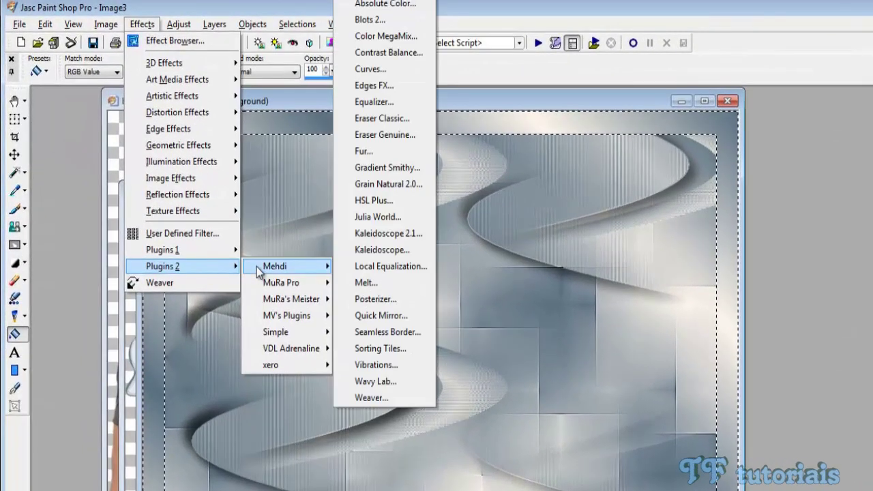
pyautogui.moveTo(275, 266)
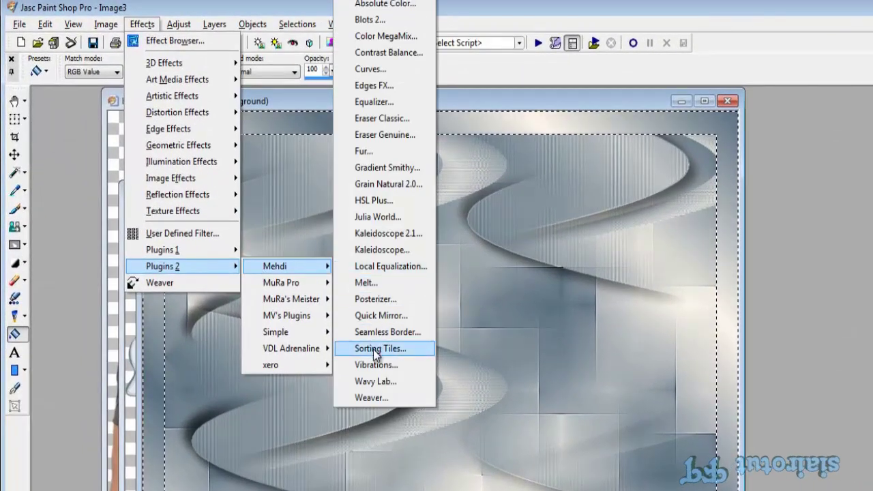
pyautogui.click(379, 348)
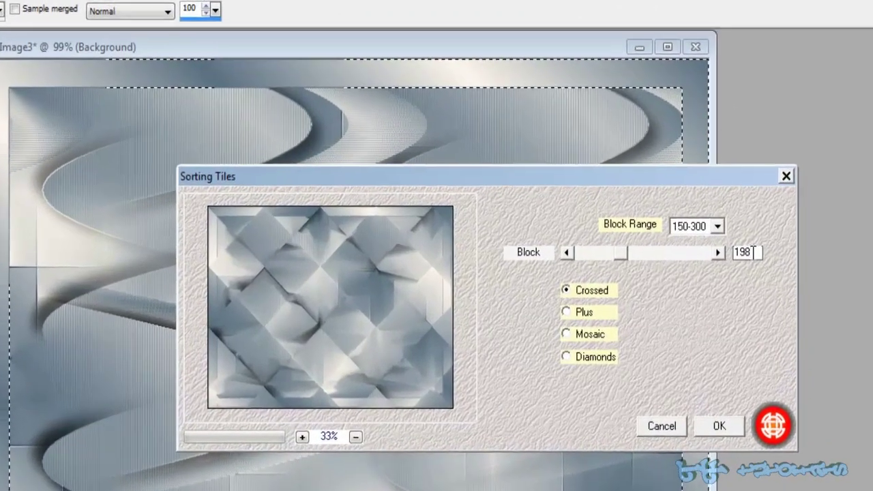
pyautogui.press('BackSpace')
pyautogui.press('BackSpace')
pyautogui.press('BackSpace')
pyautogui.write('1')
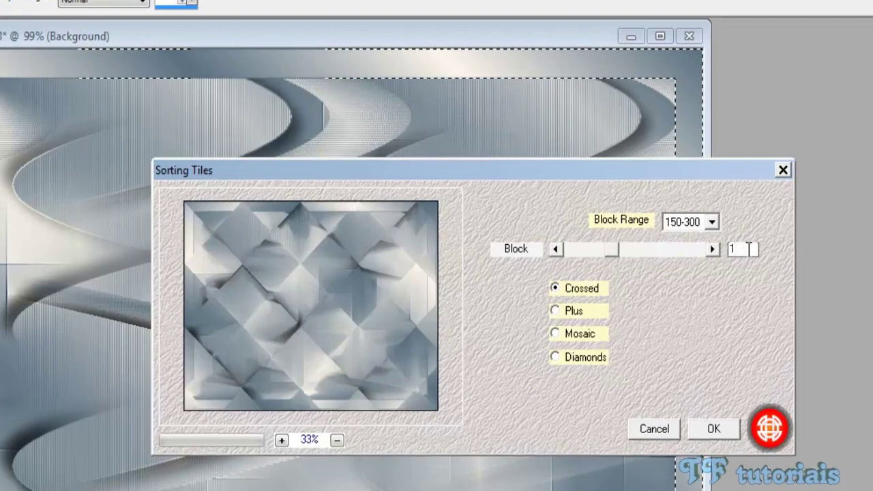
pyautogui.write('50')
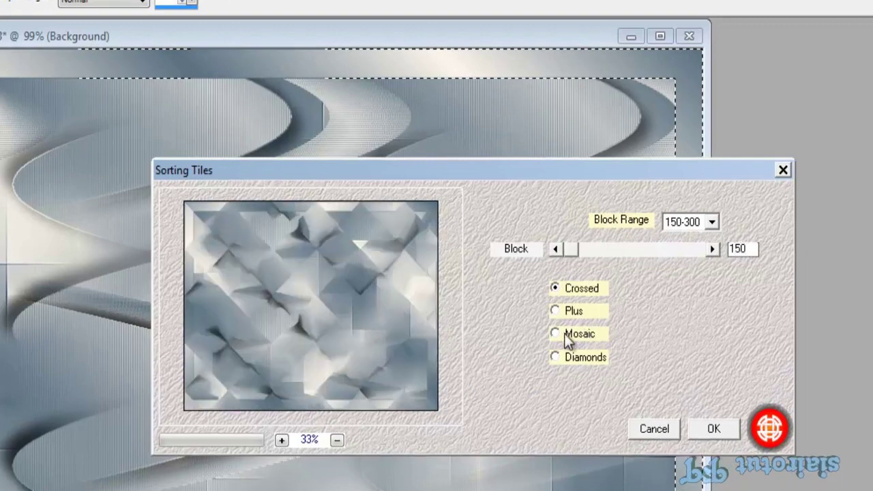
pyautogui.click(556, 337)
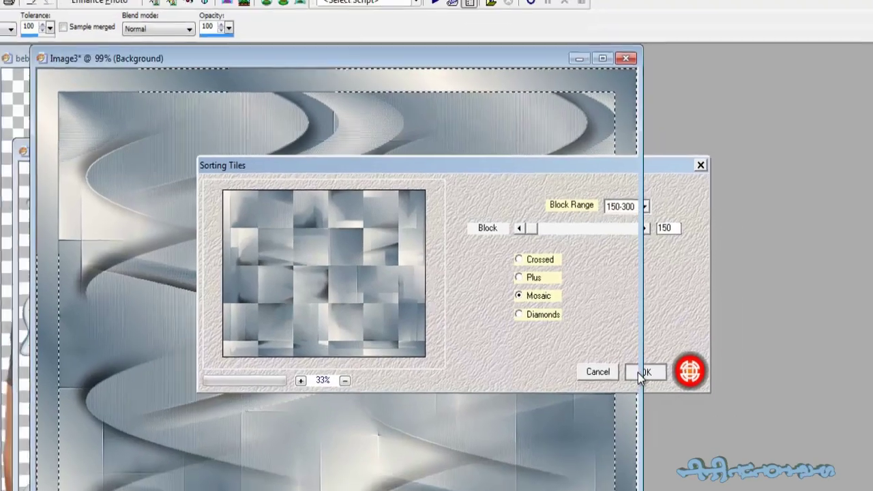
pyautogui.click(638, 373)
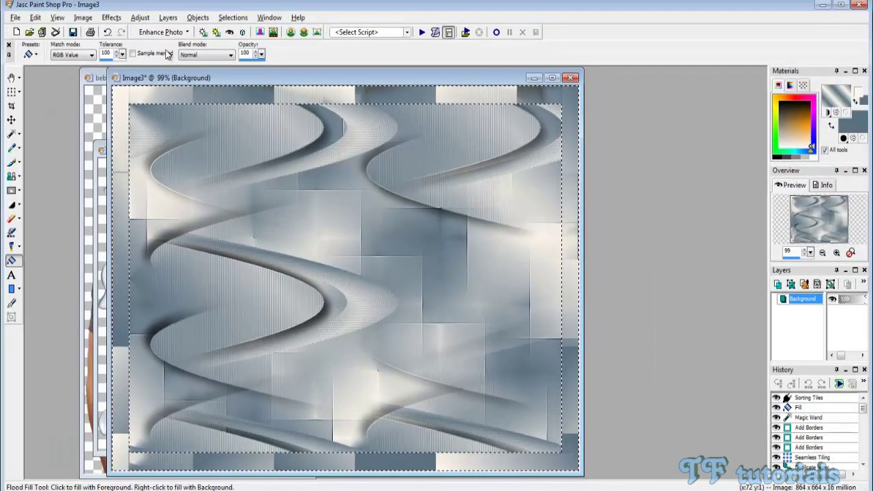
# Duplicate the background layer and free-rotate the copy 90 degrees left
pyautogui.click(168, 17)
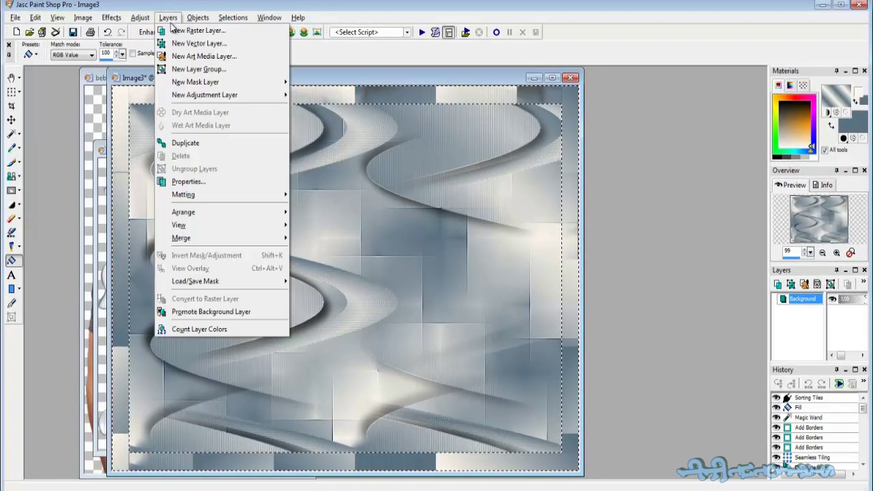
pyautogui.click(179, 143)
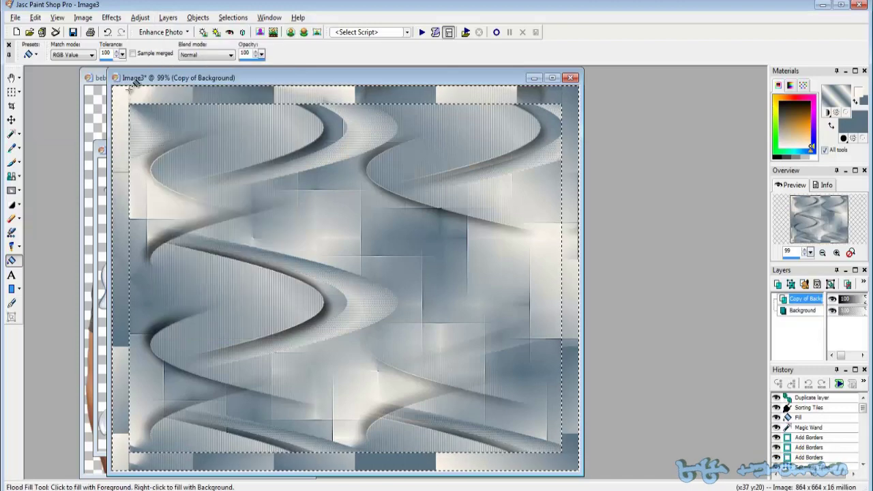
pyautogui.click(10, 79)
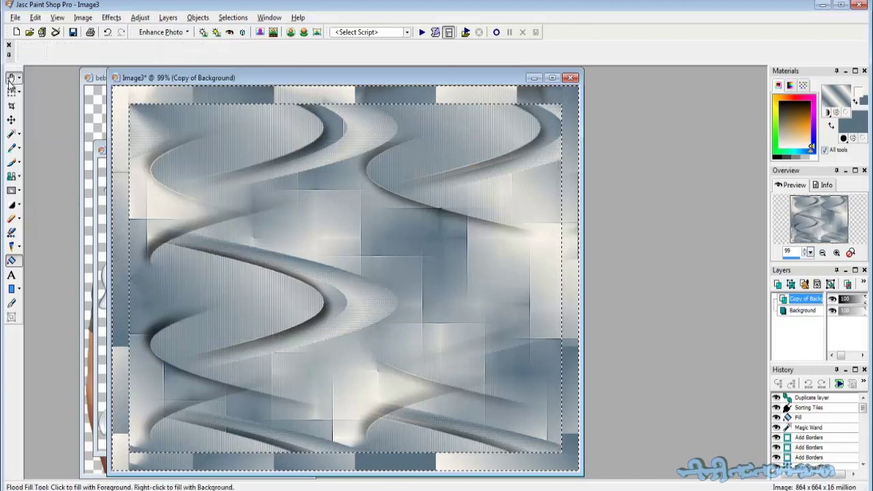
pyautogui.click(82, 17)
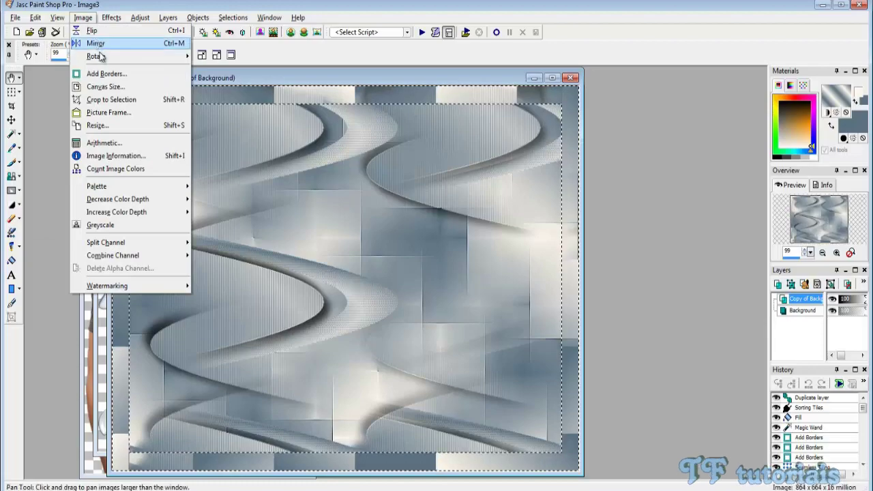
pyautogui.moveTo(152, 94)
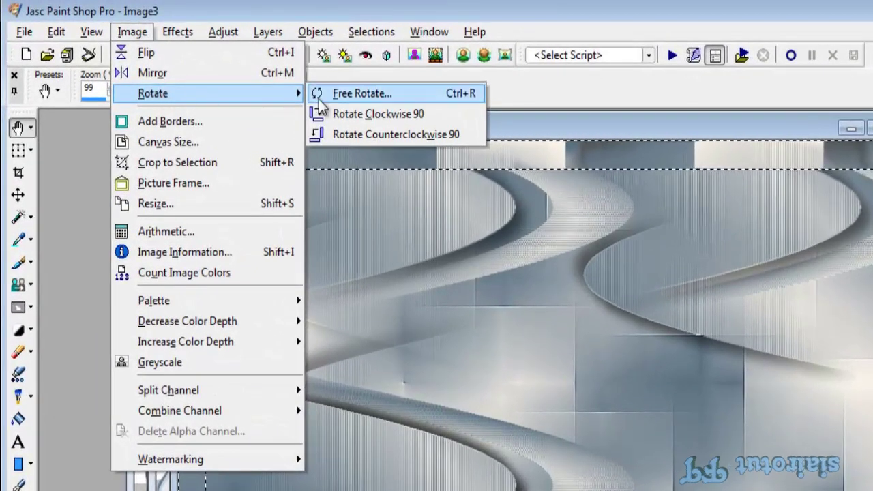
pyautogui.click(320, 100)
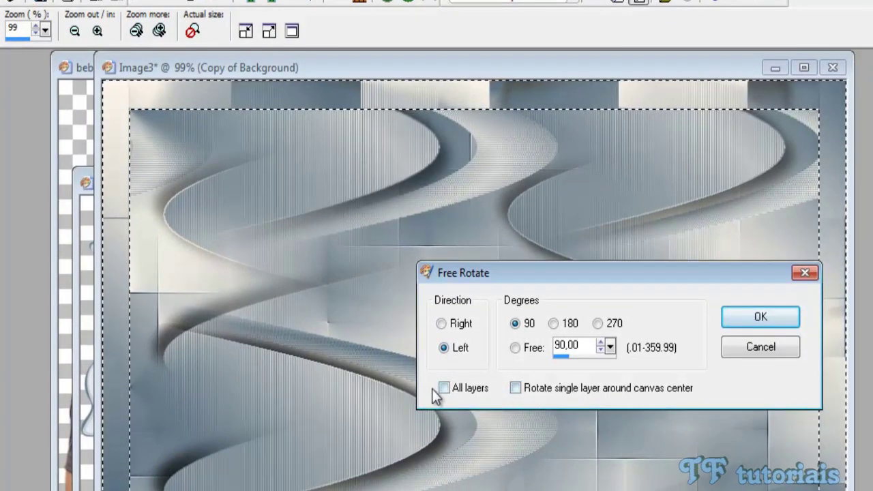
pyautogui.click(744, 318)
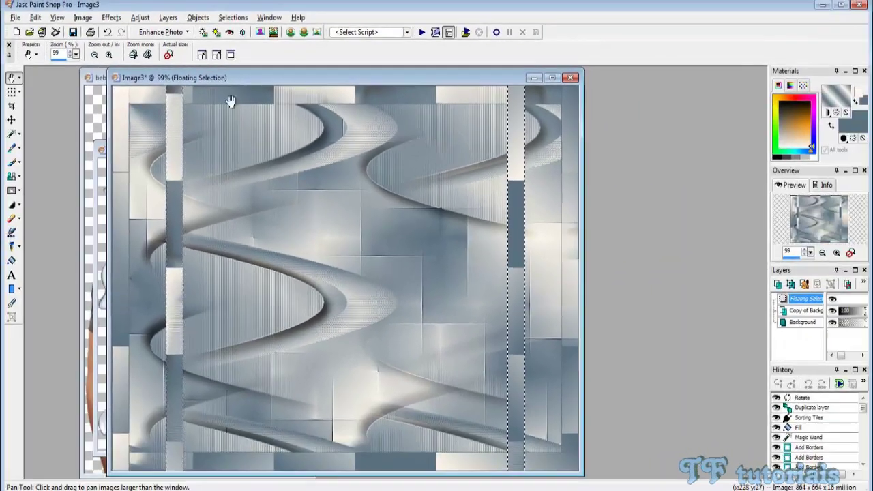
# Add two opposite drop shadows to the rotated copy, at -10/-10 and 10/10
pyautogui.click(111, 17)
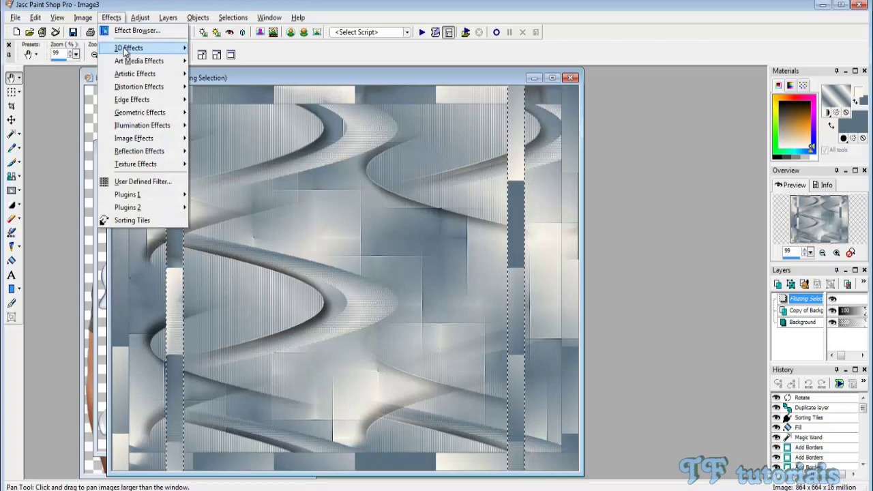
pyautogui.moveTo(129, 47)
pyautogui.click(255, 88)
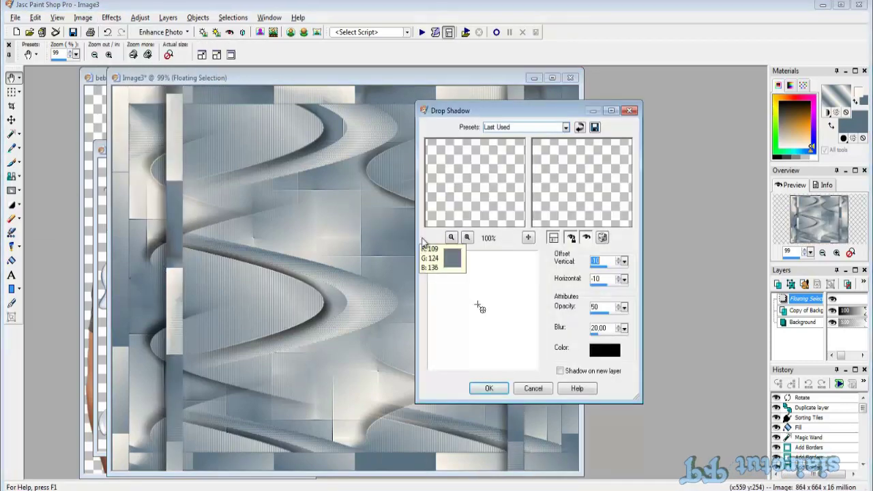
pyautogui.click(482, 389)
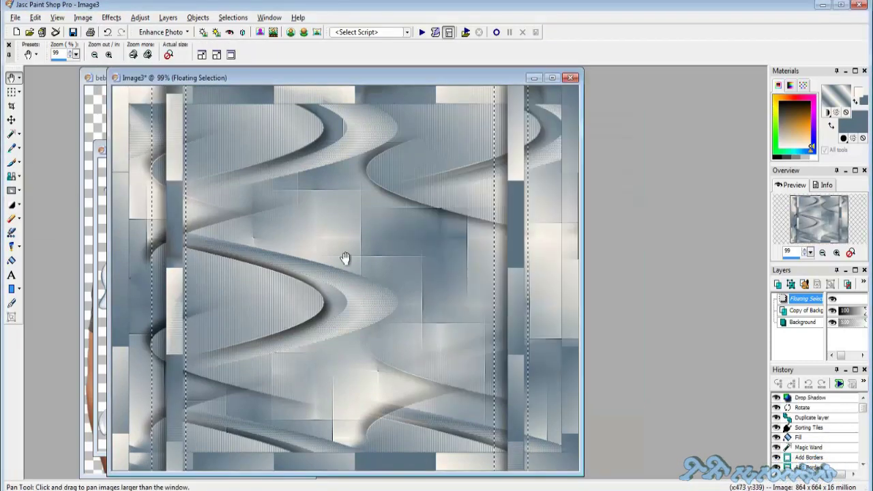
pyautogui.click(111, 18)
pyautogui.moveTo(129, 47)
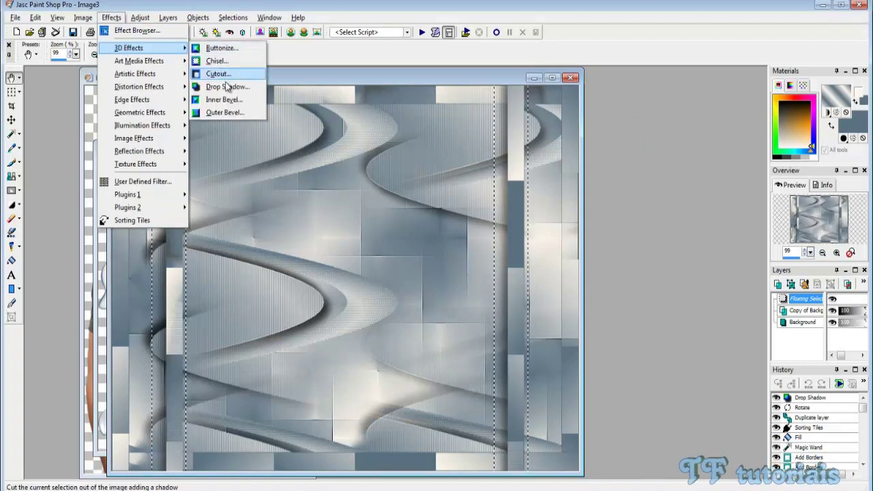
pyautogui.click(253, 87)
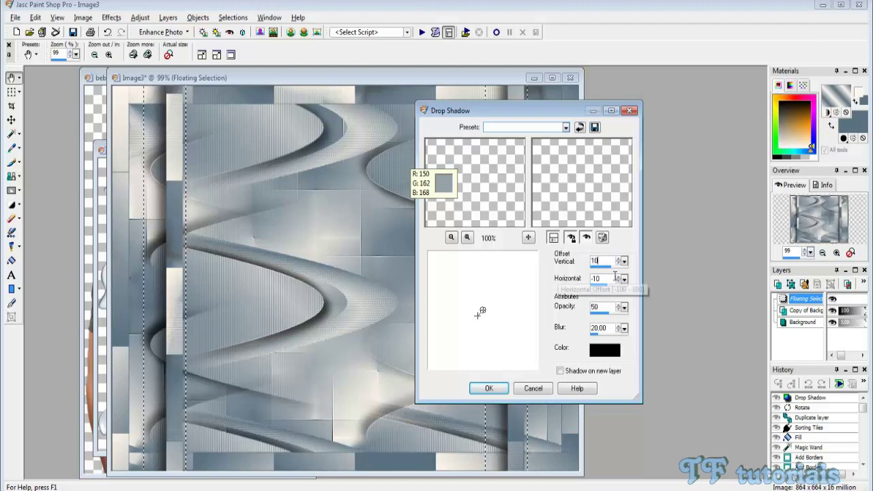
pyautogui.moveTo(614, 279); pyautogui.dragTo(546, 283)
pyautogui.write('10')
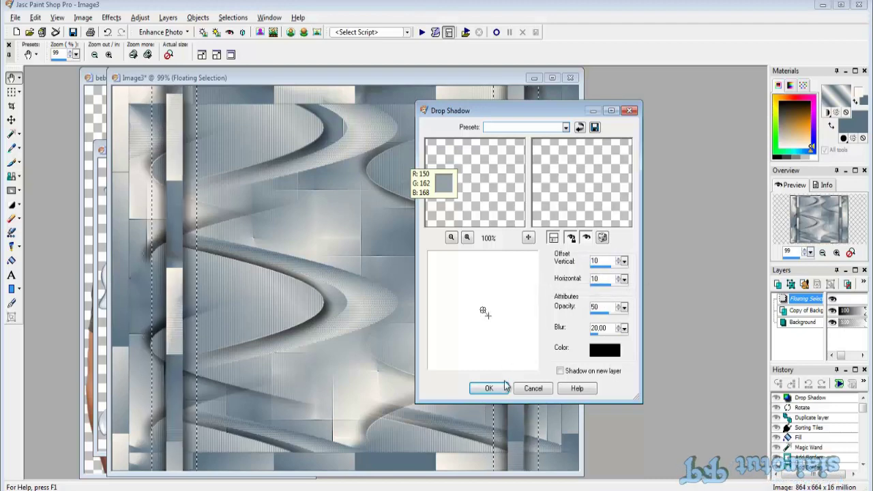
pyautogui.click(503, 390)
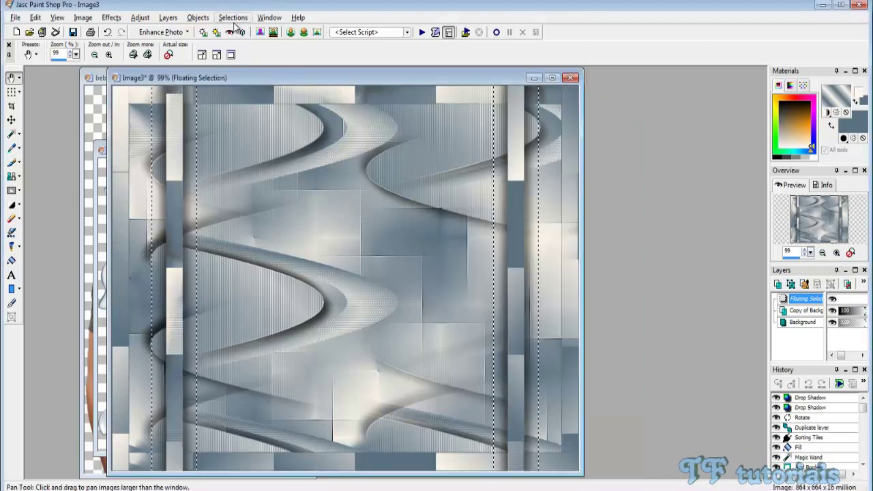
# Clear the selection and merge the copy down into the Background layer
pyautogui.click(233, 18)
pyautogui.click(239, 43)
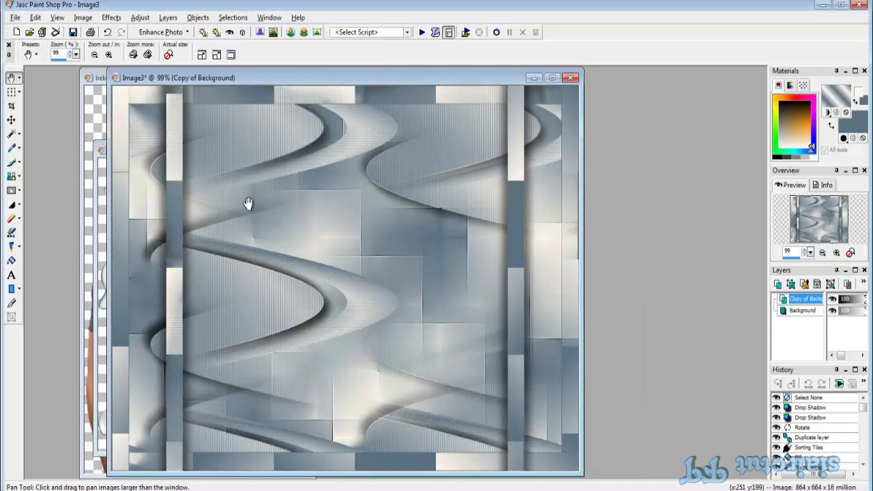
pyautogui.click(167, 18)
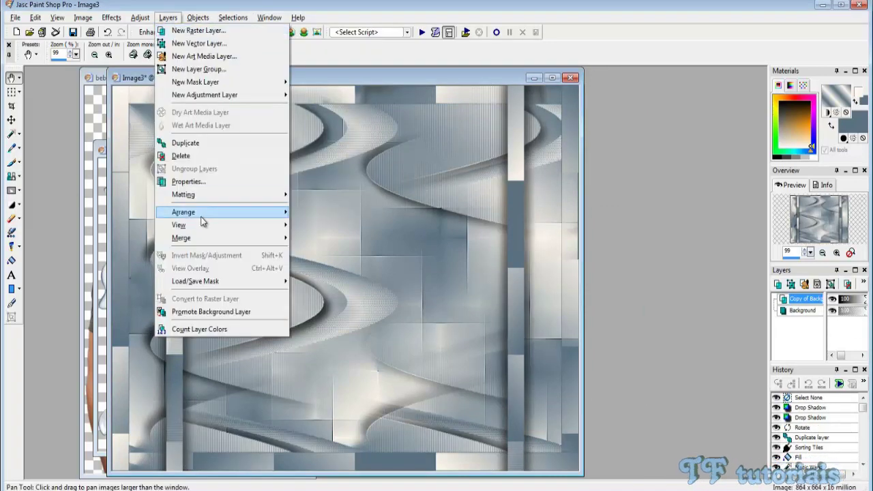
pyautogui.moveTo(181, 238)
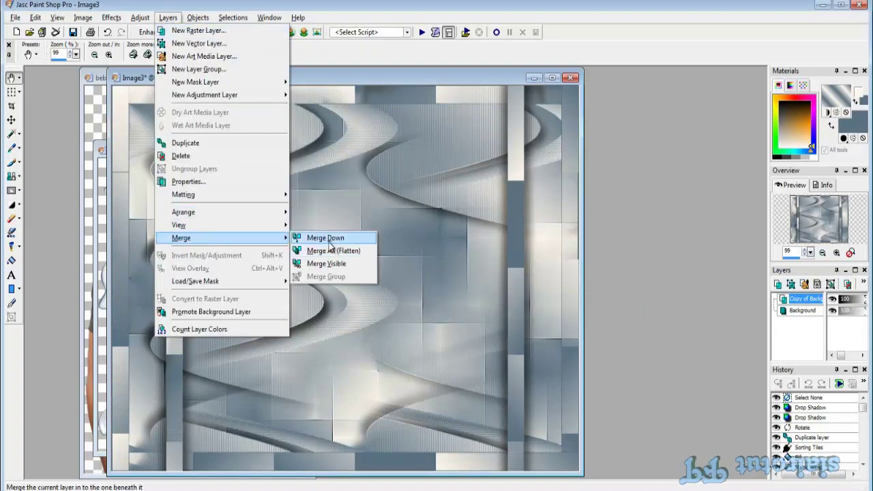
pyautogui.click(330, 239)
pyautogui.scroll(-2, 339, 205)
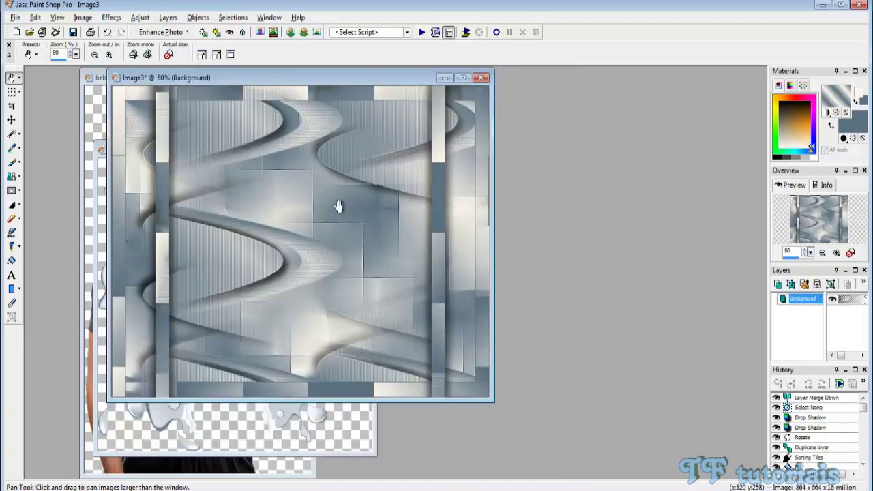
# Copy the Water Frame image and paste it into Image3 as new layer Raster 1
pyautogui.click(229, 418)
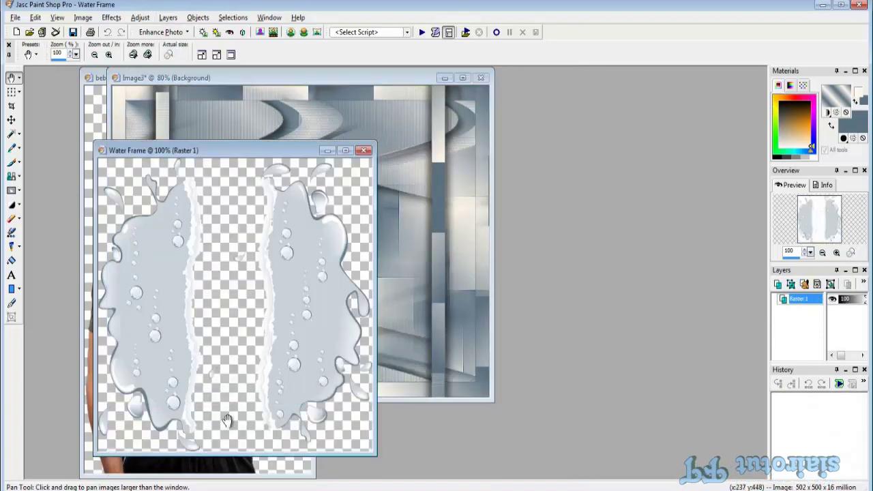
pyautogui.scroll(-2, 180, 260)
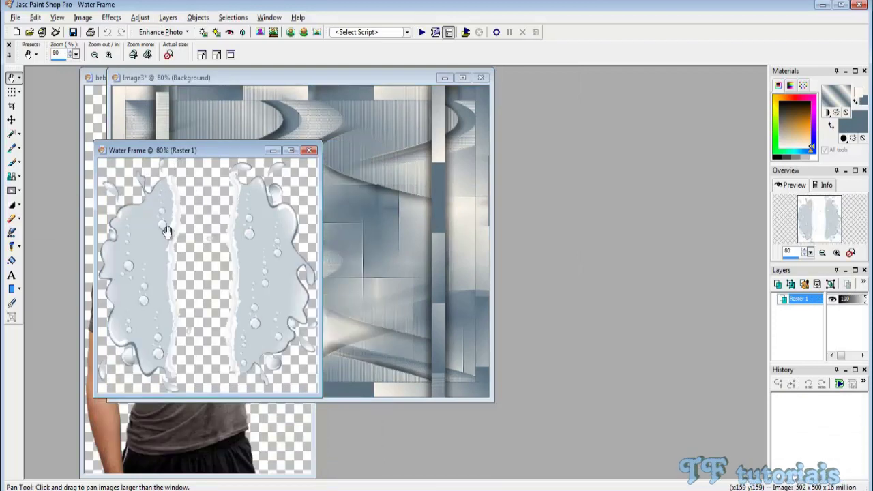
pyautogui.rightClick(168, 232)
pyautogui.click(193, 253)
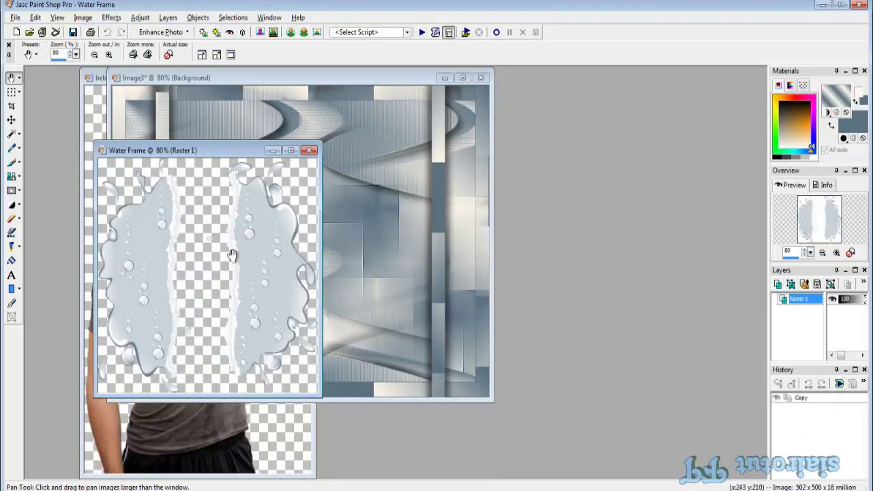
pyautogui.click(277, 120)
pyautogui.rightClick(260, 184)
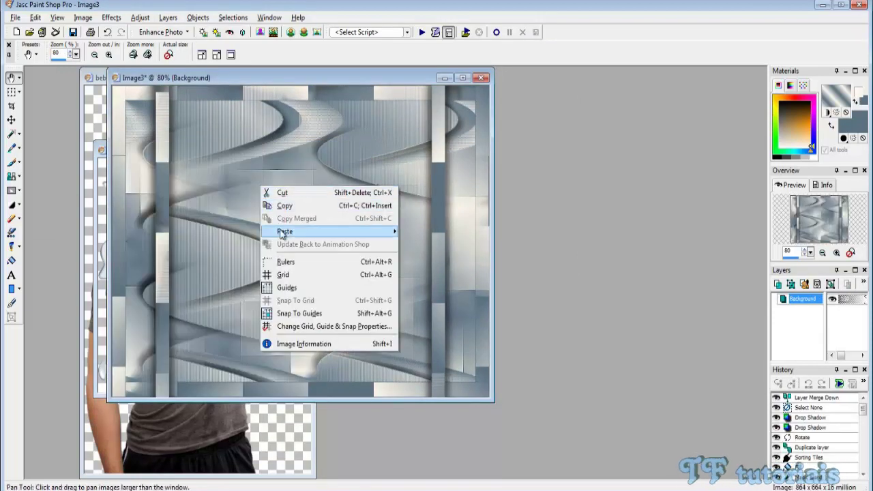
pyautogui.click(443, 244)
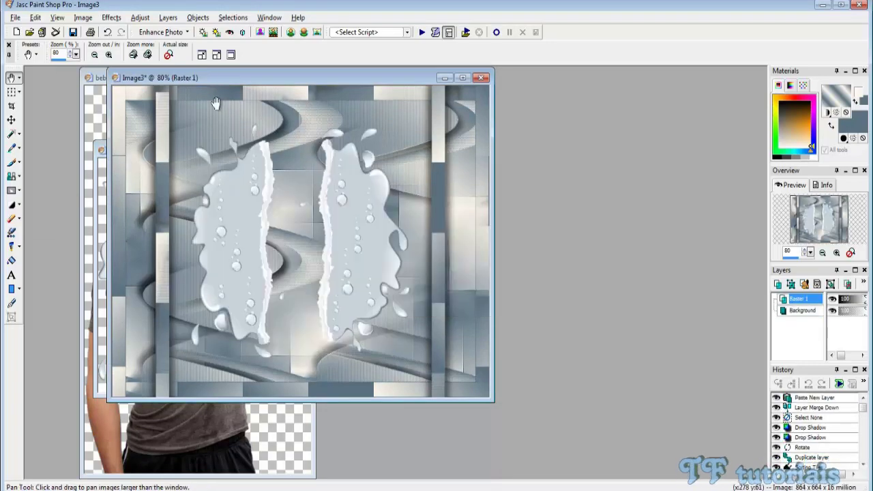
# Give the water frame layer a drop shadow
pyautogui.click(116, 19)
pyautogui.moveTo(129, 48)
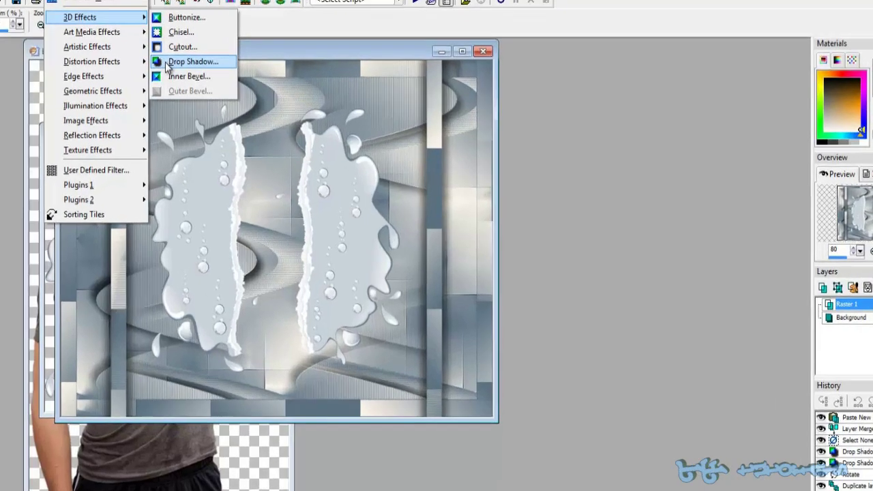
pyautogui.click(227, 87)
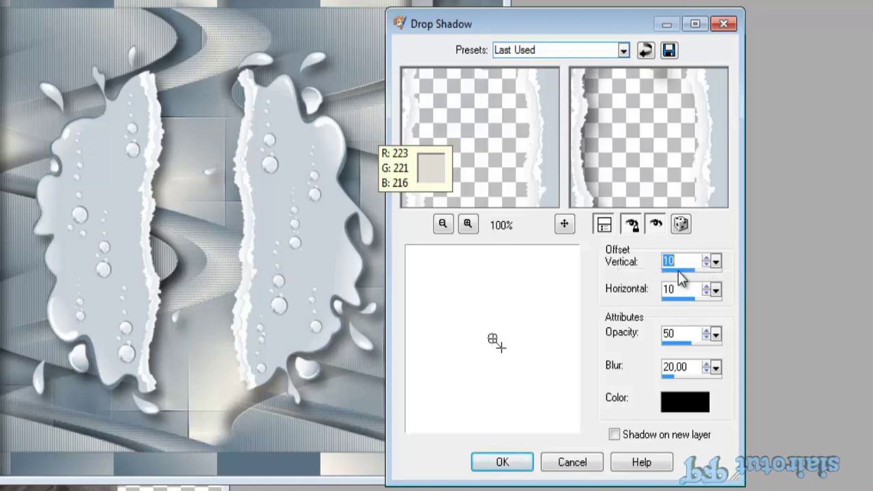
pyautogui.click(502, 461)
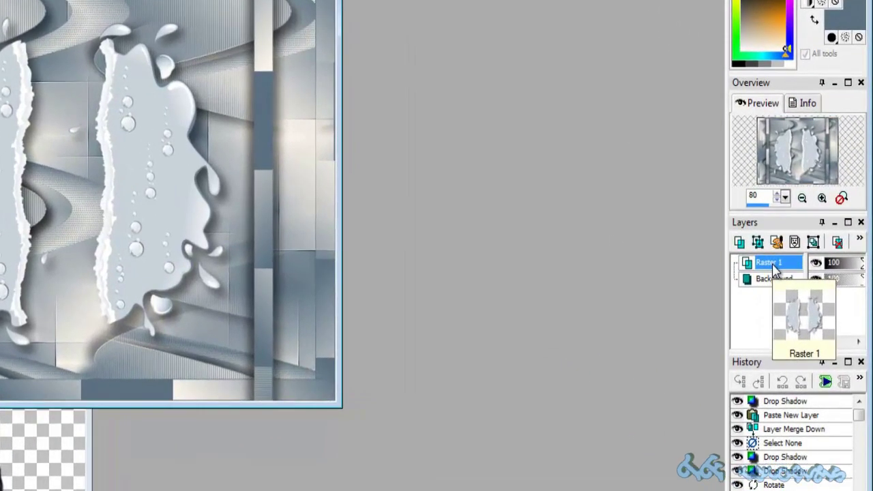
# Set Raster 1's blend mode to Multiply, then bring the bebendo agua image forward
pyautogui.doubleClick(772, 264)
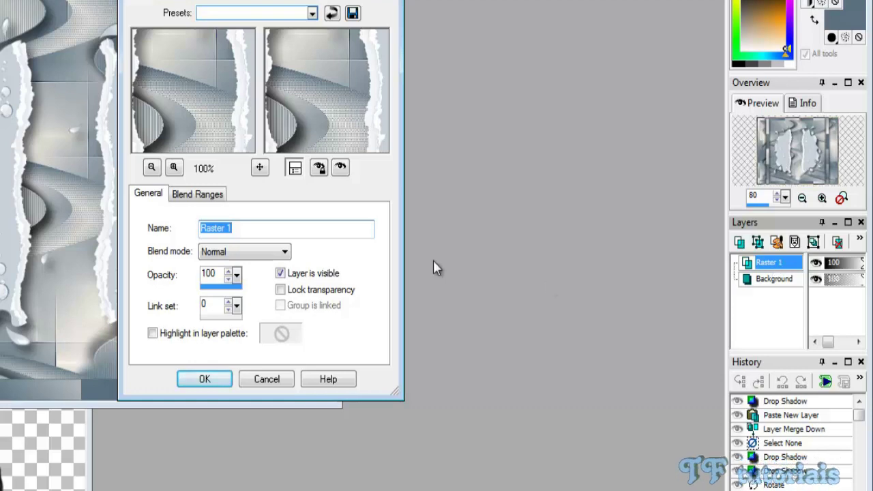
pyautogui.click(286, 252)
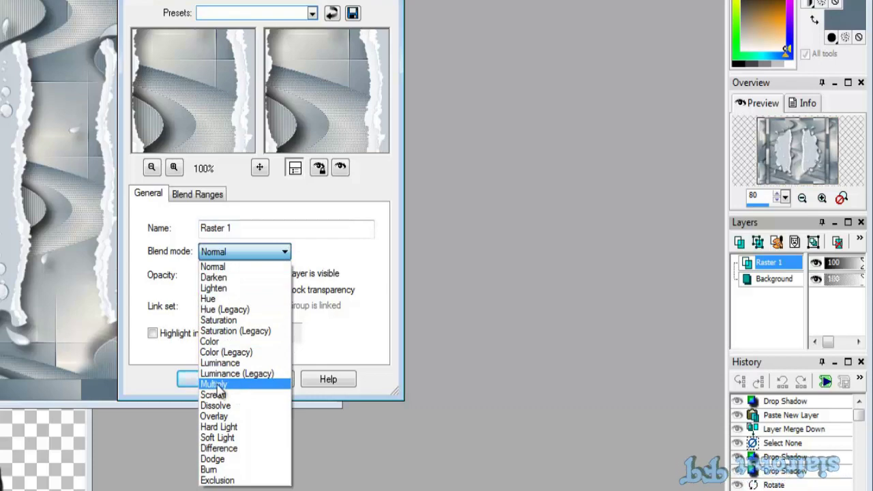
pyautogui.click(213, 385)
pyautogui.click(197, 380)
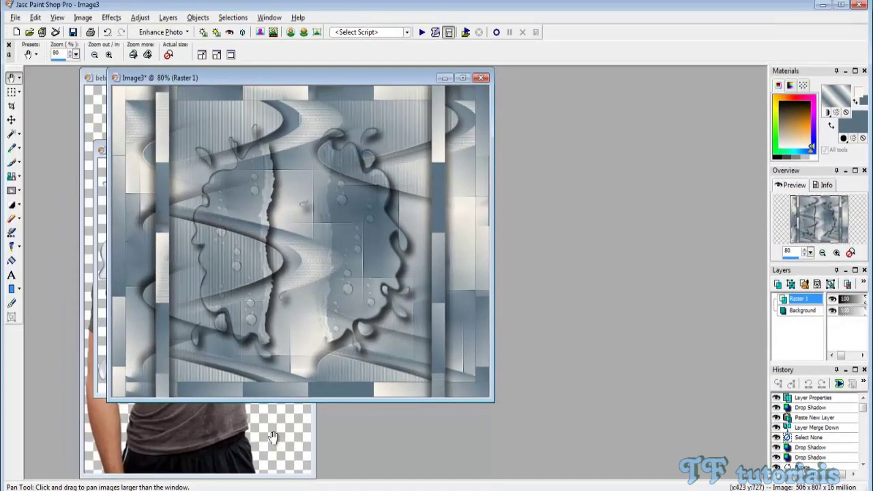
pyautogui.click(272, 437)
# Copy the man drinking water and paste him into Image3 as new layer Raster 2
pyautogui.rightClick(157, 179)
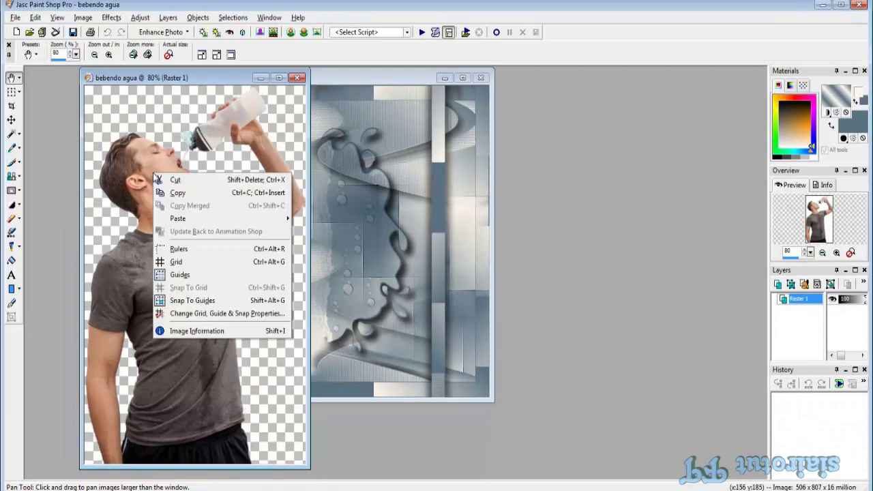
pyautogui.click(182, 194)
pyautogui.click(327, 204)
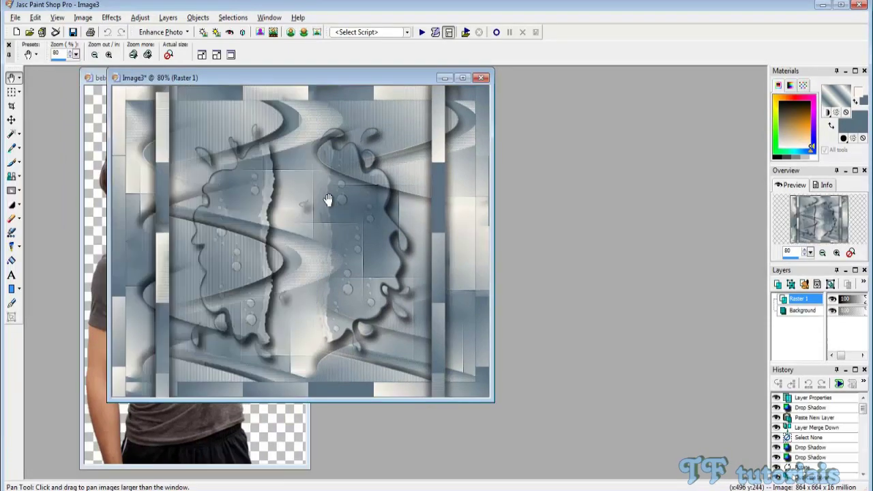
pyautogui.scroll(-1, 278, 172)
pyautogui.rightClick(232, 156)
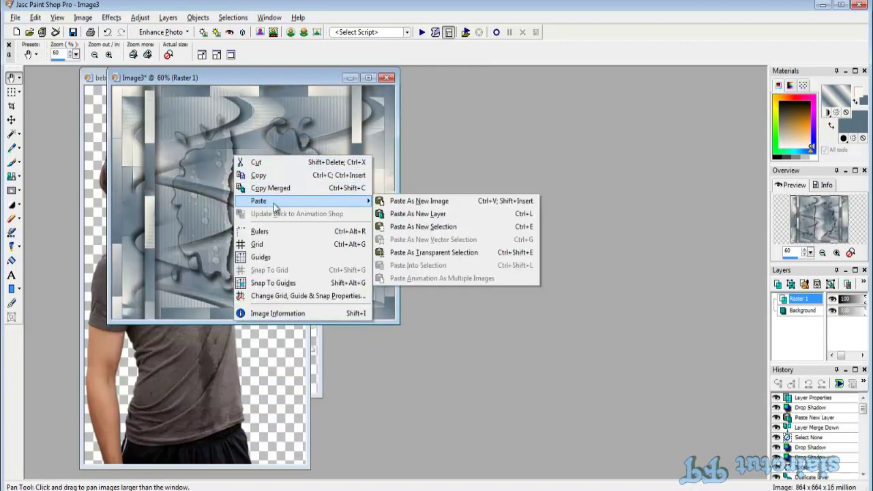
pyautogui.click(415, 216)
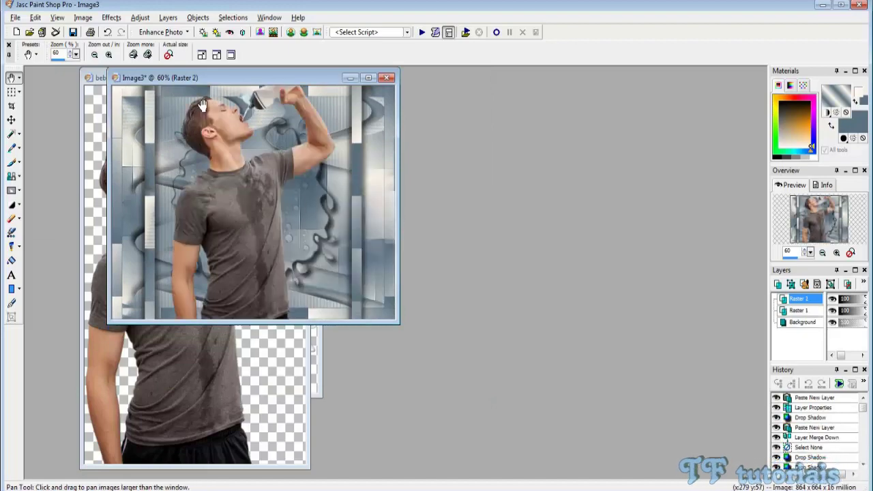
# Resize the man layer to 70 percent
pyautogui.click(82, 17)
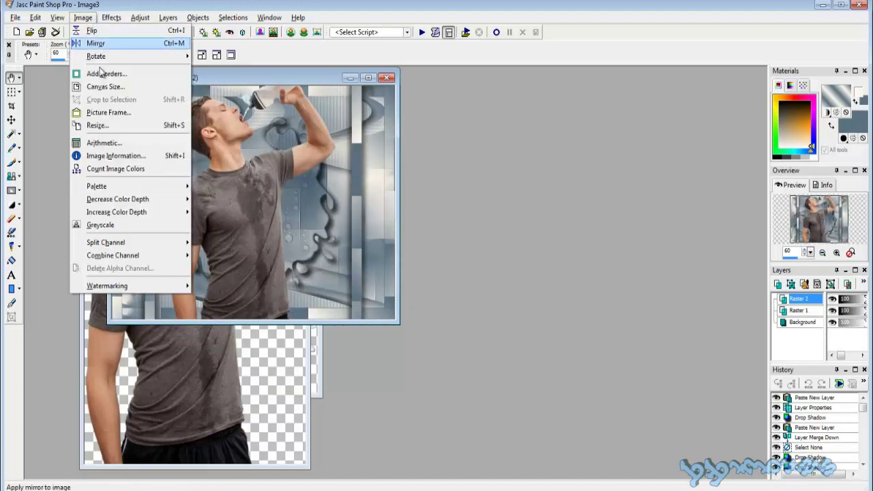
pyautogui.click(108, 126)
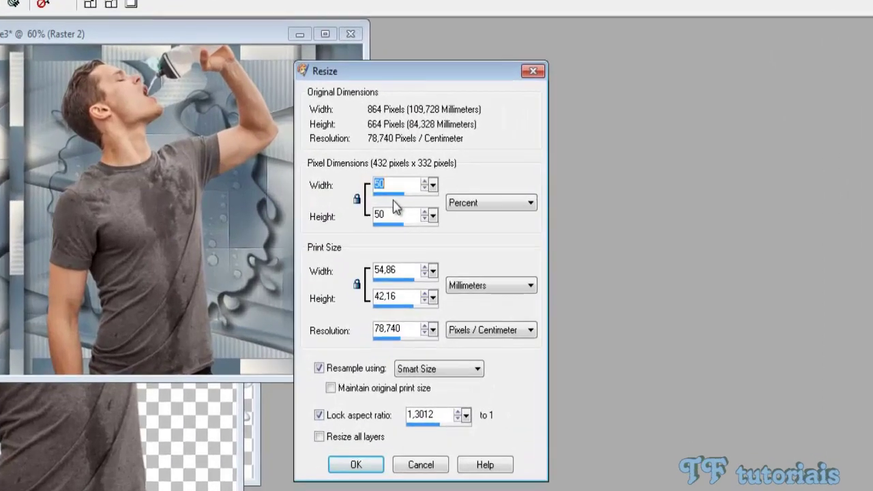
pyautogui.write('70')
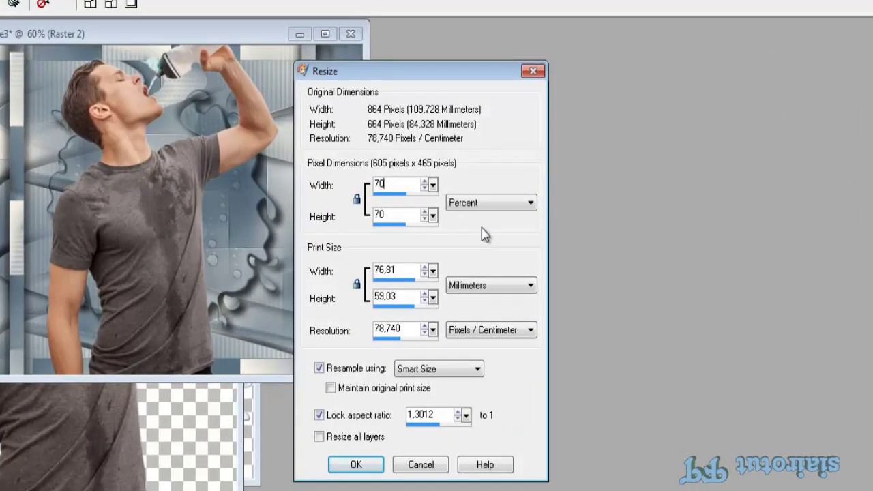
pyautogui.click(355, 464)
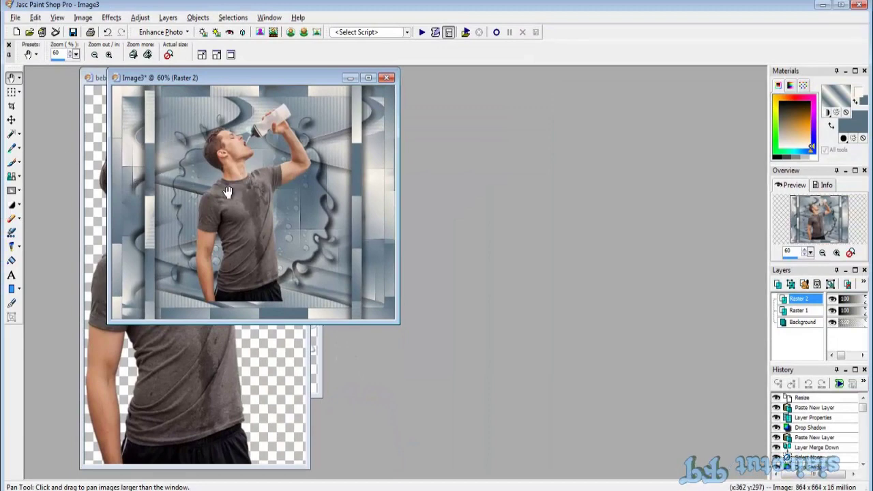
# Position the man inside the water frame with the Move tool
pyautogui.click(12, 121)
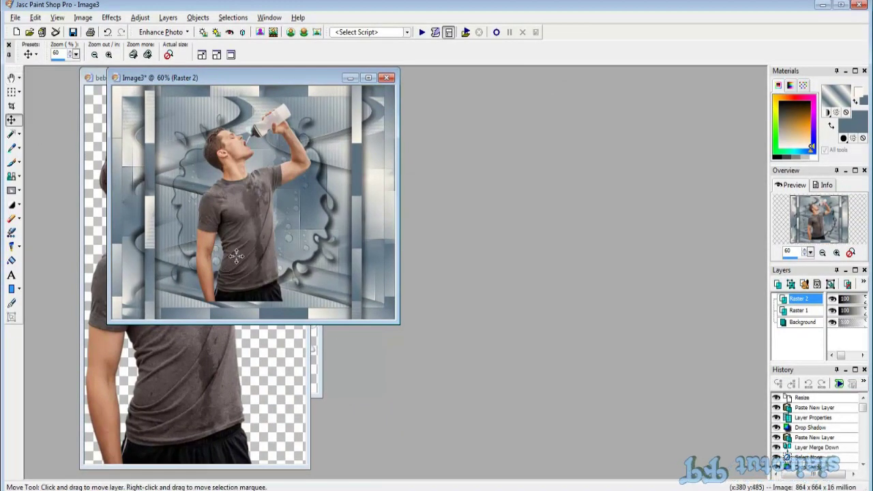
pyautogui.moveTo(235, 256); pyautogui.dragTo(235, 264)
pyautogui.scroll(1, 263, 352)
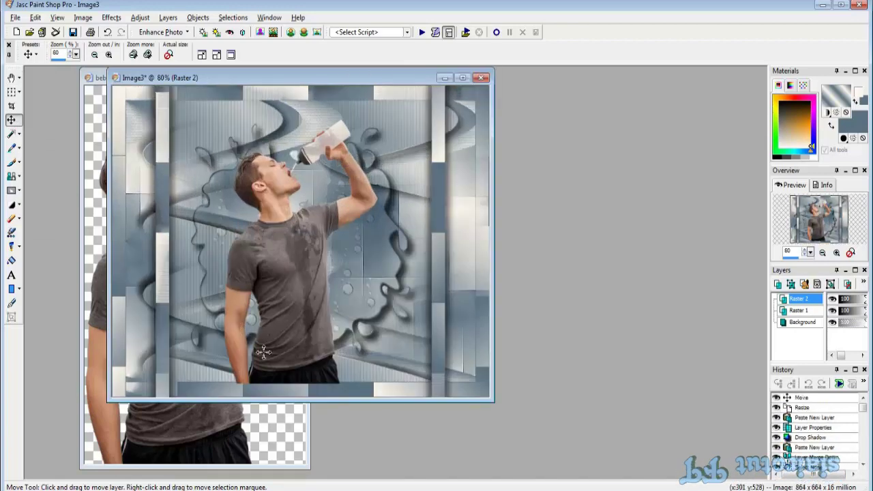
pyautogui.moveTo(291, 357); pyautogui.dragTo(290, 350)
pyautogui.moveTo(289, 350); pyautogui.dragTo(290, 357)
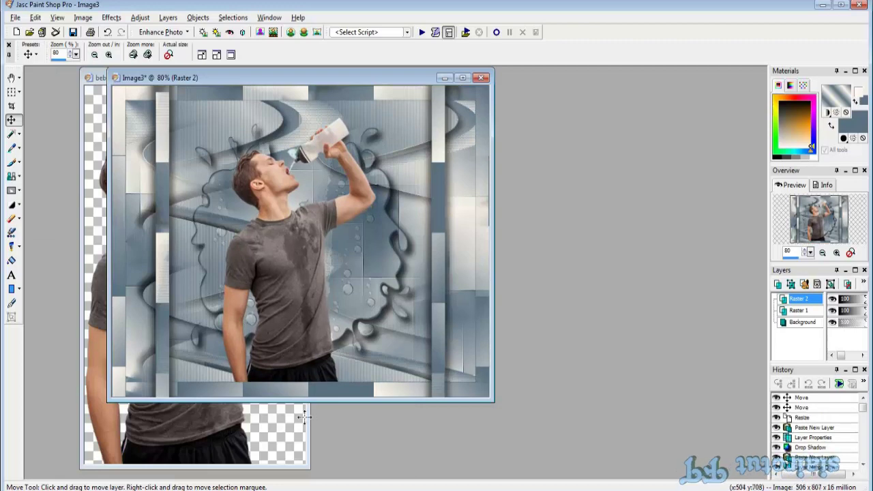
pyautogui.scroll(-2, 257, 296)
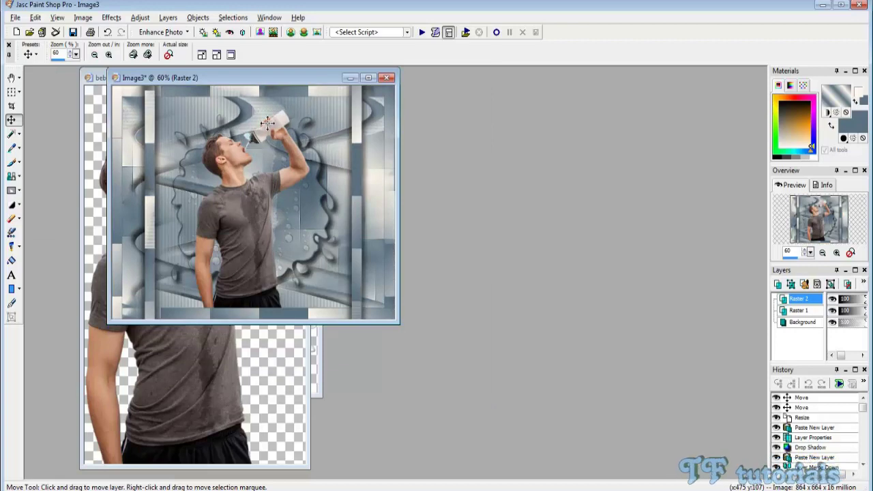
# Give the man layer two drop shadows, at vertical offset 10 and then -10
pyautogui.click(111, 17)
pyautogui.moveTo(130, 48)
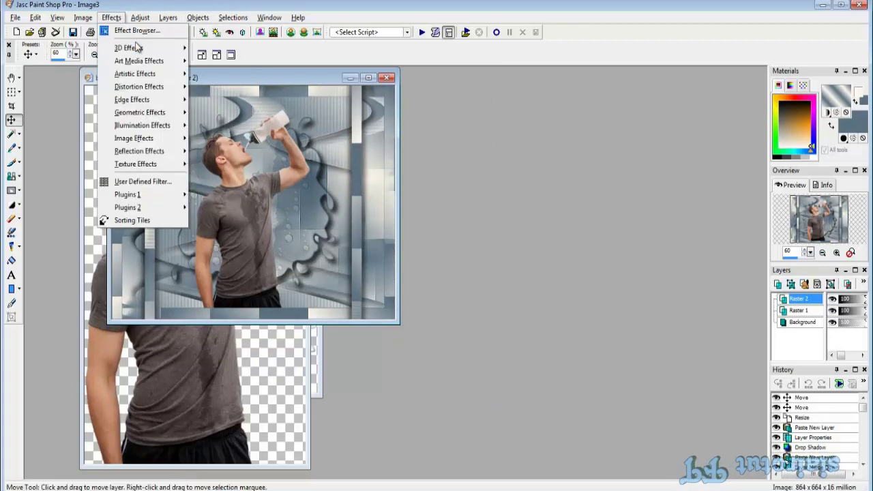
pyautogui.click(235, 87)
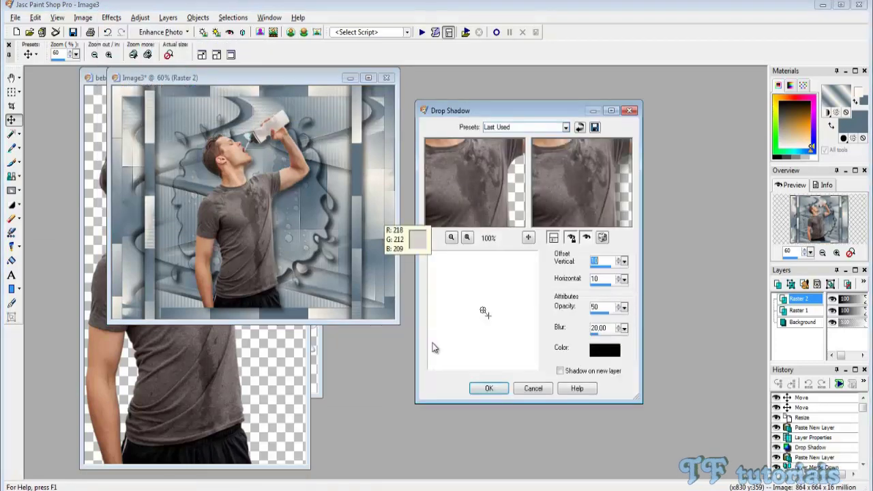
pyautogui.click(489, 388)
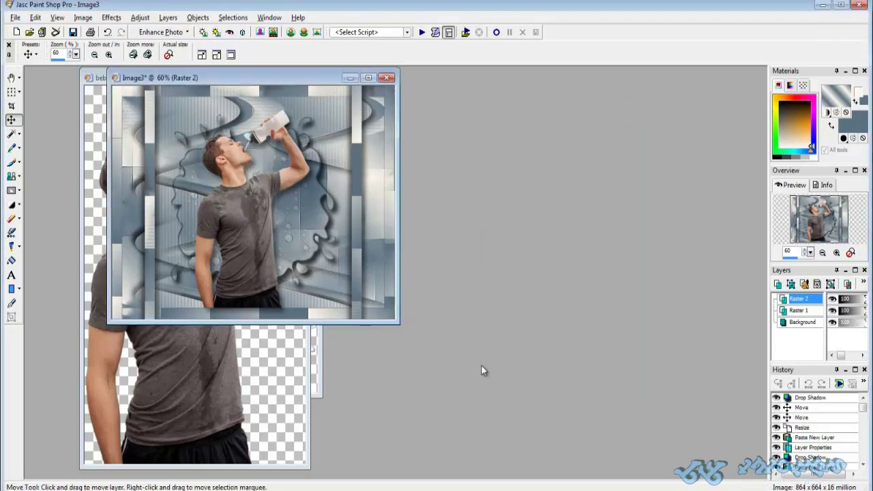
pyautogui.click(112, 17)
pyautogui.moveTo(129, 48)
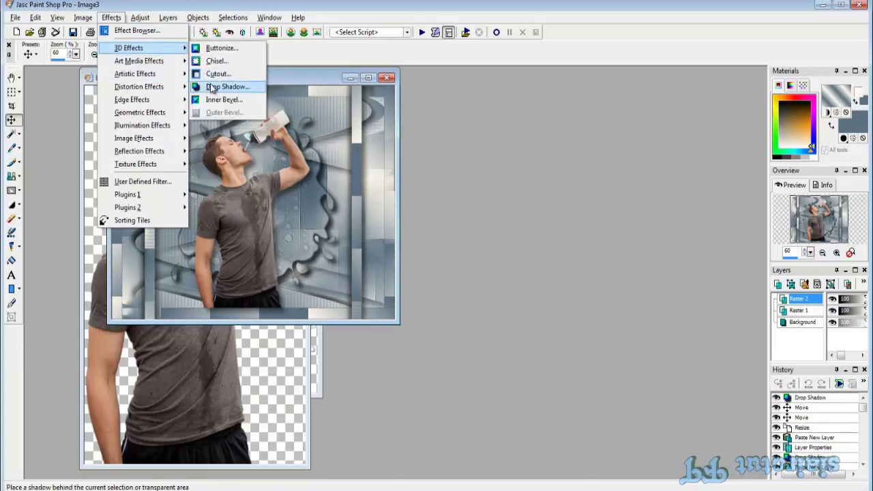
pyautogui.click(212, 87)
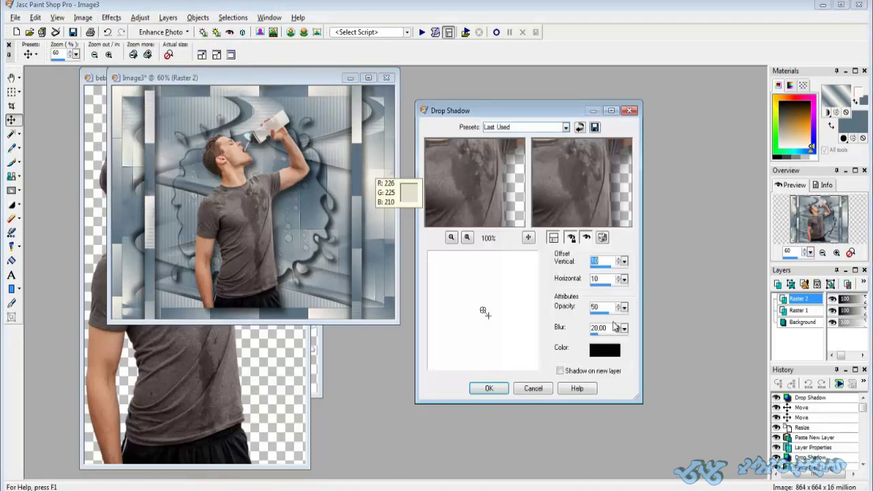
pyautogui.click(600, 290)
pyautogui.write('-')
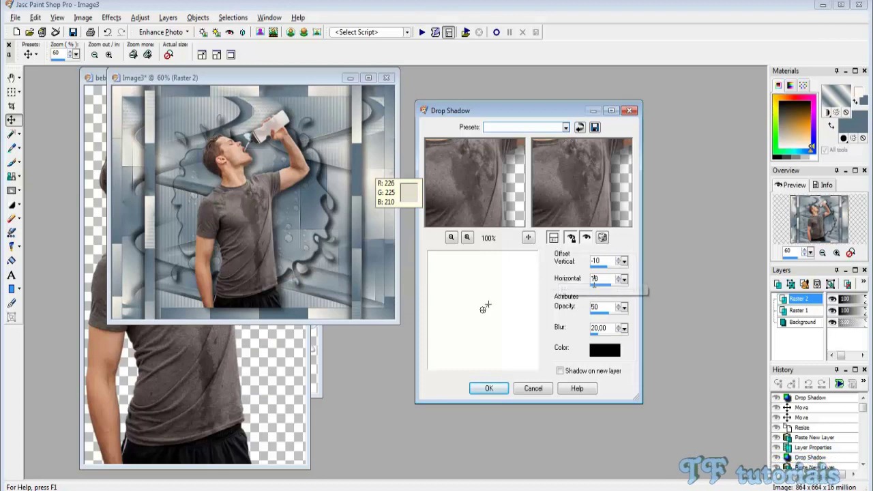
pyautogui.click(489, 388)
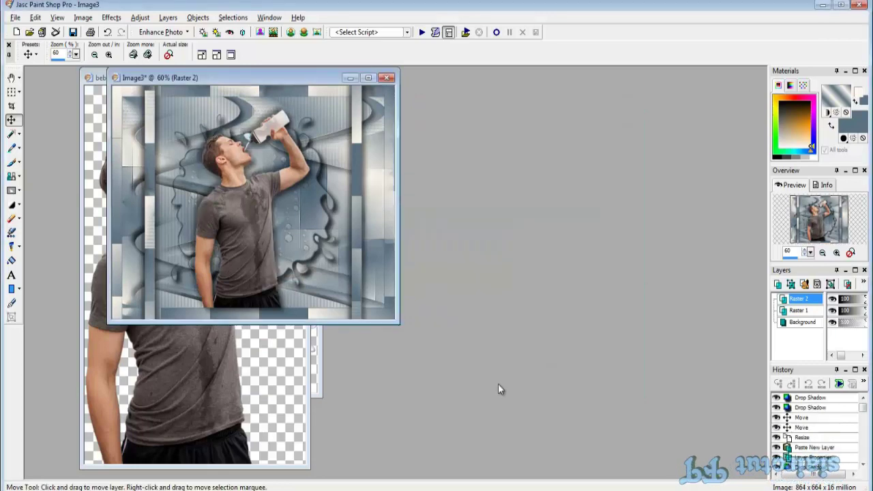
# Rename Raster 2 to homem and Raster 1 to moldura
pyautogui.doubleClick(802, 300)
pyautogui.write('homem')
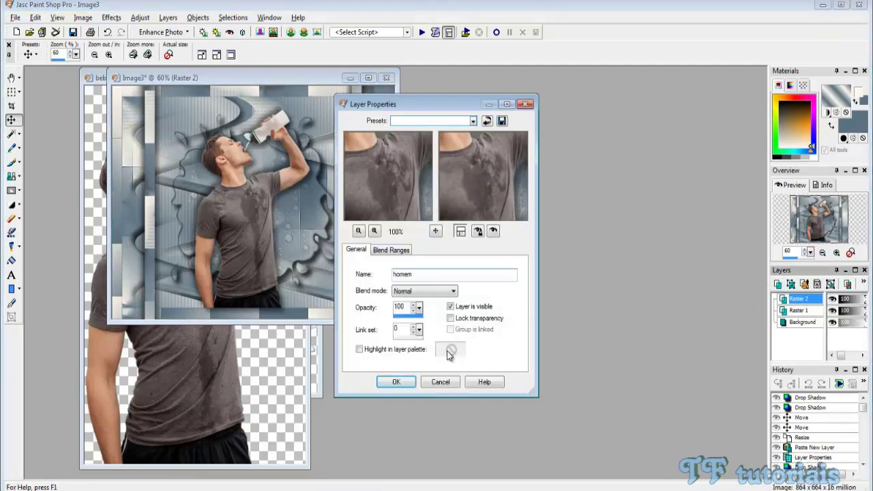
pyautogui.press('Return')
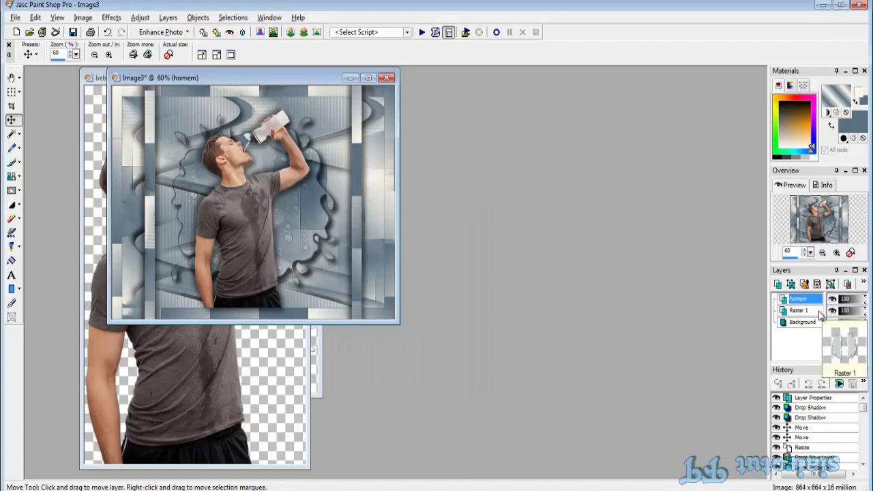
pyautogui.doubleClick(799, 310)
pyautogui.write('moldura')
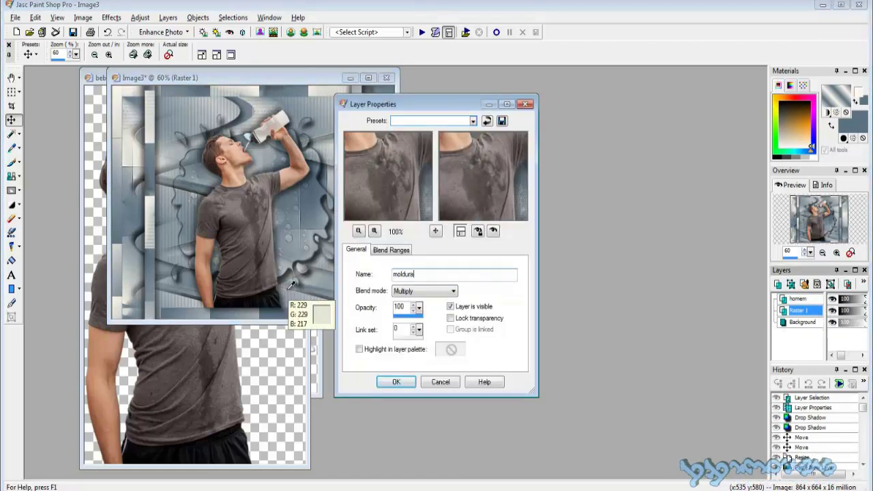
pyautogui.press('Return')
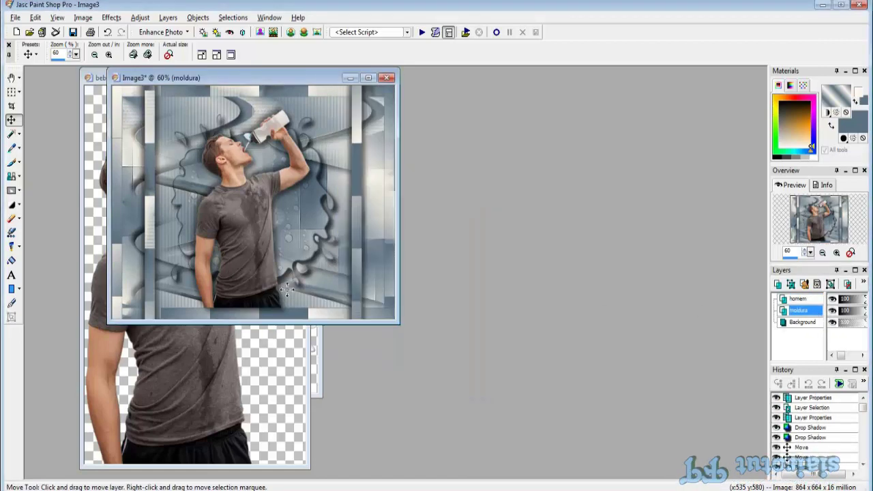
# Add a new raster layer named texto above the homem layer
pyautogui.click(806, 301)
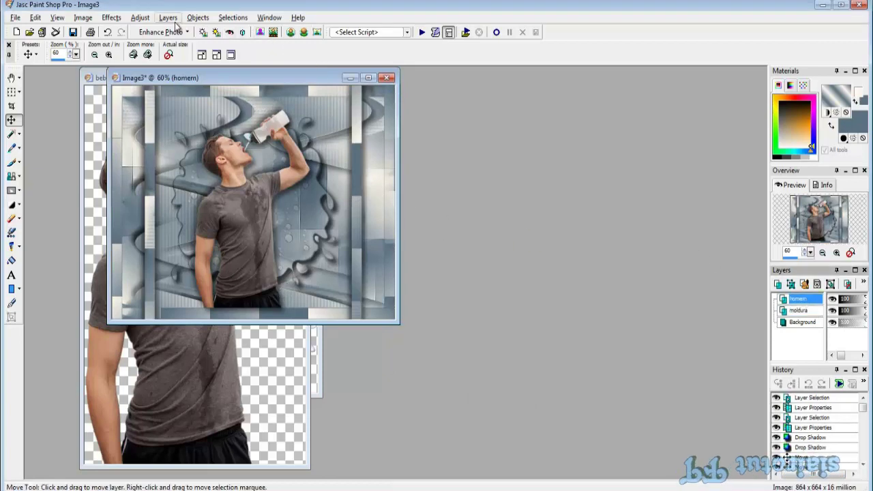
pyautogui.click(169, 18)
pyautogui.click(178, 29)
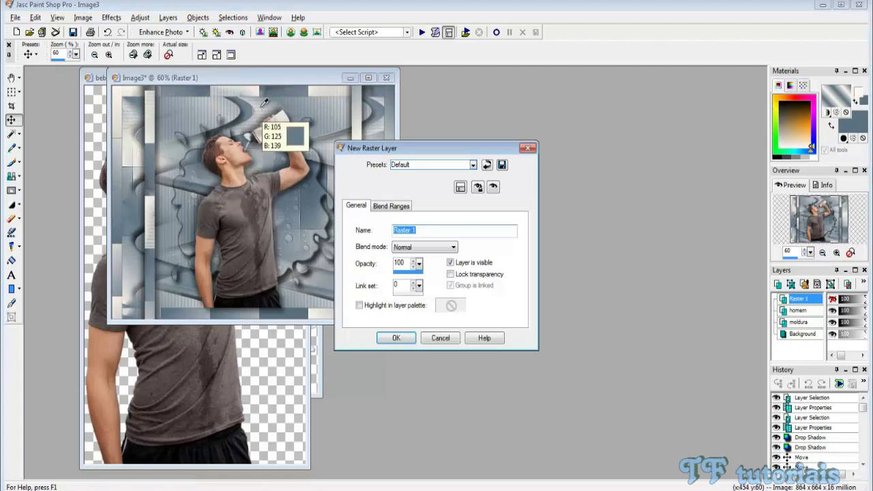
pyautogui.press('BackSpace')
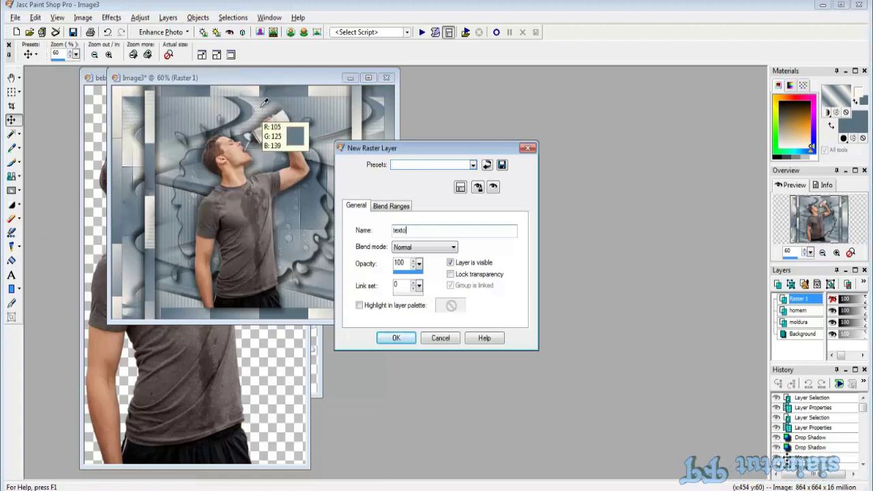
pyautogui.click(396, 338)
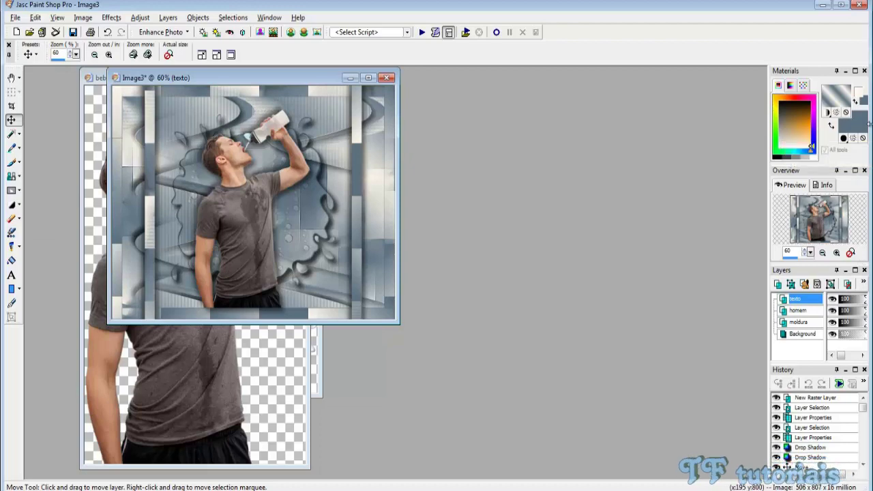
# Sample the shirt's dark grey as background colour and set the foreground to black
pyautogui.click(854, 124)
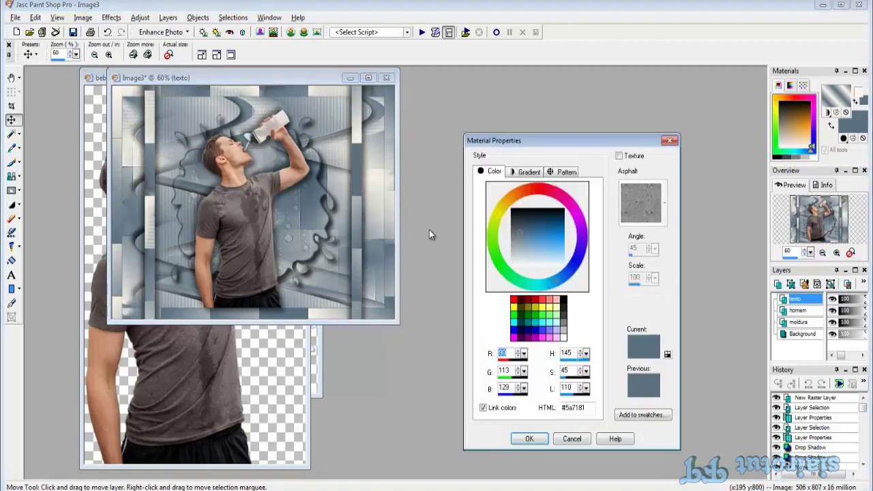
pyautogui.click(244, 254)
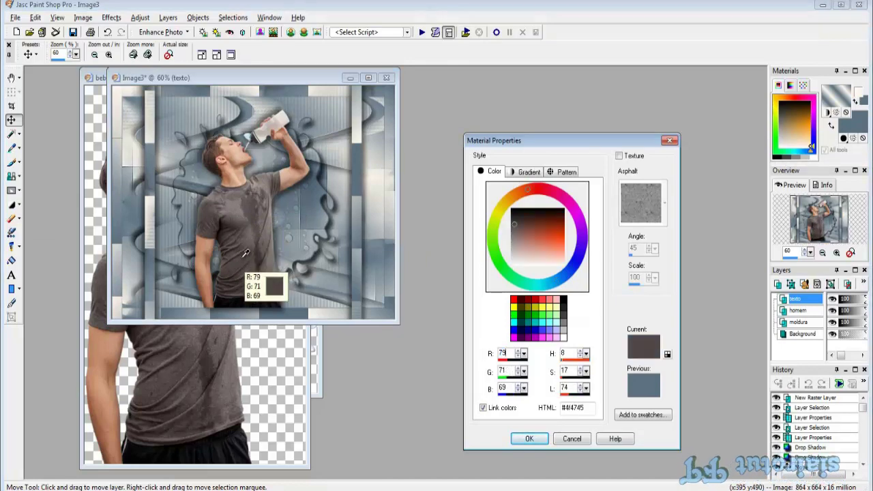
pyautogui.click(524, 444)
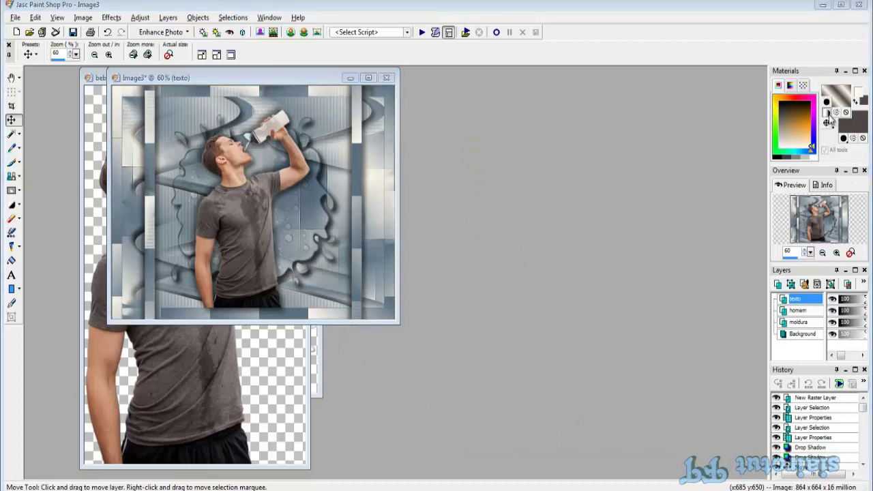
pyautogui.click(833, 108)
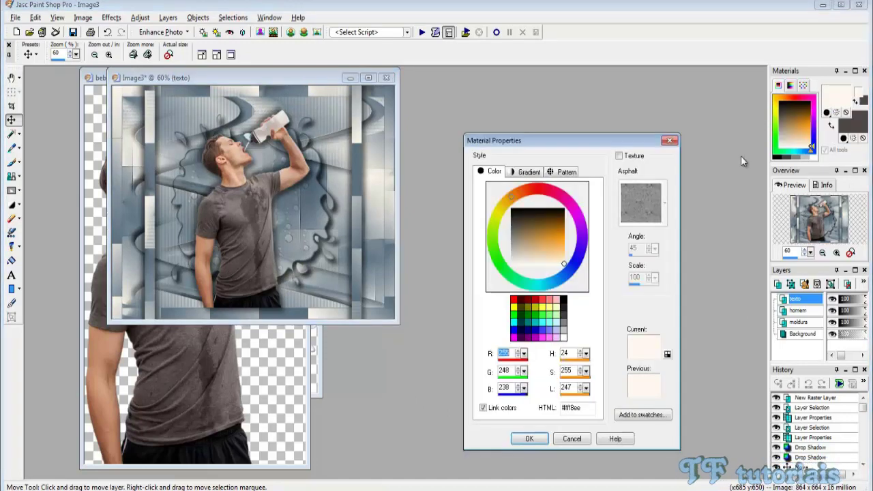
pyautogui.click(563, 299)
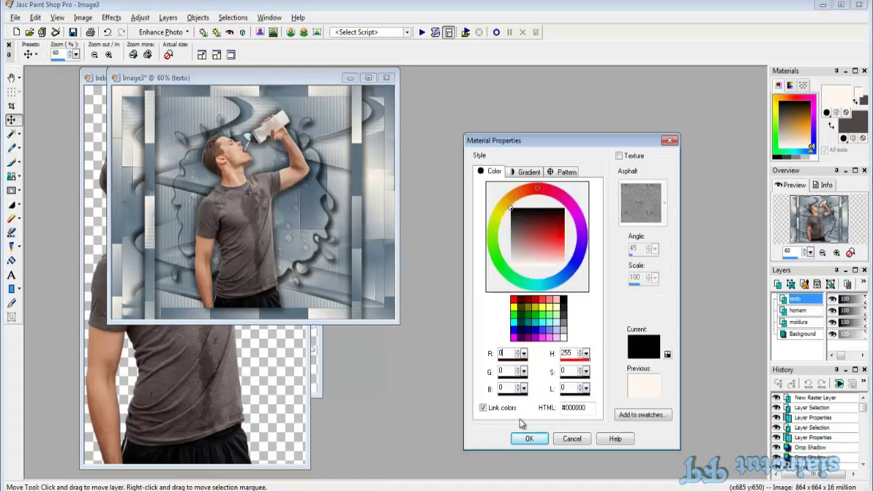
pyautogui.click(529, 438)
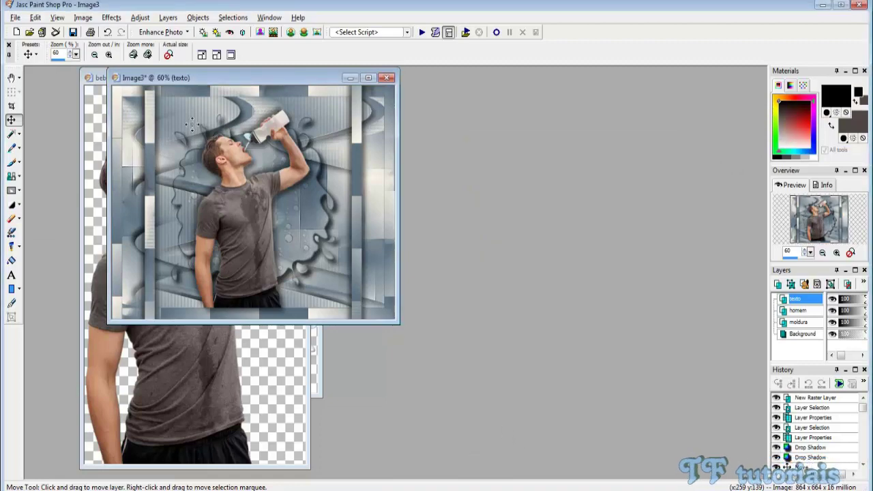
# Place the 'versões 7,8 e 9' text beside the man's shoulder with stroke width 2, size 48
pyautogui.click(11, 275)
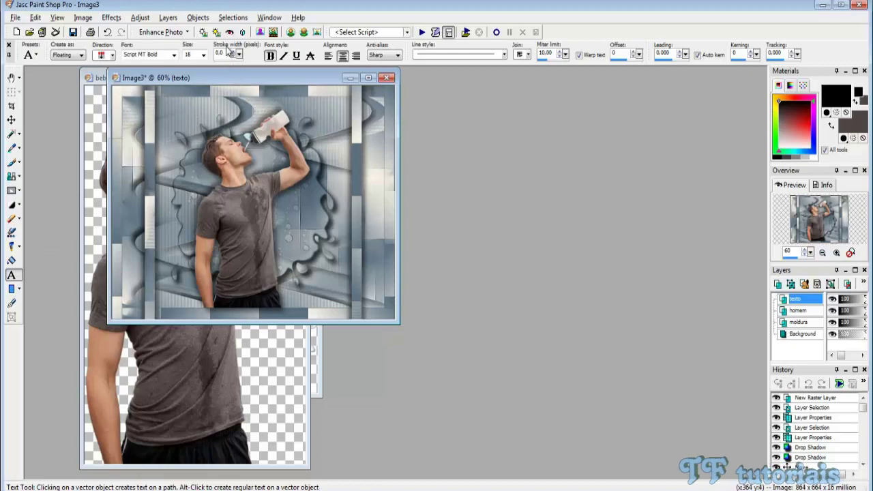
pyautogui.write('2')
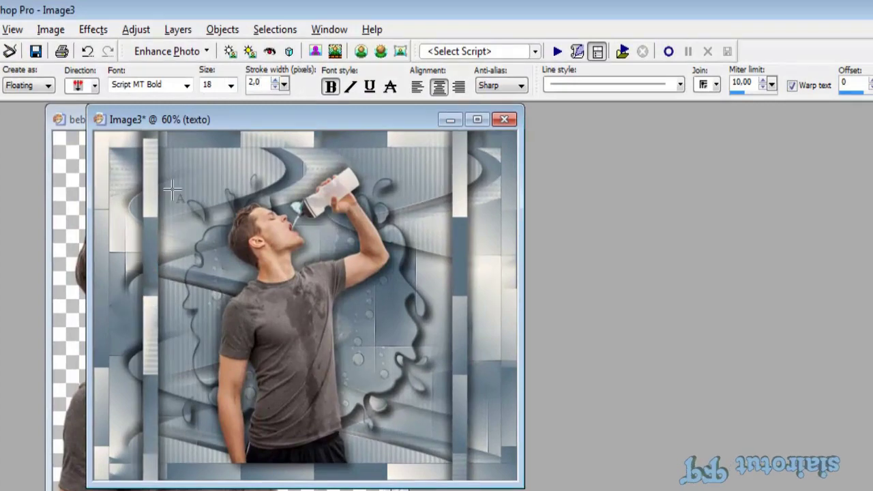
pyautogui.click(132, 332)
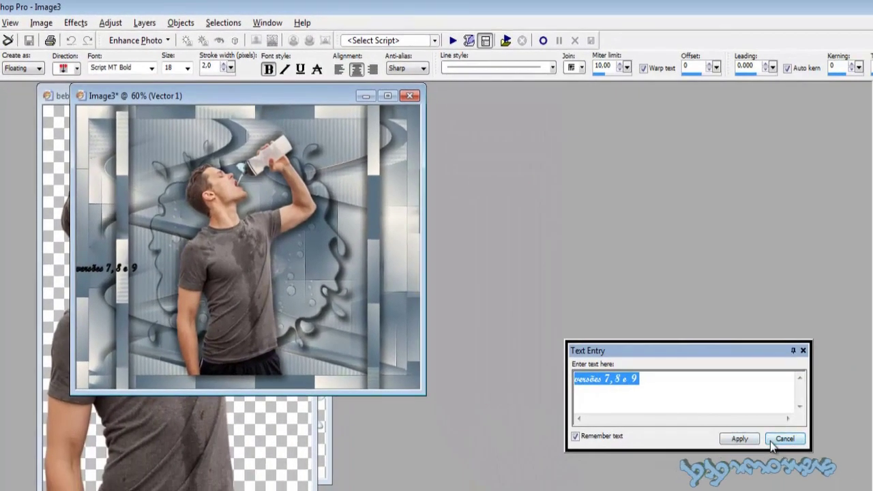
pyautogui.click(771, 440)
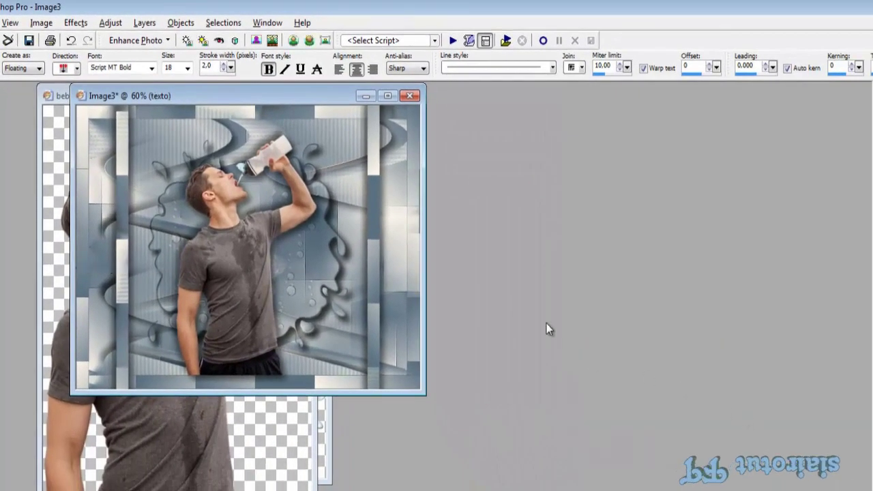
pyautogui.click(187, 68)
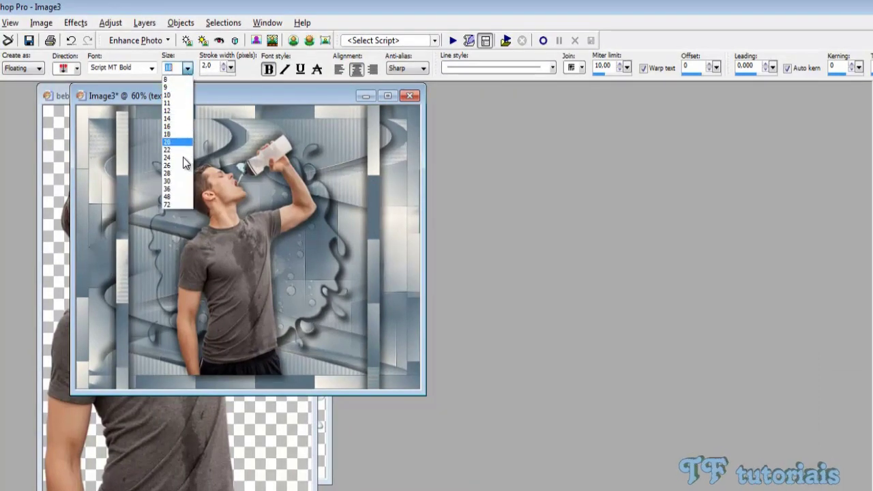
pyautogui.click(178, 189)
pyautogui.click(197, 227)
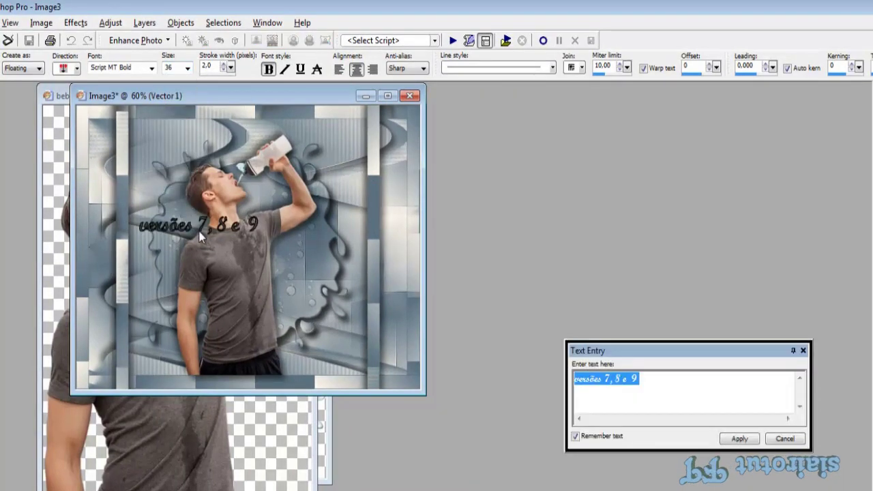
pyautogui.click(187, 68)
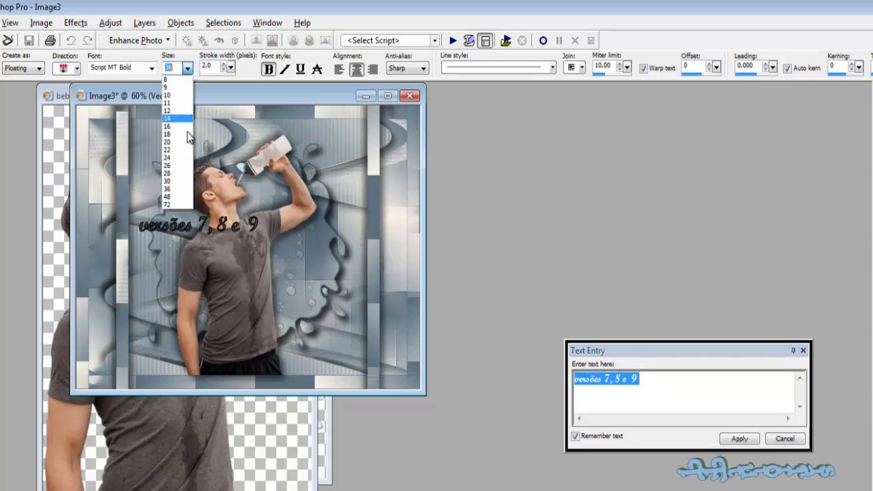
pyautogui.click(187, 194)
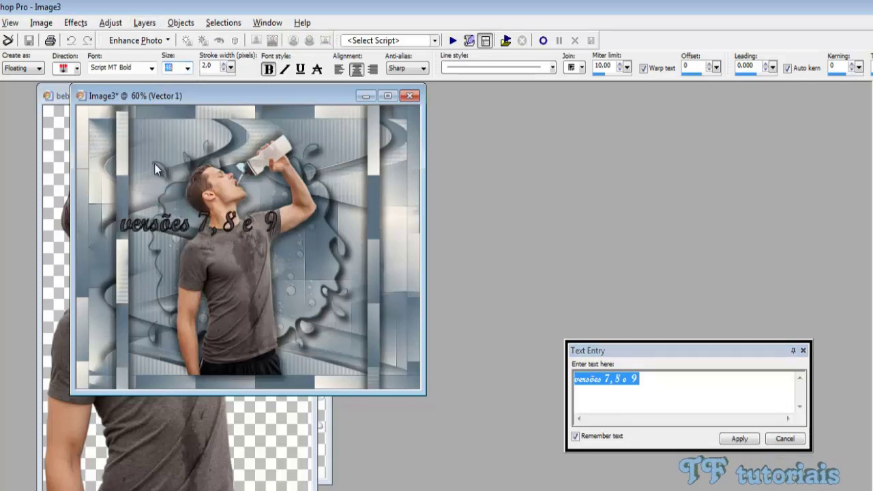
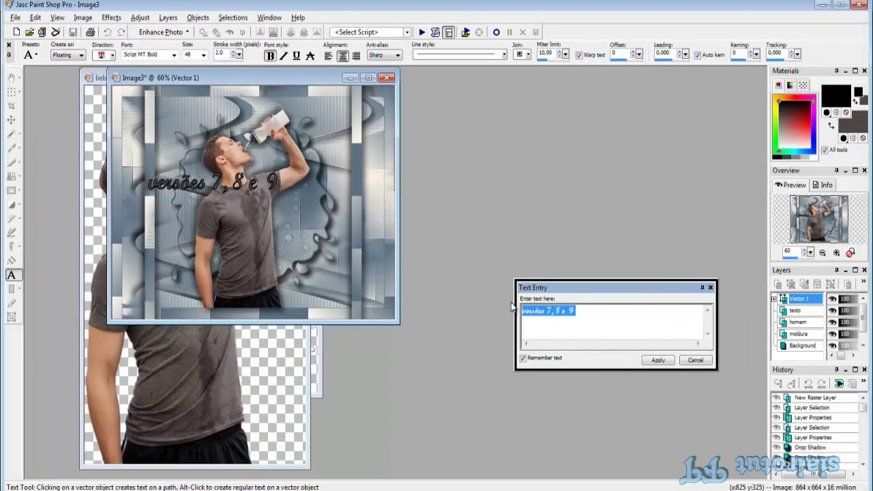
# Replace the leftover caption text with 'Água é vida' and apply it to the image
pyautogui.click(554, 332)
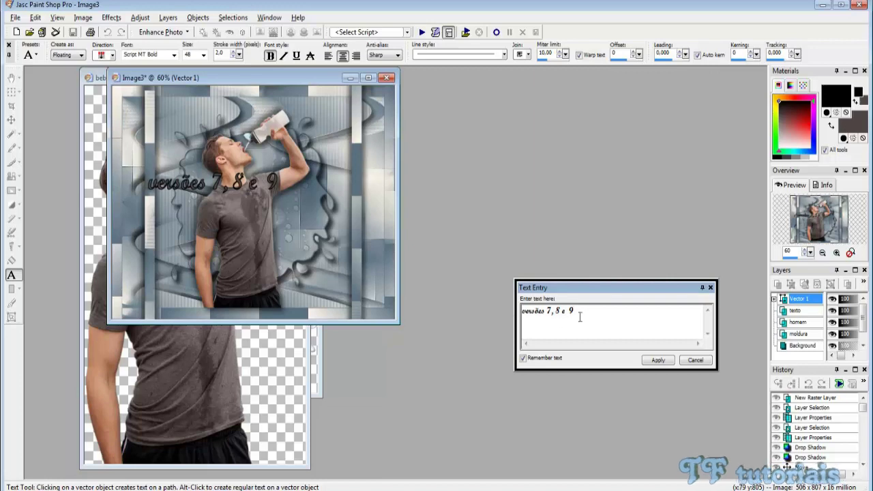
pyautogui.moveTo(579, 316); pyautogui.dragTo(505, 312)
pyautogui.press('Delete')
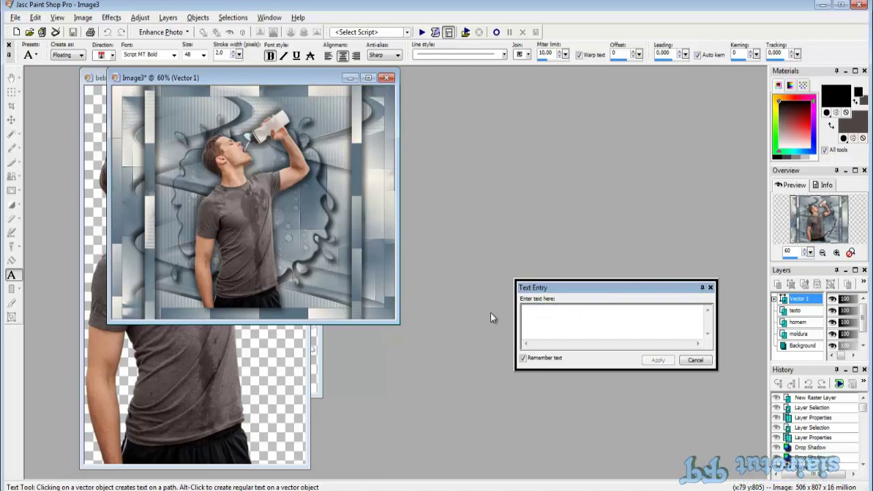
pyautogui.write('a')
pyautogui.write('gu')
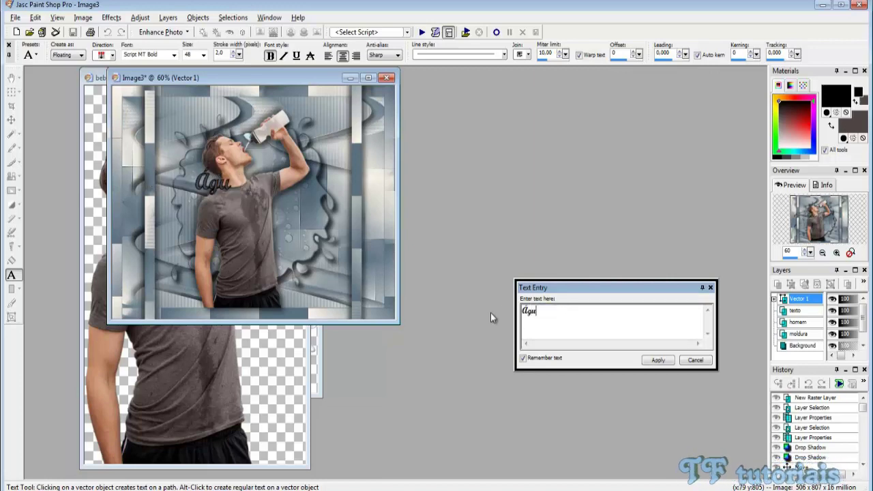
pyautogui.write('a é vida')
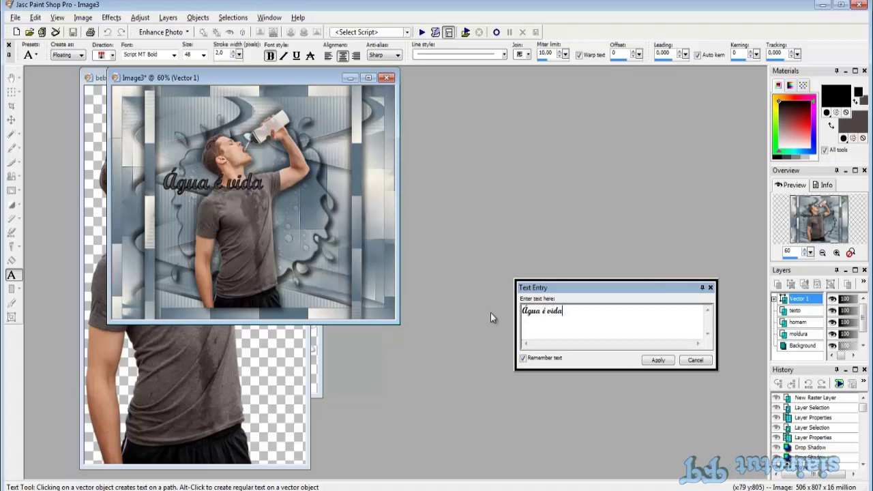
pyautogui.click(659, 360)
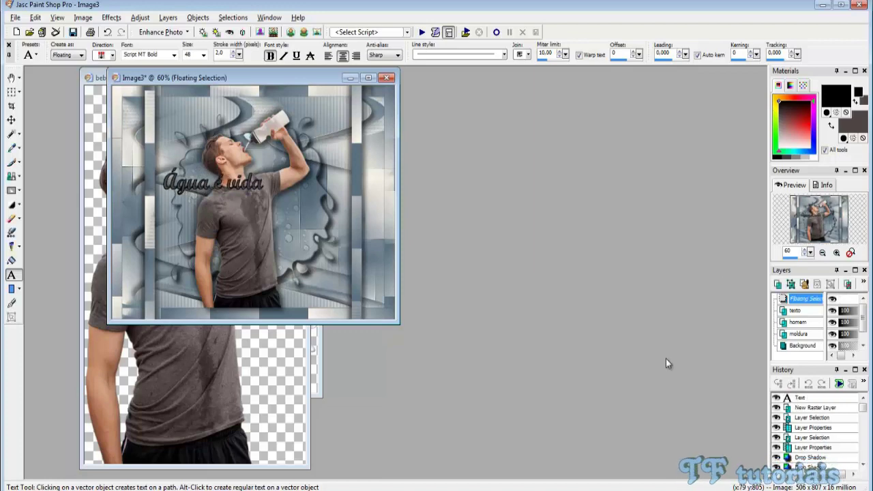
# Rotate the caption 90° left to run vertically and deselect it onto the layer
pyautogui.click(82, 17)
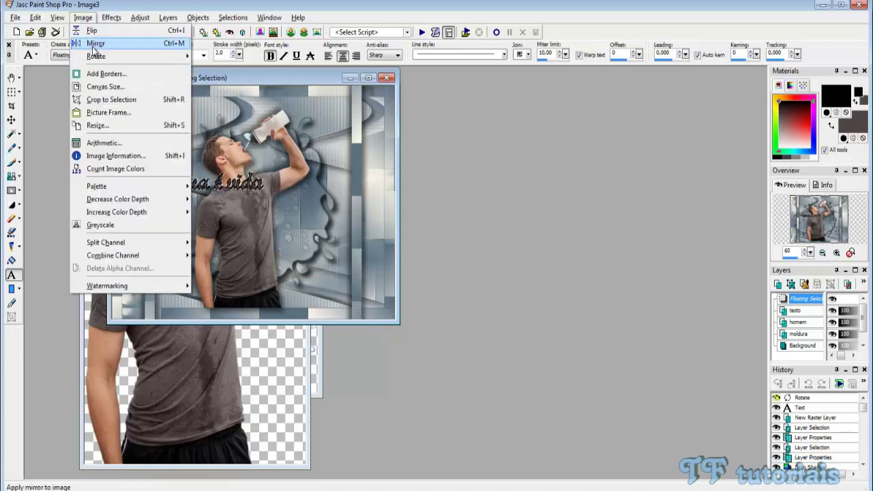
pyautogui.moveTo(96, 56)
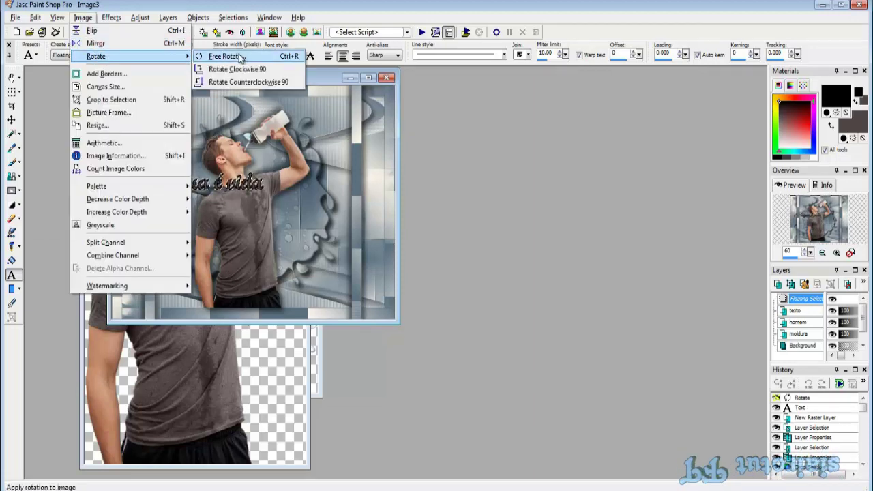
pyautogui.click(238, 57)
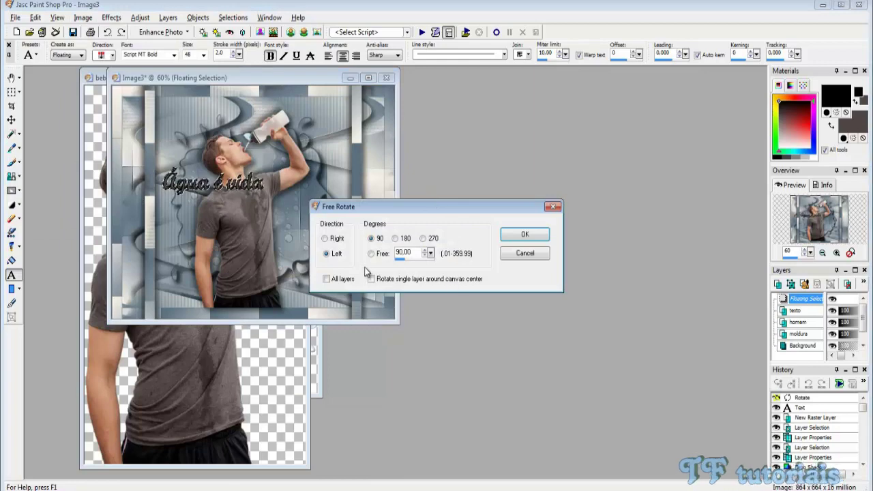
pyautogui.click(523, 234)
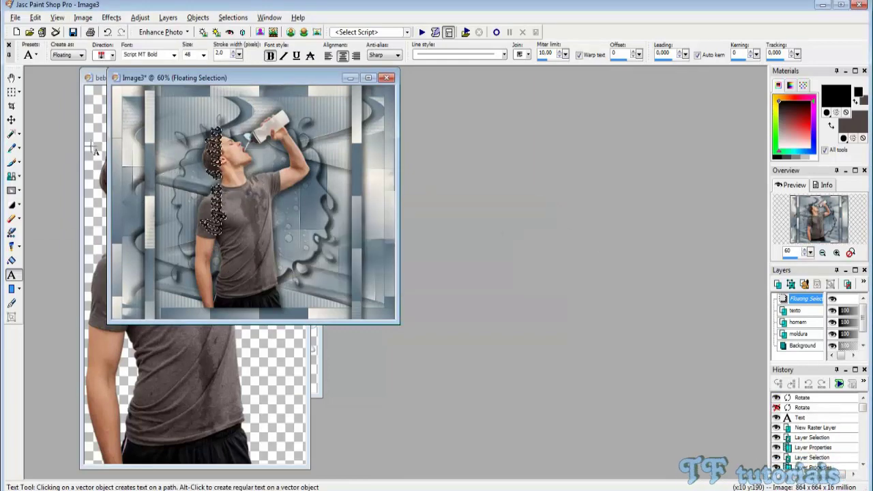
pyautogui.click(10, 120)
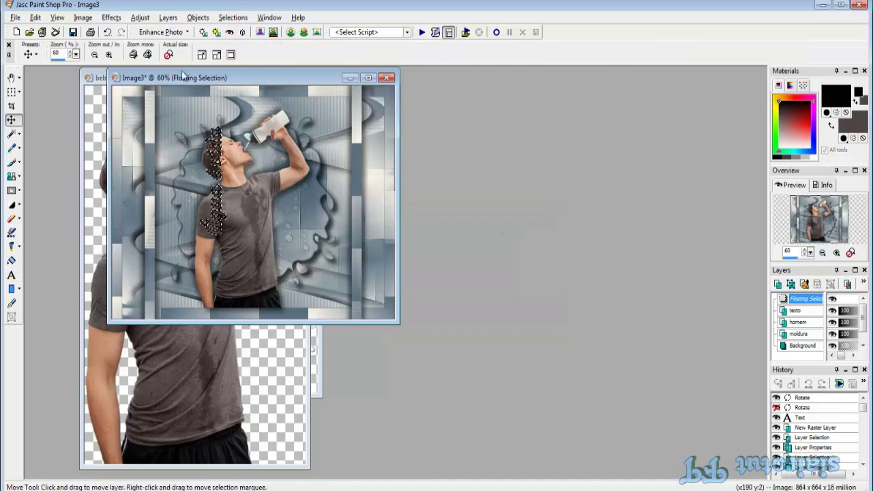
pyautogui.click(225, 18)
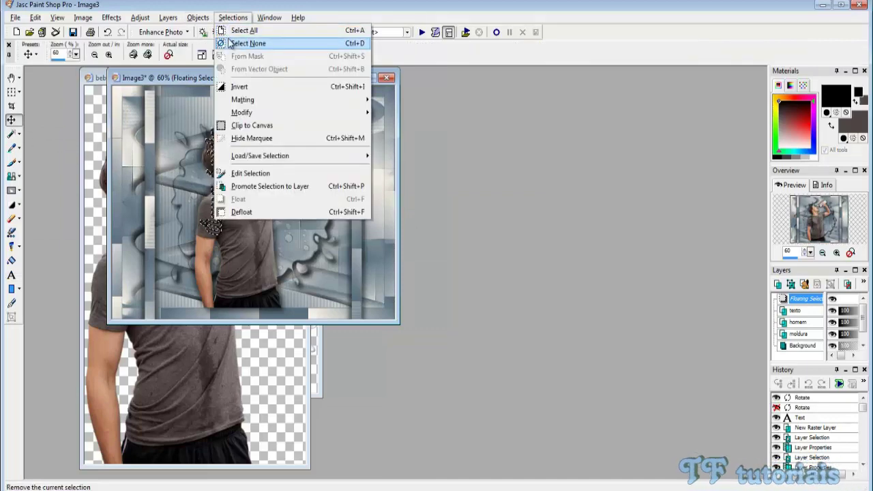
pyautogui.click(236, 39)
# Move the vertical caption on the texto layer to the frame's left edge
pyautogui.click(798, 310)
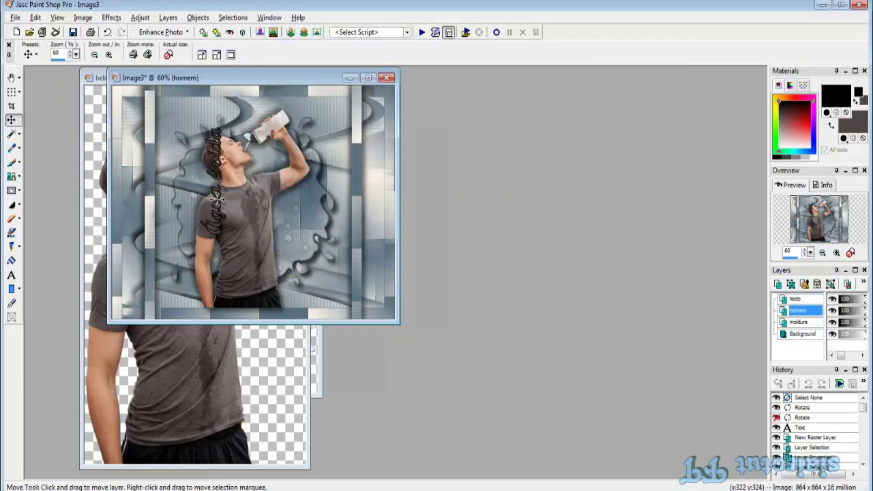
pyautogui.click(217, 198)
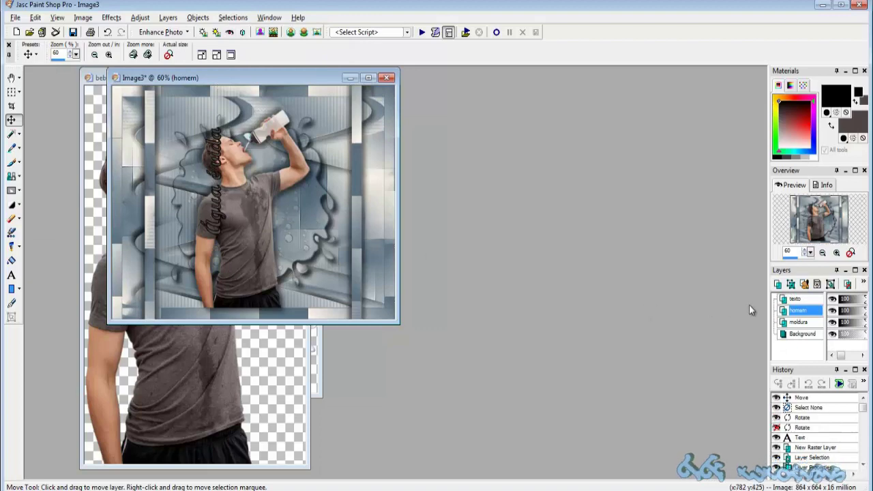
pyautogui.click(797, 300)
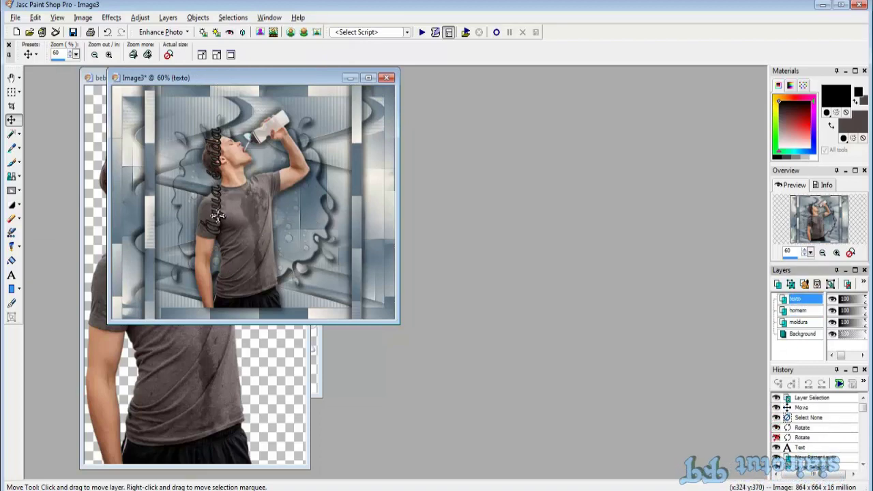
pyautogui.moveTo(217, 211); pyautogui.dragTo(136, 224)
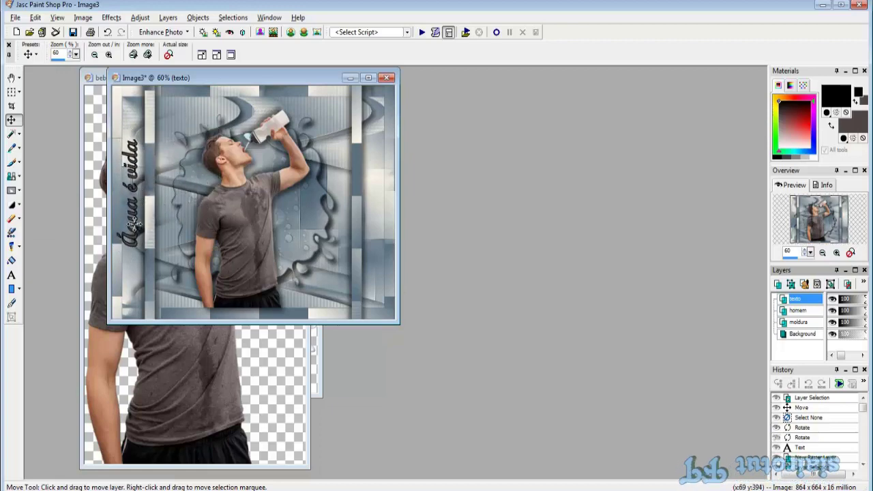
pyautogui.click(11, 275)
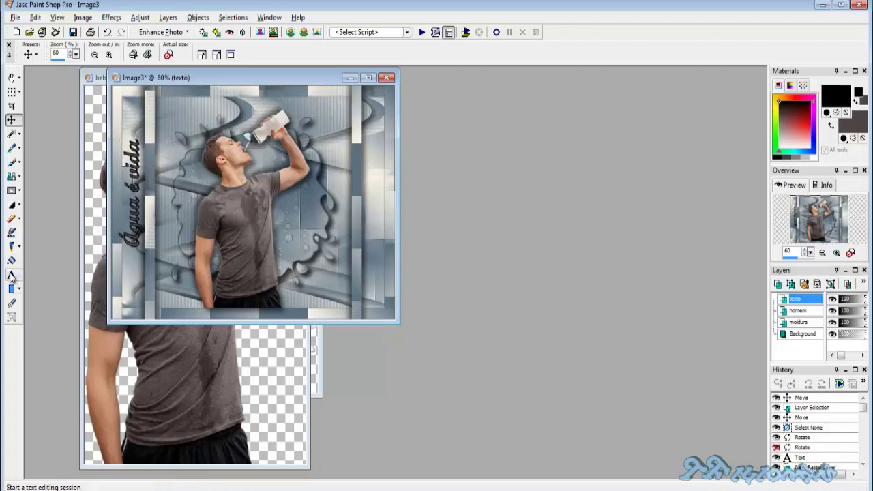
# Add the caption 'não desperdice!' and rotate it 90° right into a vertical strip
pyautogui.click(224, 204)
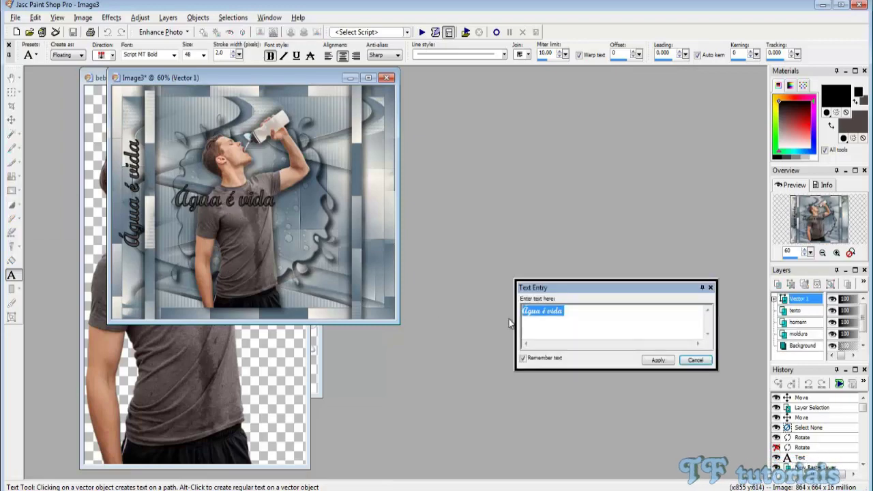
pyautogui.write('n')
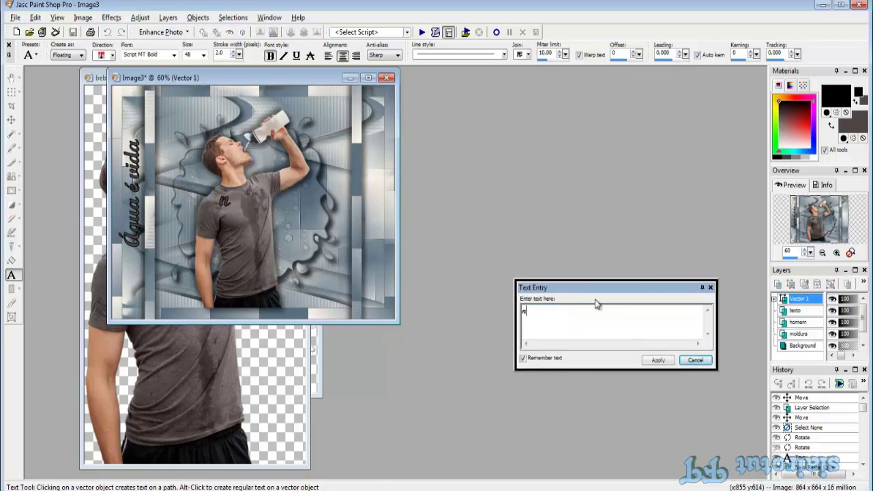
pyautogui.write('ão desper')
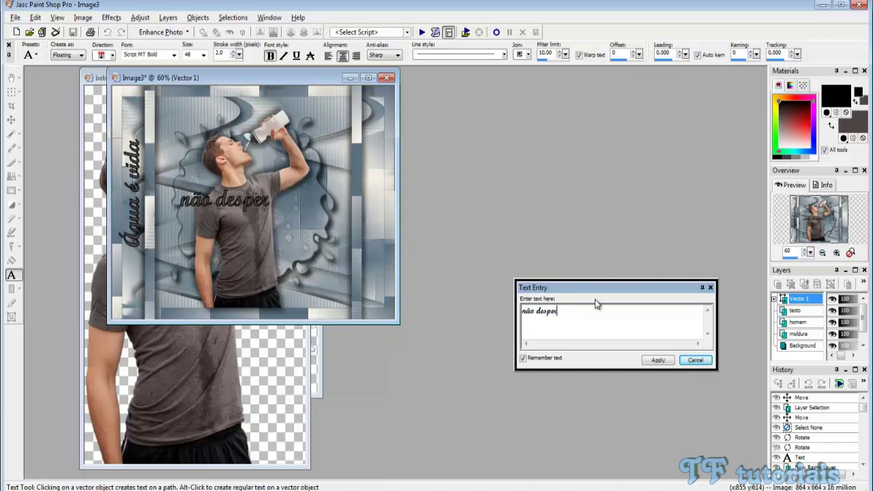
pyautogui.write('dice')
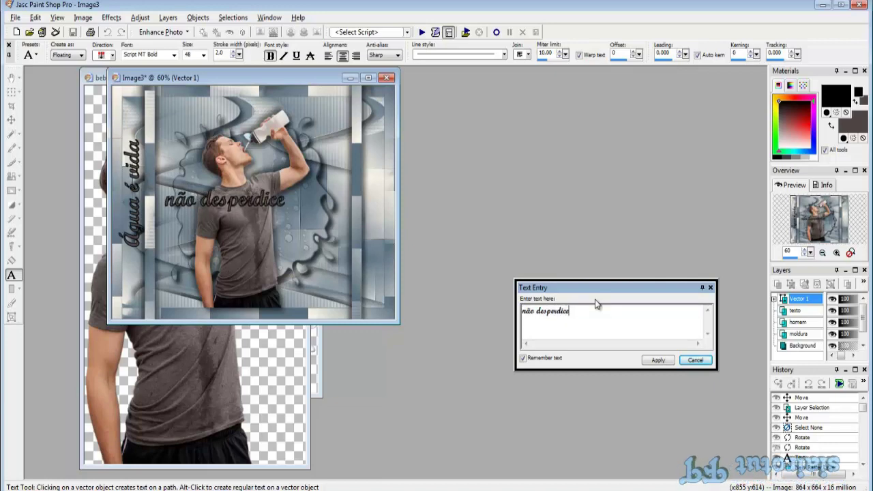
pyautogui.write('!')
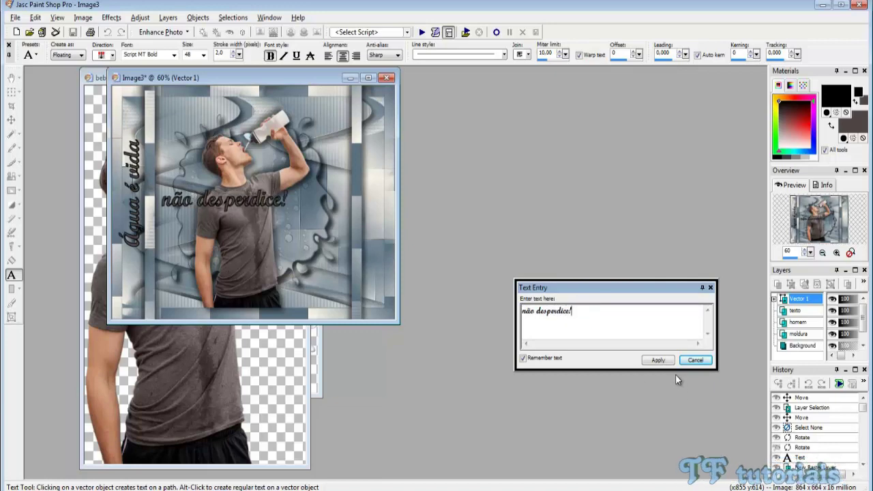
pyautogui.click(654, 360)
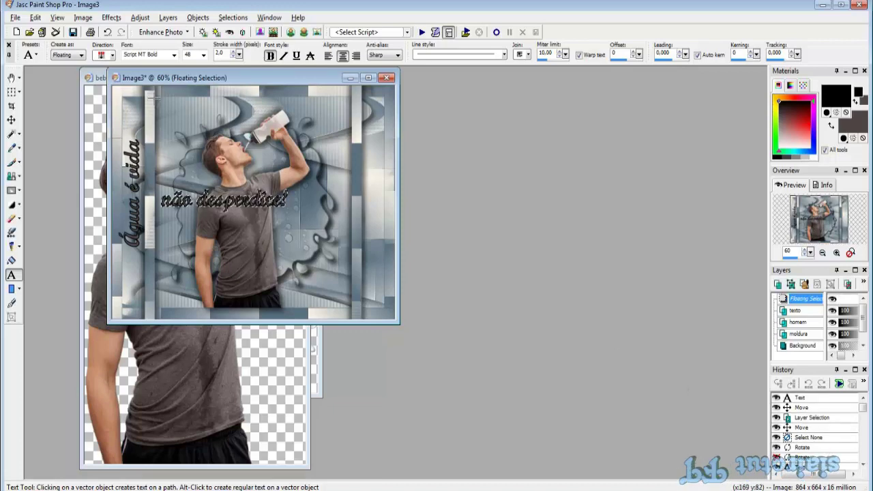
pyautogui.click(84, 18)
pyautogui.moveTo(130, 56)
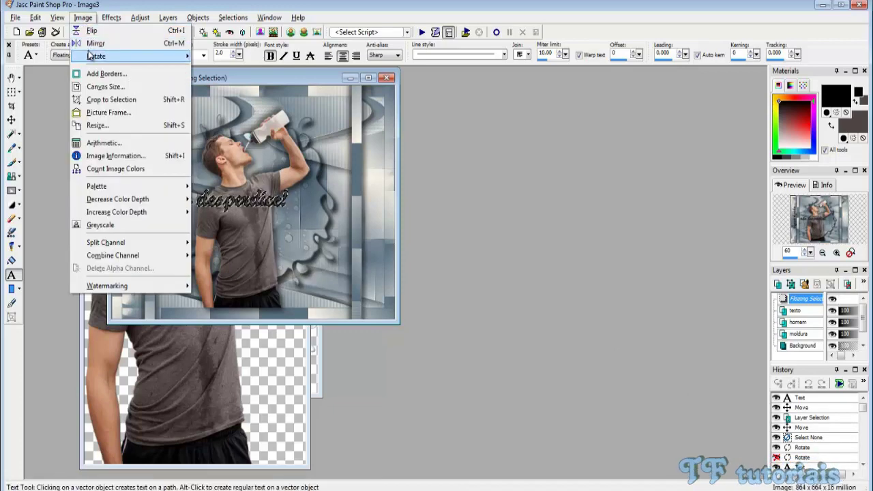
pyautogui.click(222, 56)
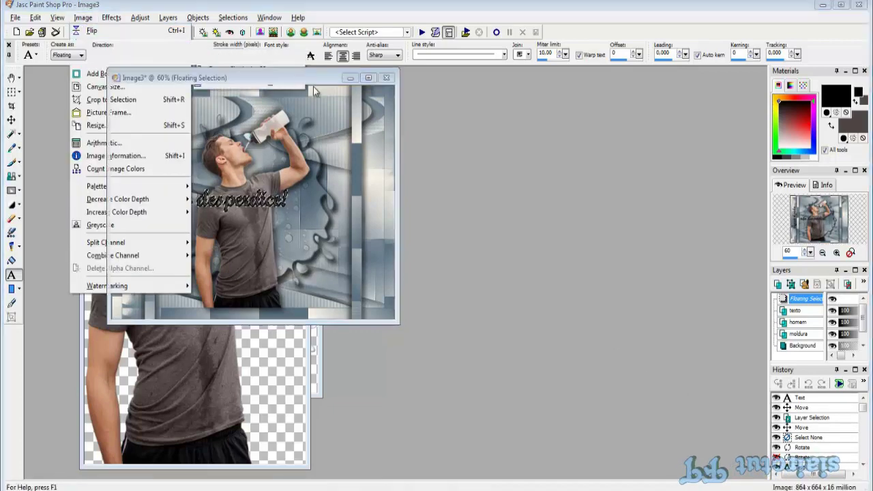
pyautogui.click(326, 238)
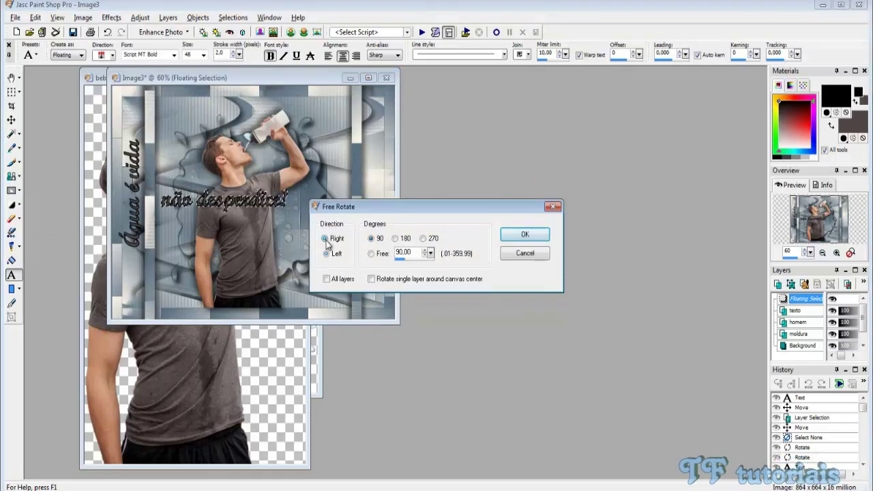
pyautogui.click(525, 235)
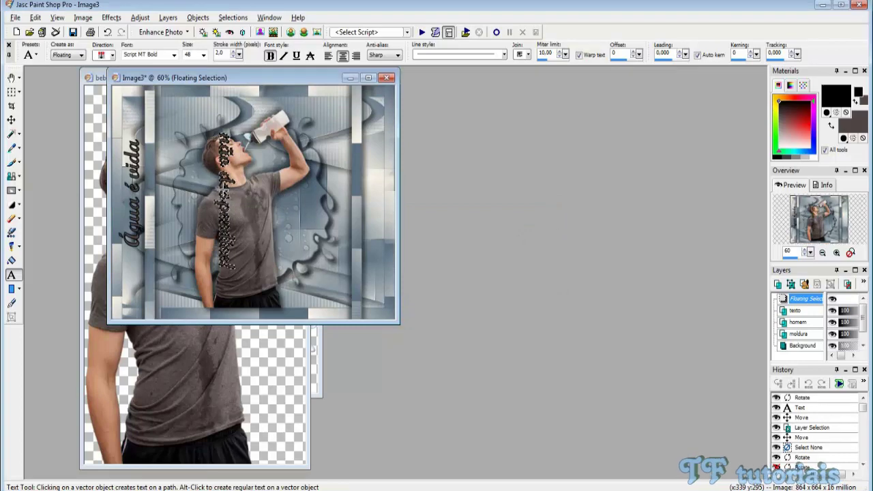
# Position the vertical caption along the right border and drop it onto the texto layer
pyautogui.moveTo(225, 184); pyautogui.dragTo(368, 185)
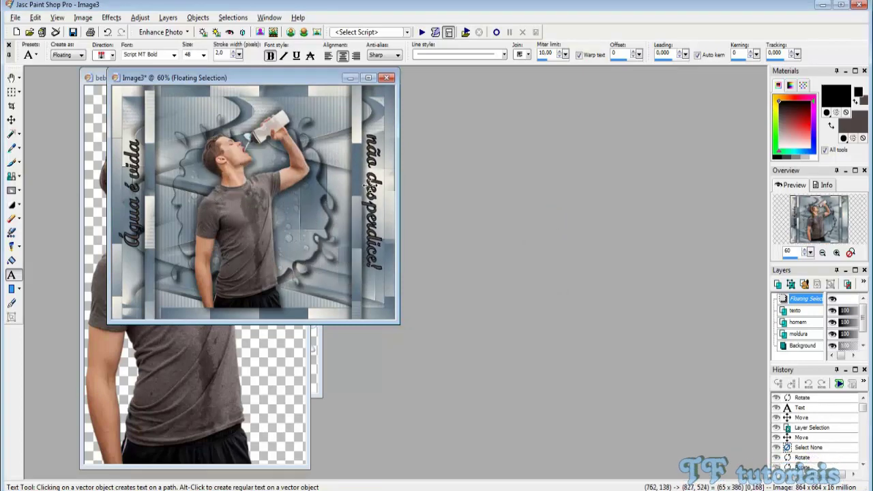
pyautogui.moveTo(366, 185); pyautogui.dragTo(369, 171)
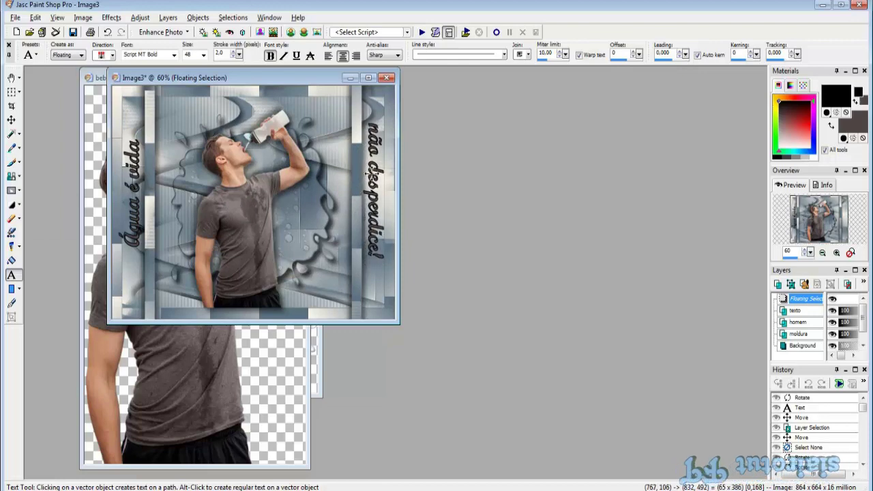
pyautogui.moveTo(369, 175); pyautogui.dragTo(368, 174)
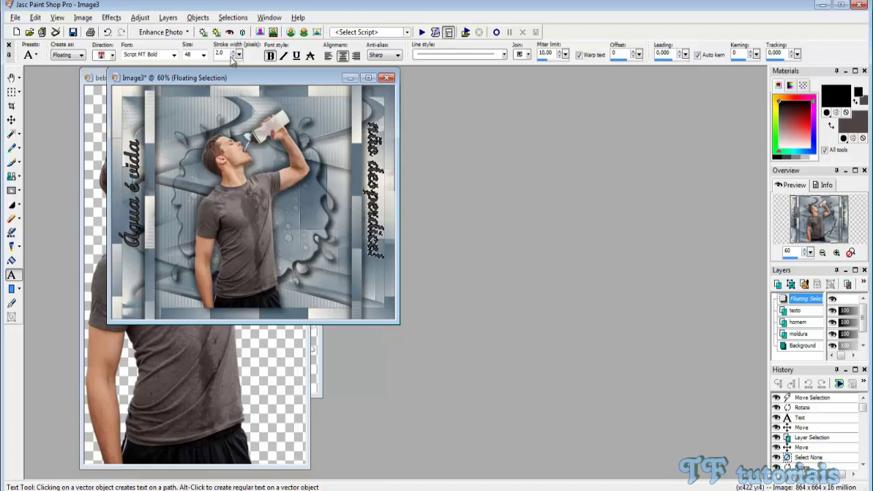
pyautogui.click(224, 21)
pyautogui.click(240, 43)
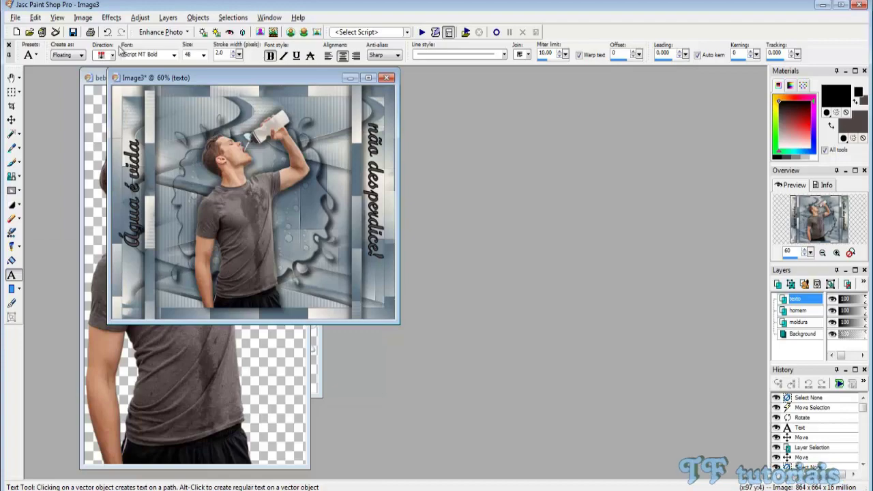
# Give the captions a black drop shadow: vertical 3, horizontal 3, opacity 10, blur 20
pyautogui.click(112, 18)
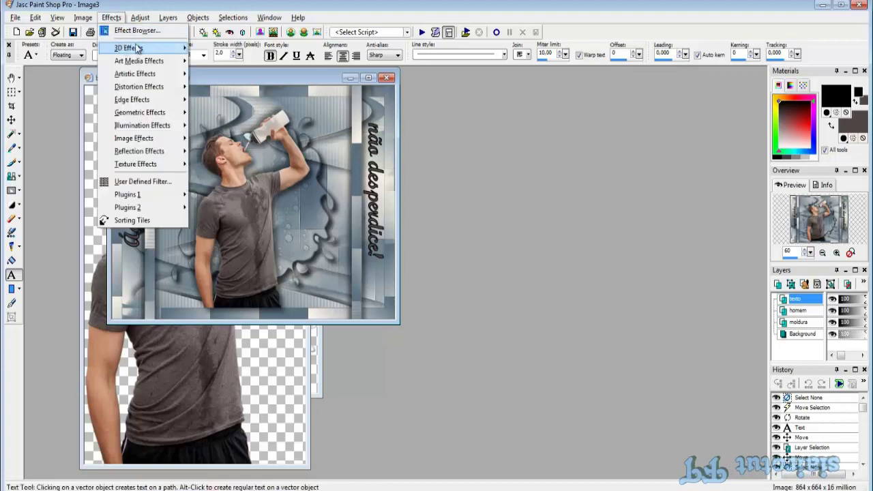
pyautogui.moveTo(128, 47)
pyautogui.click(234, 86)
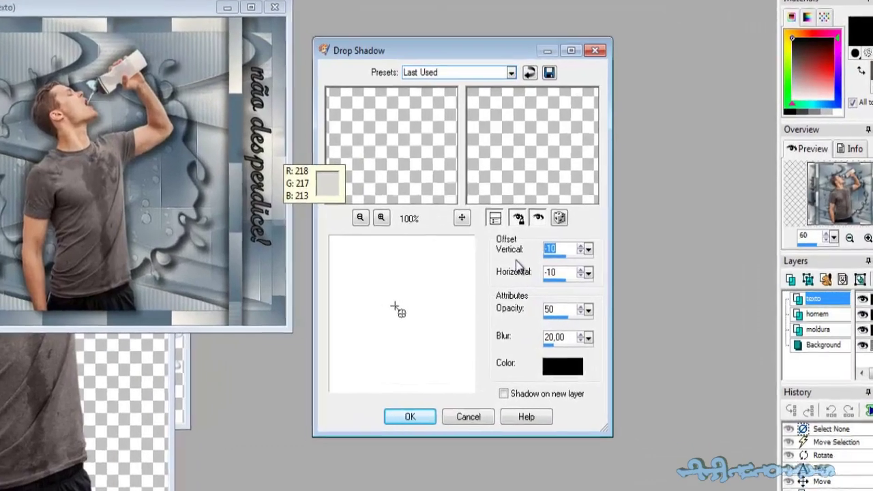
pyautogui.write('3')
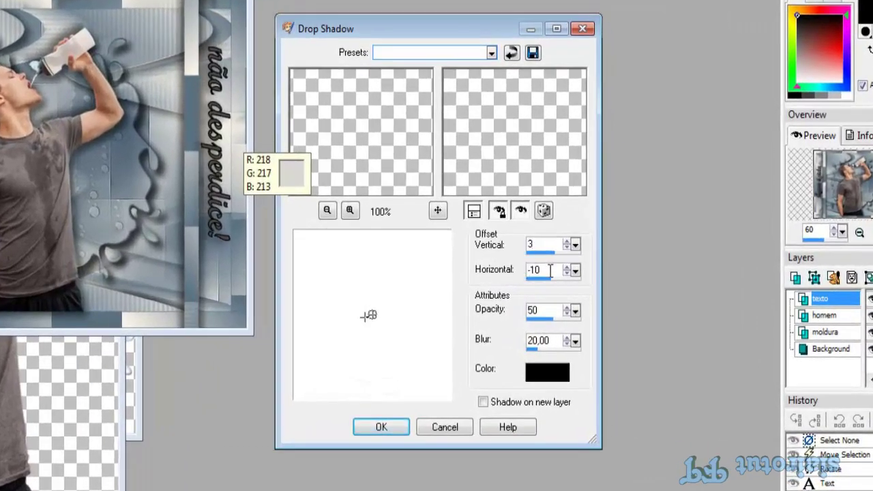
pyautogui.doubleClick(525, 272)
pyautogui.write('3')
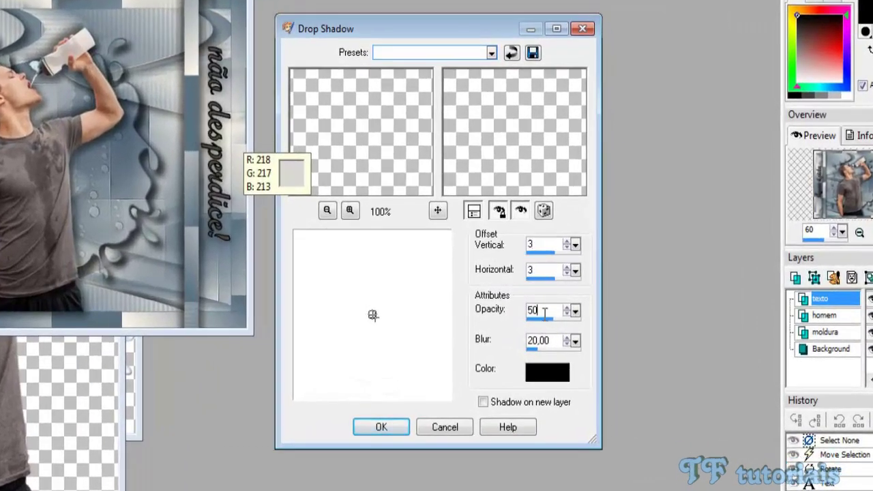
pyautogui.write('10')
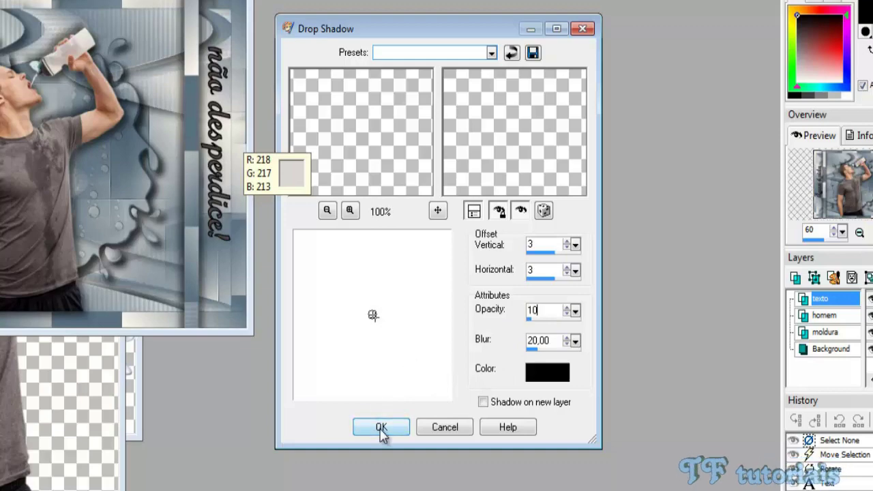
pyautogui.click(381, 428)
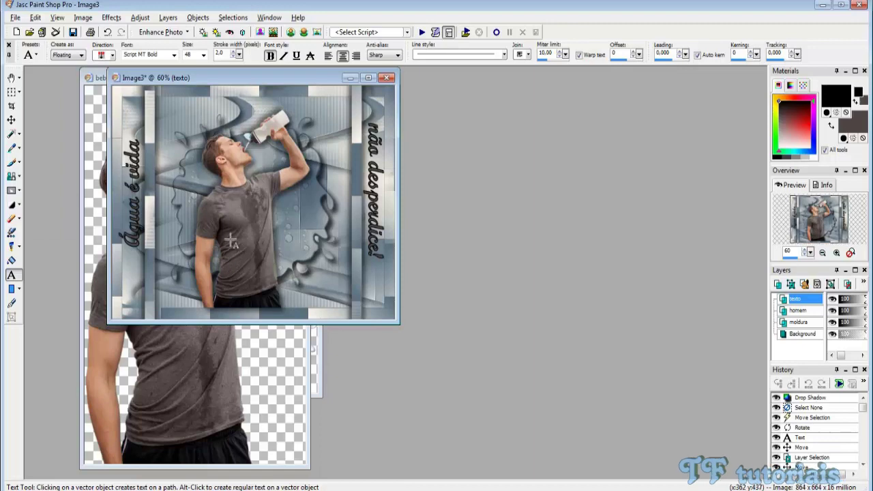
# Create a new raster layer named assinatura
pyautogui.click(168, 17)
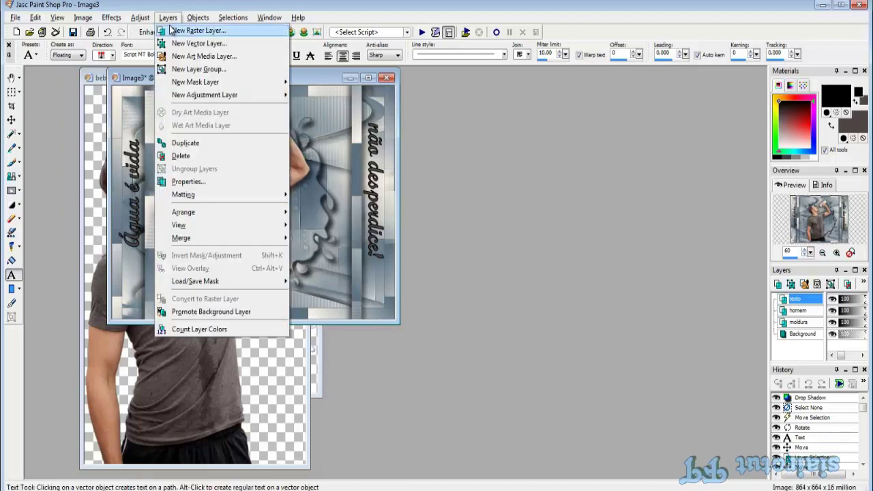
pyautogui.click(172, 30)
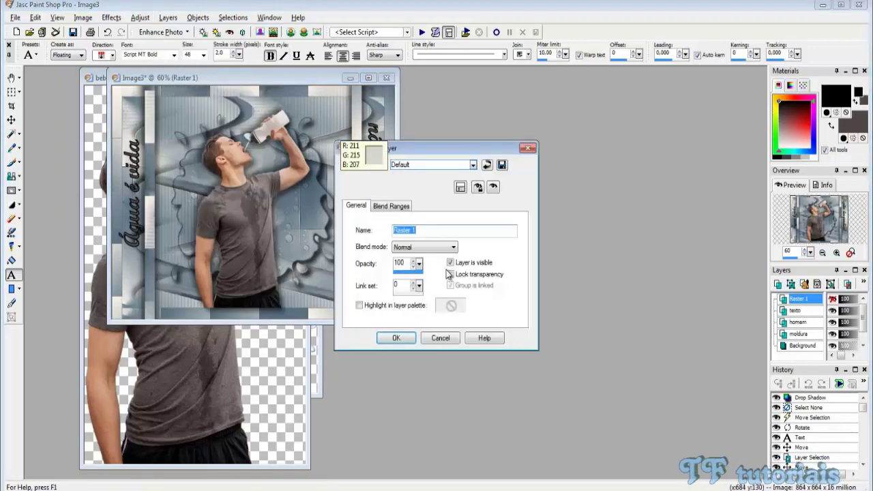
pyautogui.write('atura')
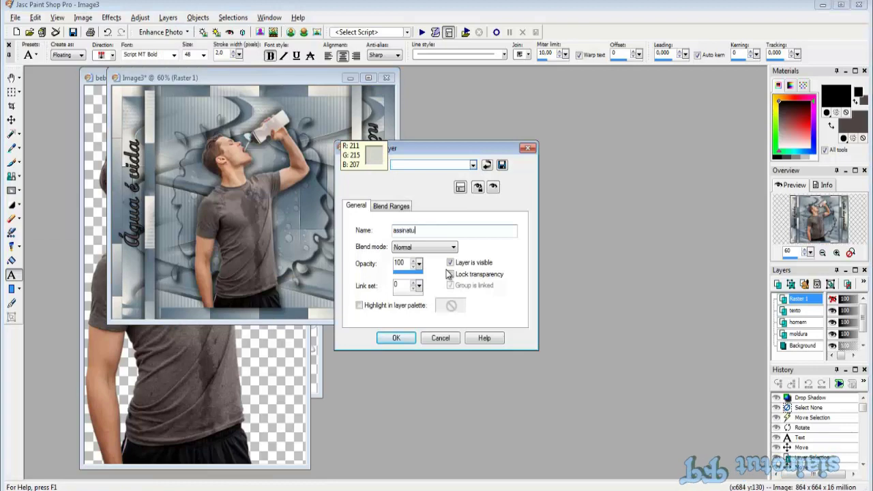
pyautogui.press('Return')
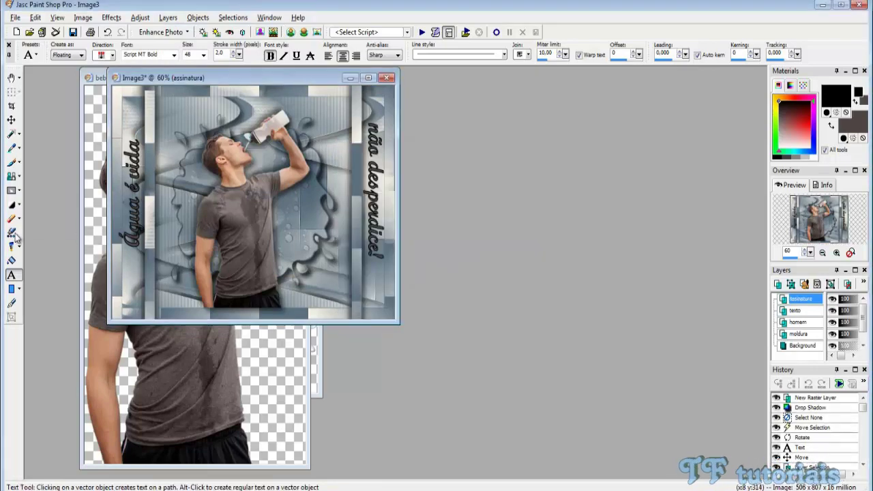
# Stamp the assinatura signature picture tube near the bottom of the frame
pyautogui.click(12, 233)
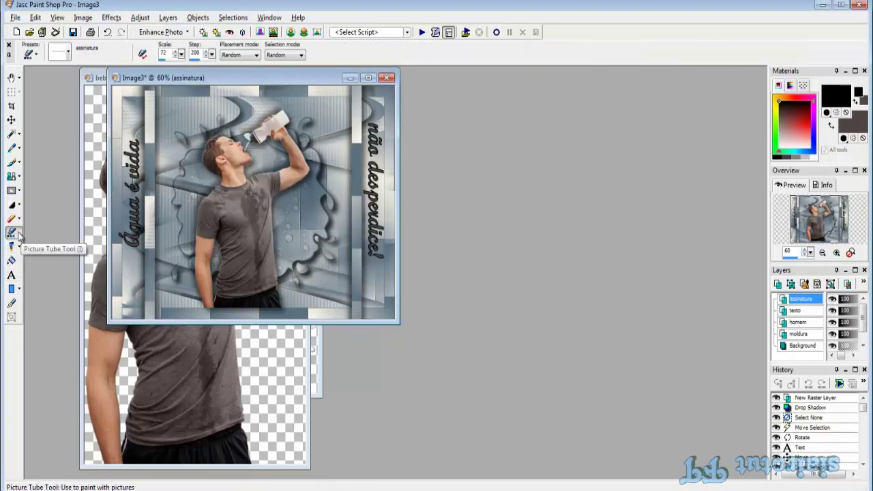
pyautogui.click(68, 59)
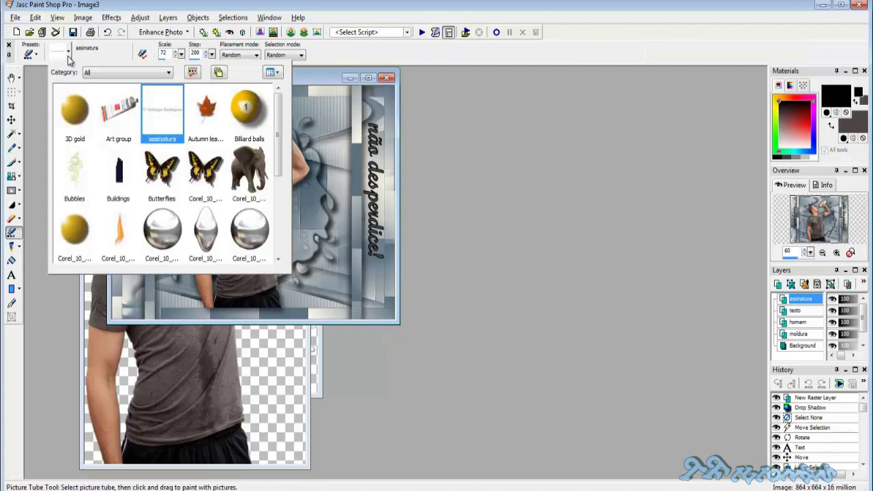
pyautogui.click(170, 125)
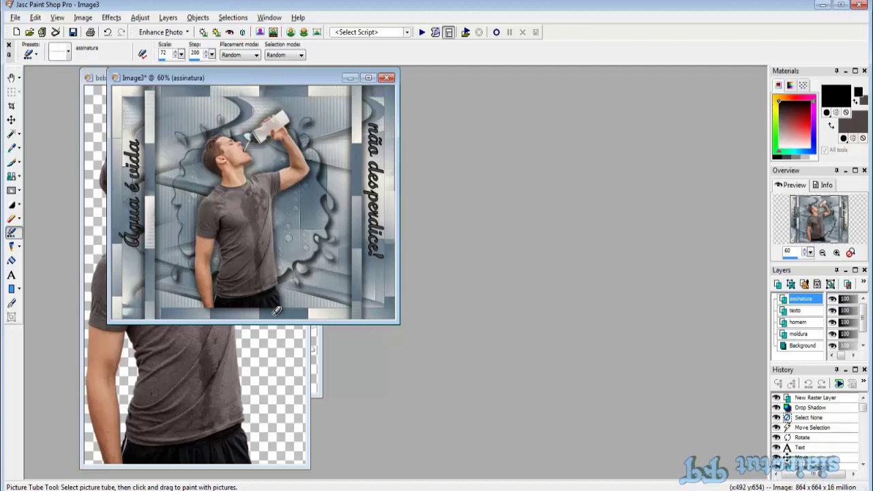
pyautogui.click(276, 311)
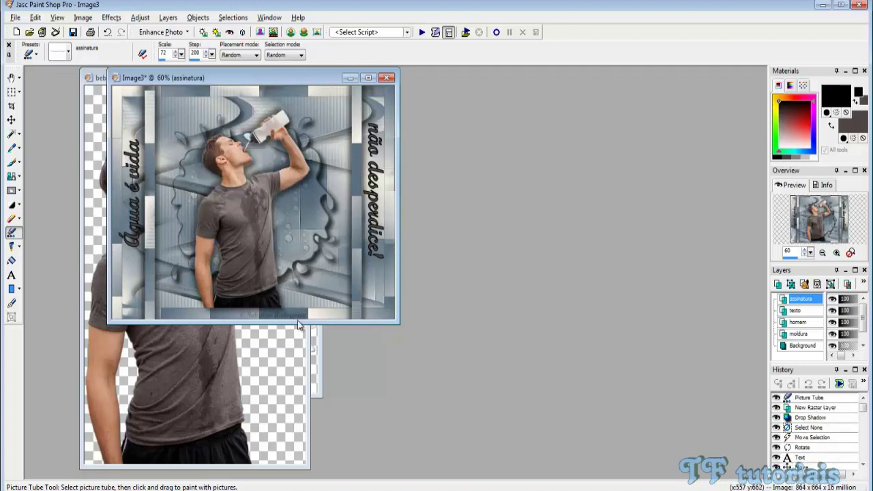
# Move the copyright signature to sit centred on the frame's bottom strip beneath the man
pyautogui.scroll(2, 286, 341)
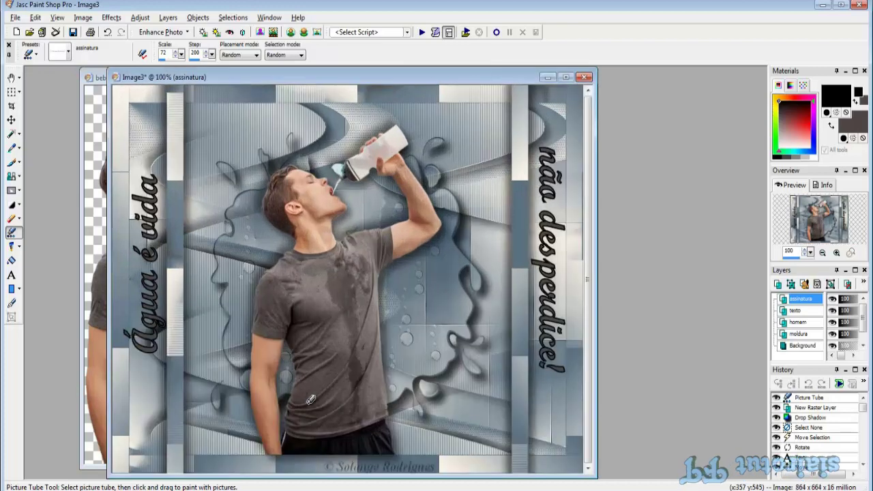
pyautogui.scroll(-1, 287, 358)
pyautogui.click(12, 120)
pyautogui.scroll(1, 264, 275)
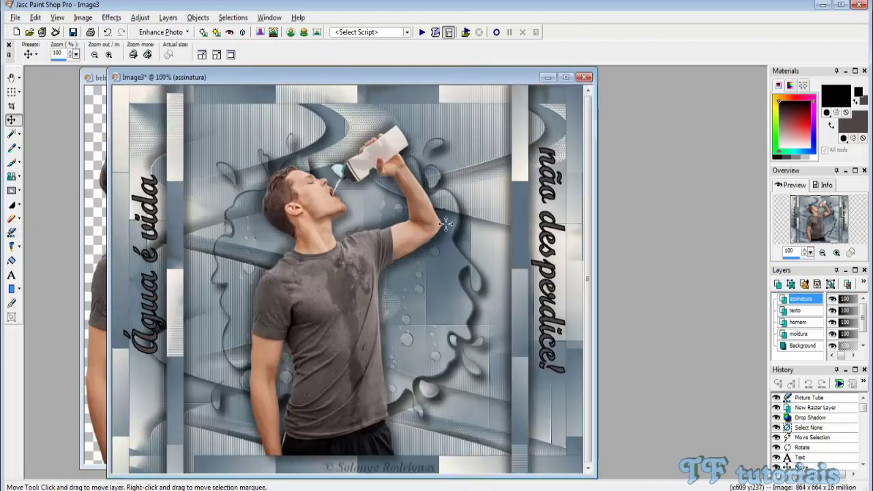
pyautogui.scroll(1, 591, 169)
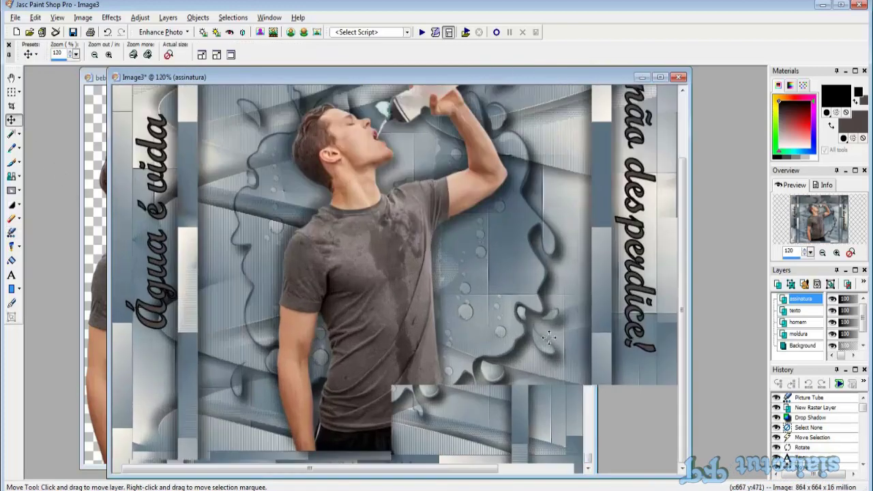
pyautogui.scroll(1, 546, 307)
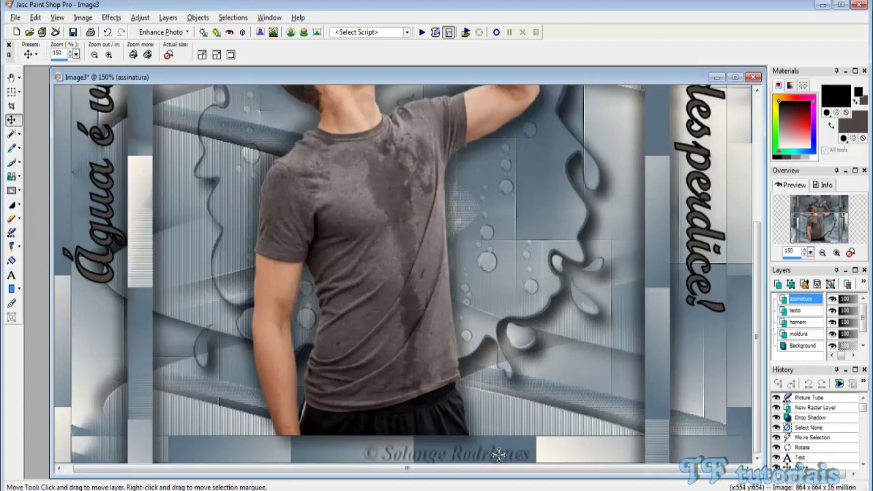
pyautogui.click(499, 456)
pyautogui.click(439, 251)
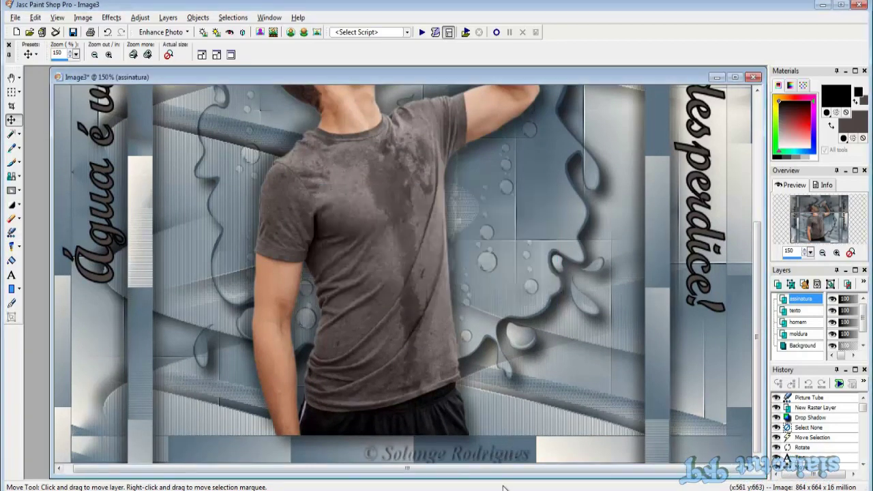
pyautogui.moveTo(509, 457); pyautogui.dragTo(492, 448)
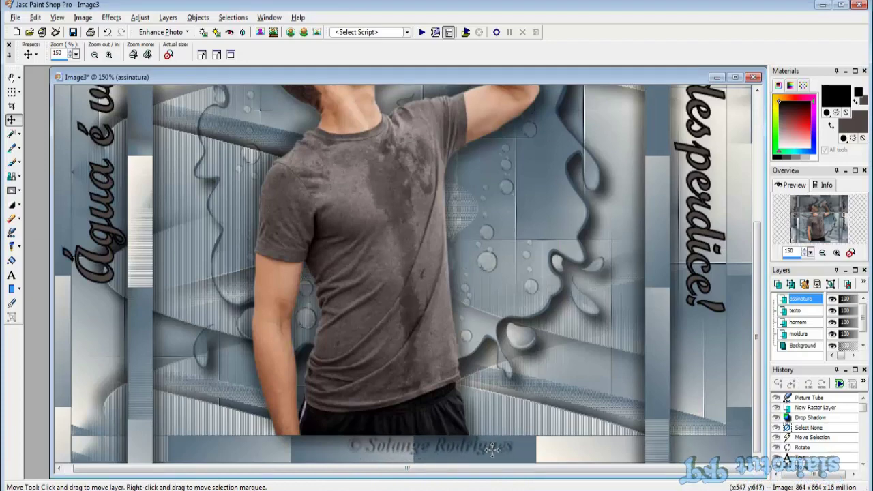
pyautogui.moveTo(491, 448); pyautogui.dragTo(481, 452)
pyautogui.scroll(-1, 368, 269)
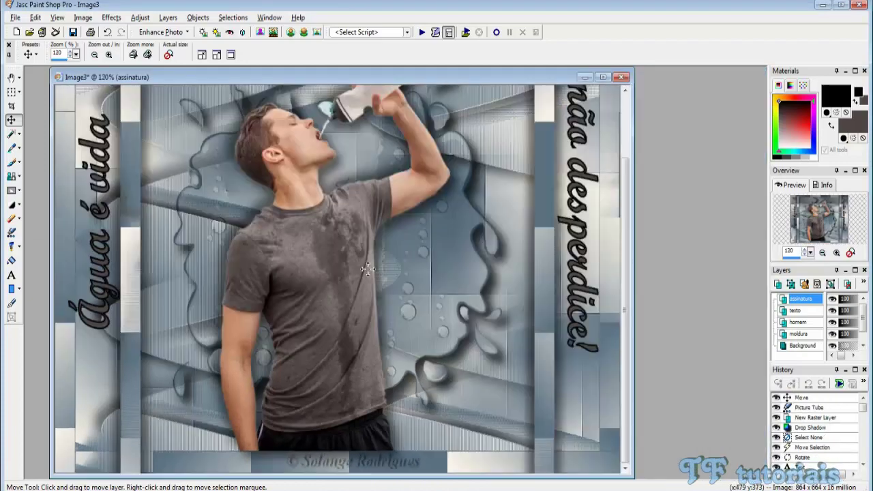
pyautogui.scroll(-2, 356, 270)
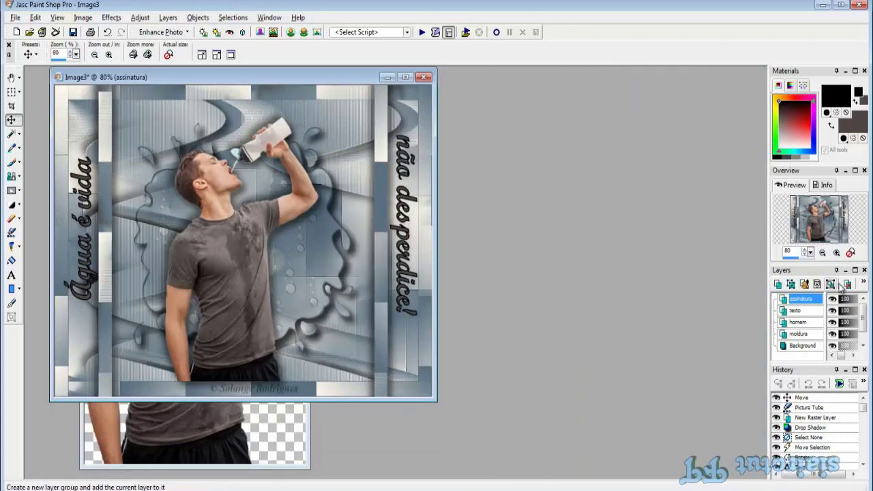
# Make the homem layer active and pick the point-to-point Freehand Selection tool, zoomed in
pyautogui.click(801, 322)
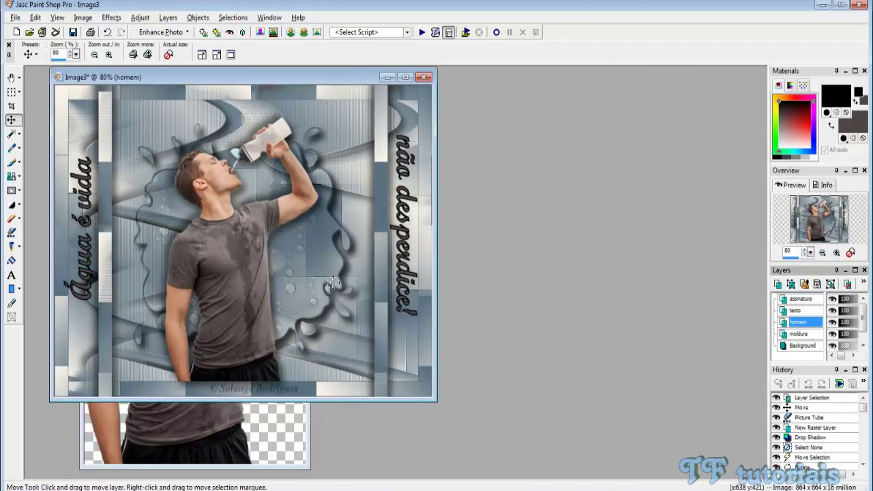
pyautogui.click(19, 135)
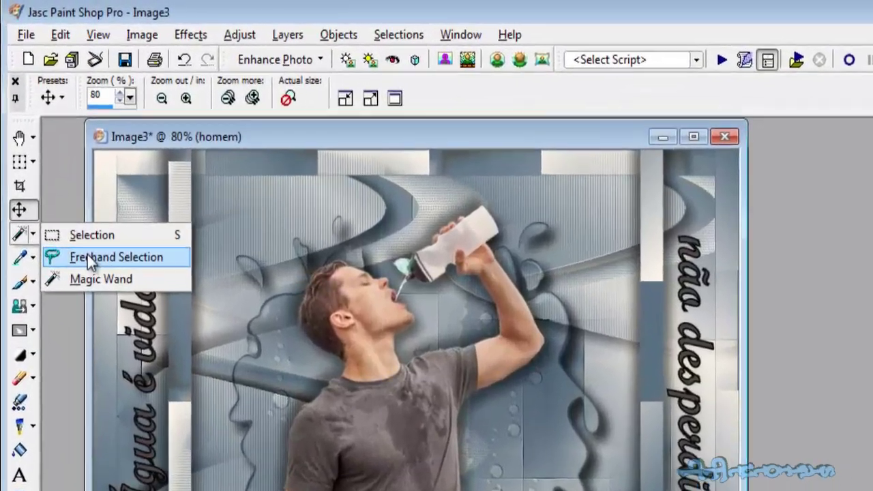
pyautogui.click(39, 148)
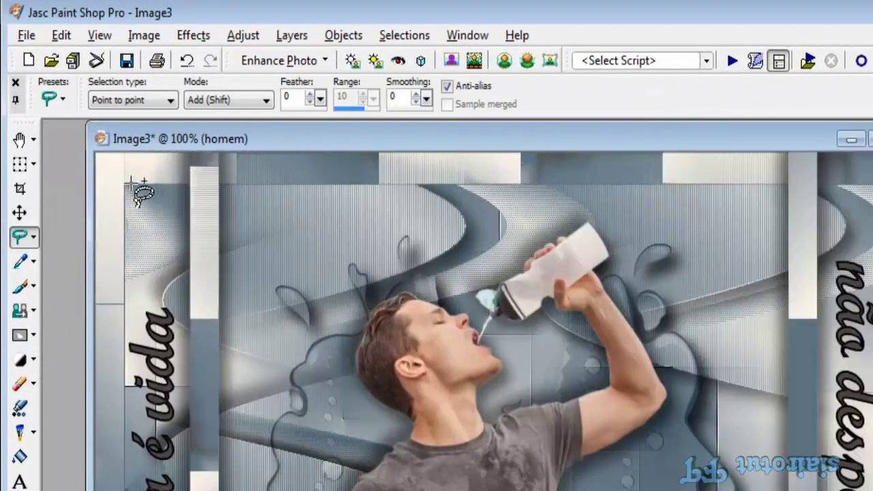
pyautogui.scroll(1, 130, 181)
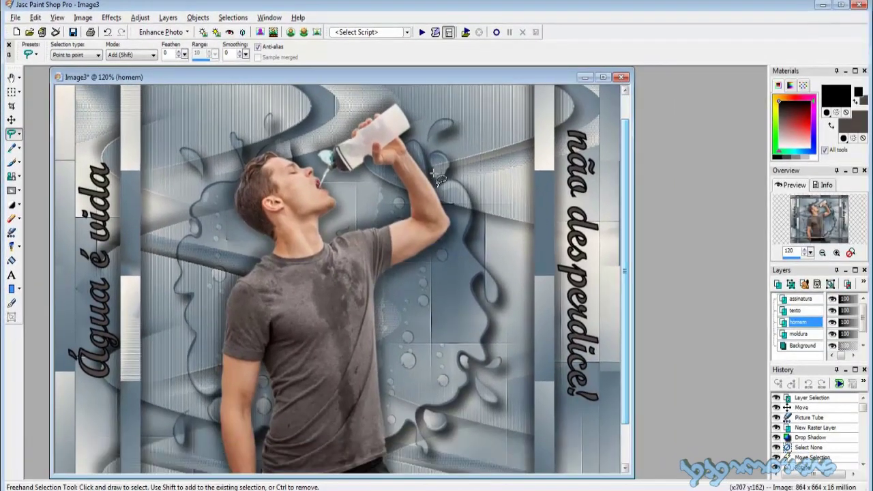
pyautogui.scroll(2, 436, 176)
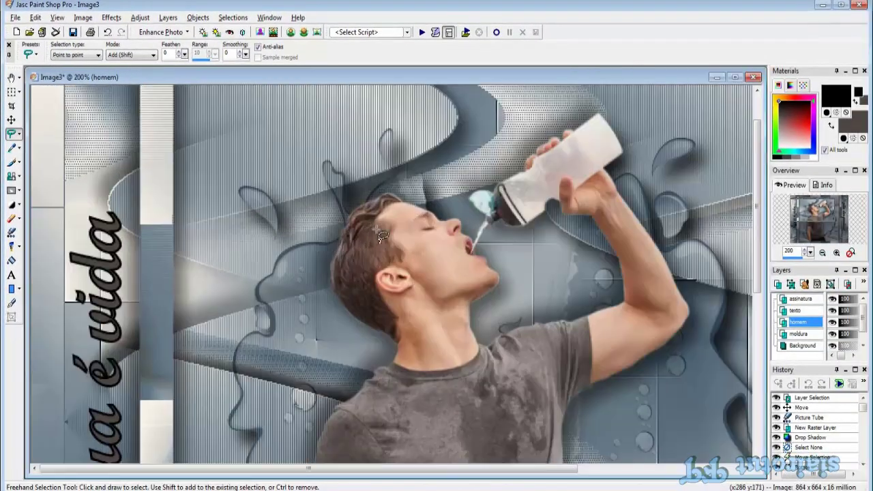
pyautogui.scroll(1, 511, 268)
pyautogui.scroll(1, 430, 249)
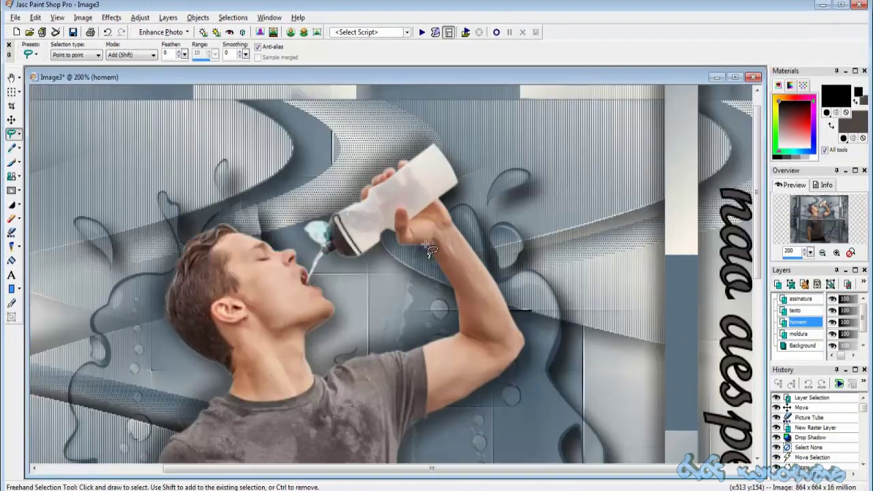
# Outline one side of the water stream from the bottle spout down the neck and shirt to the waistband
pyautogui.click(326, 253)
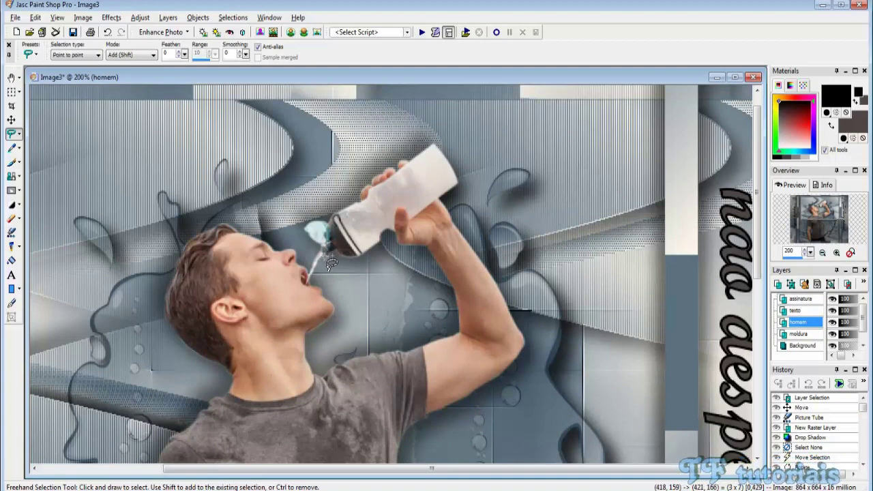
pyautogui.click(324, 258)
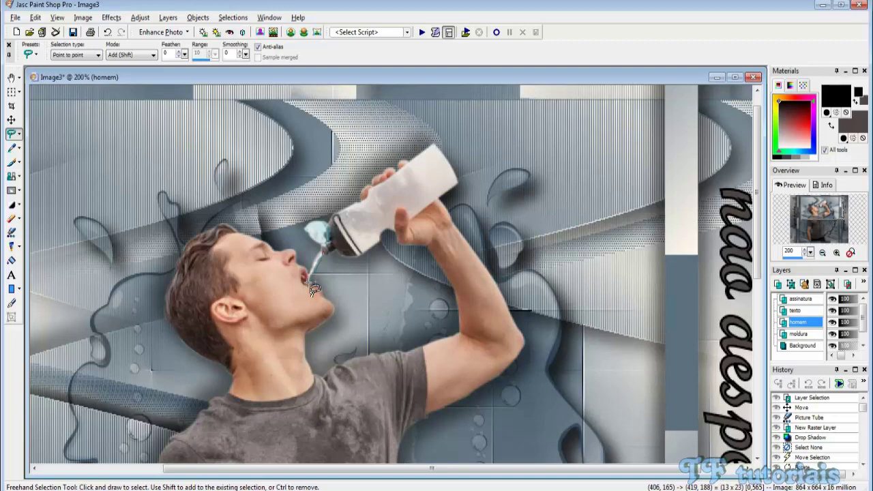
pyautogui.click(311, 287)
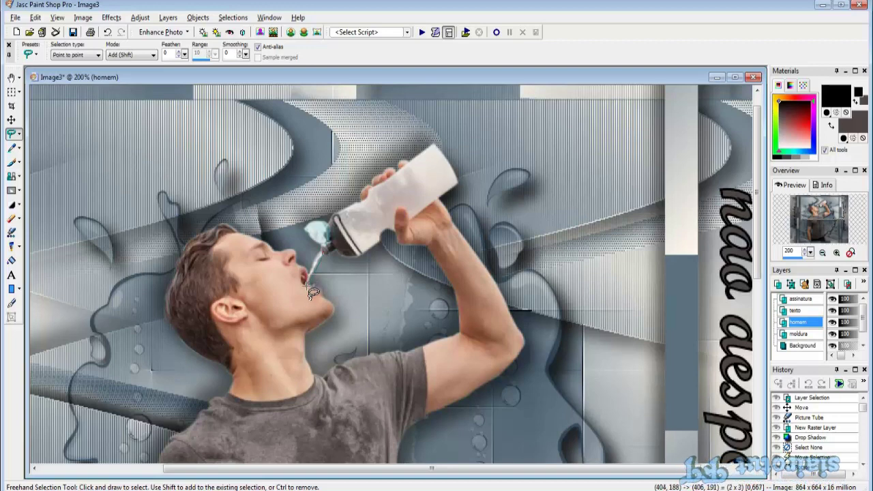
pyautogui.click(310, 292)
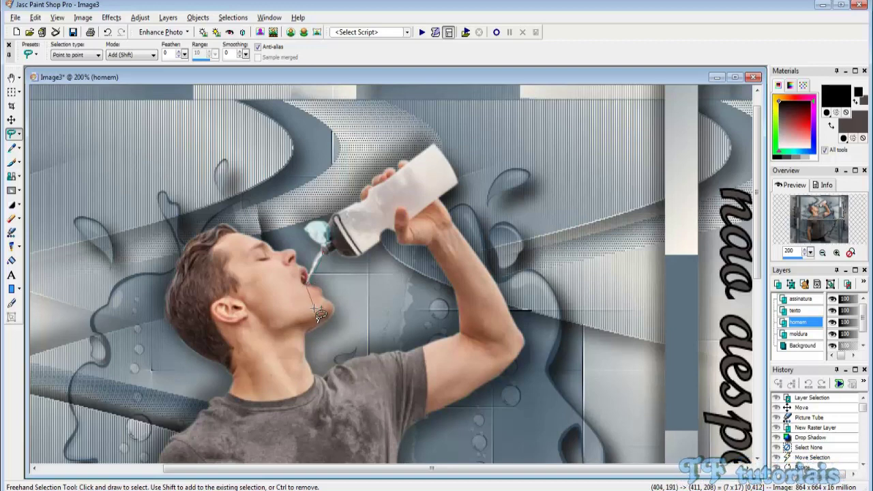
pyautogui.click(315, 321)
pyautogui.click(308, 381)
pyautogui.click(330, 404)
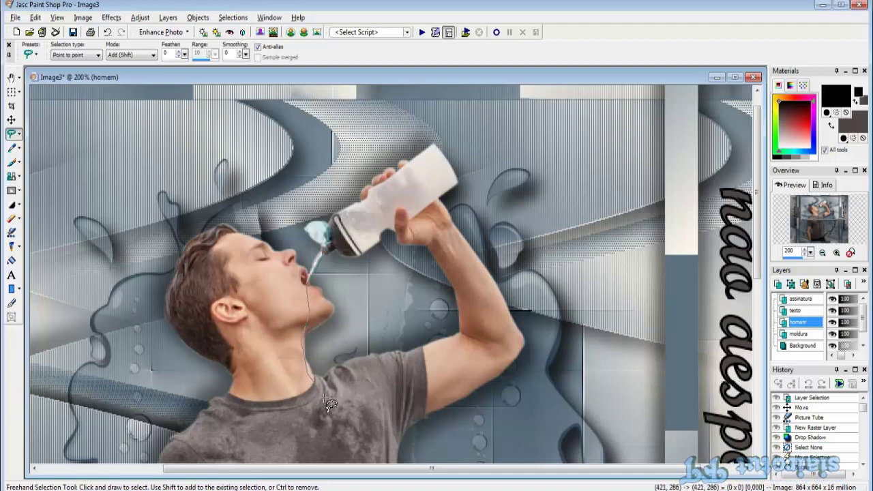
pyautogui.scroll(-3, 348, 436)
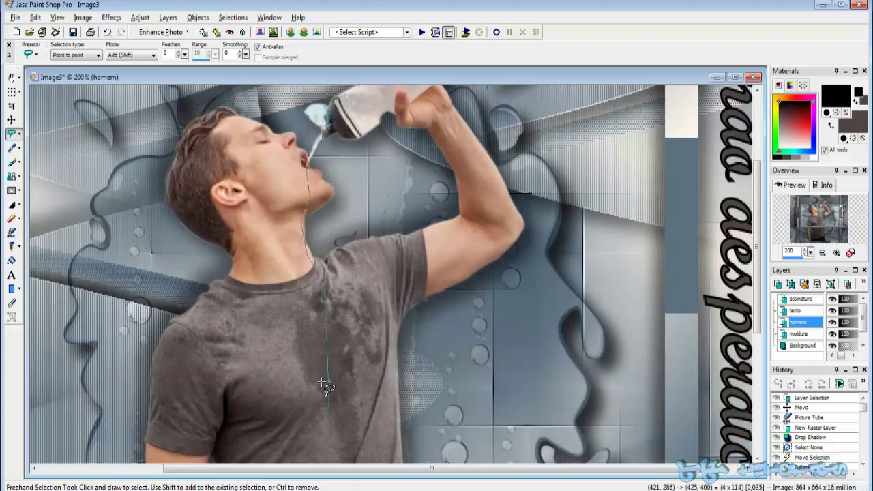
pyautogui.click(334, 293)
pyautogui.click(387, 307)
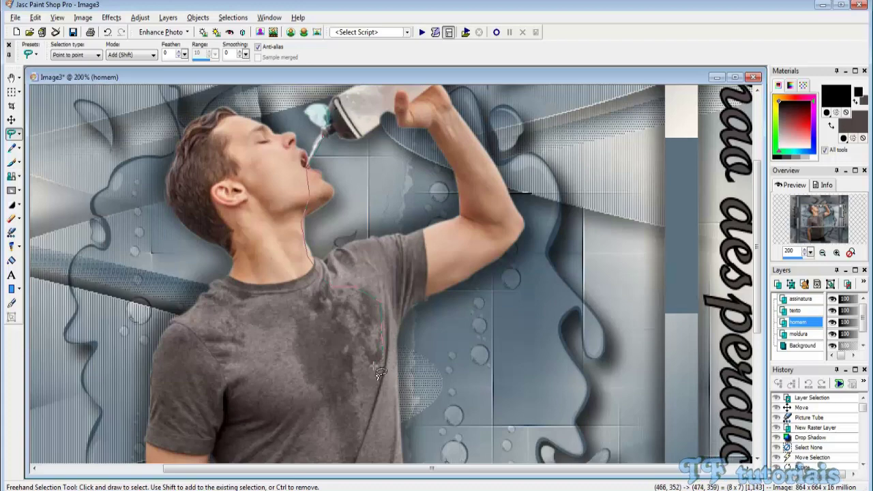
pyautogui.click(350, 347)
pyautogui.click(354, 368)
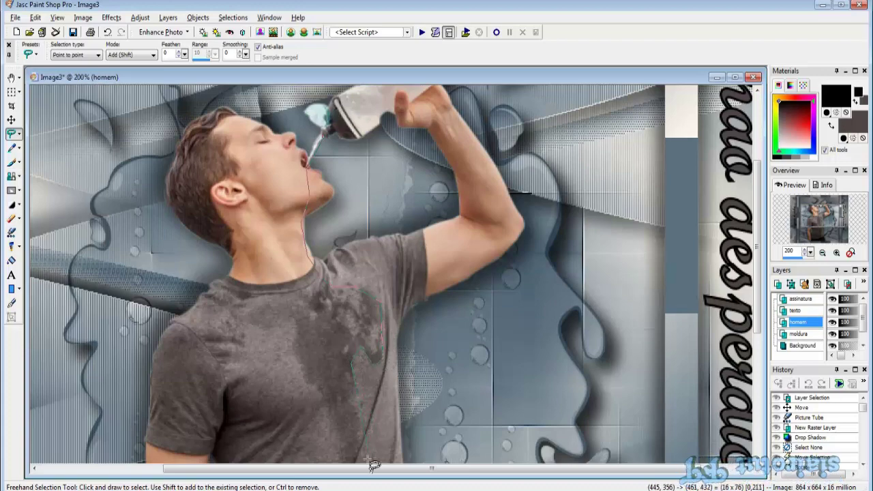
pyautogui.scroll(-5, 354, 368)
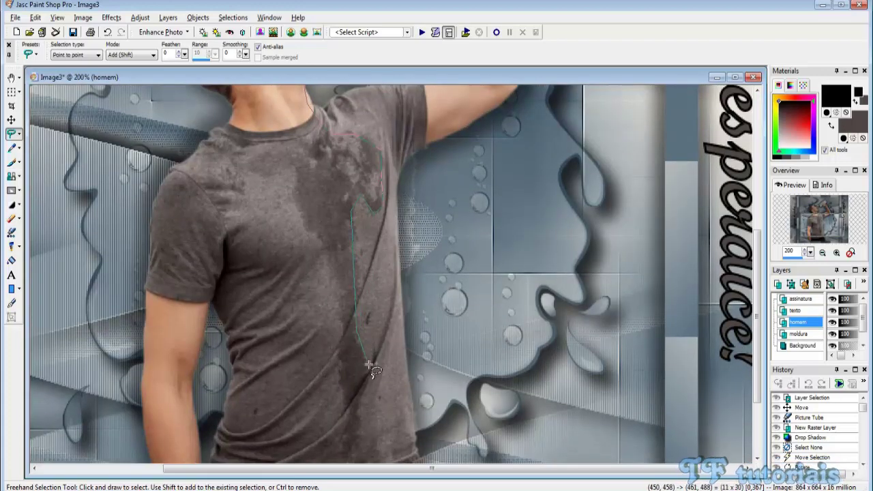
pyautogui.click(367, 370)
pyautogui.click(361, 408)
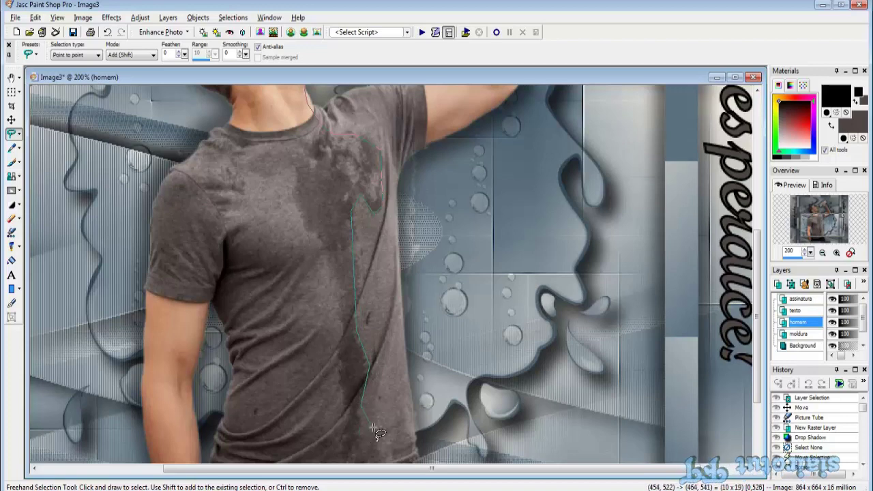
pyautogui.scroll(-3, 361, 408)
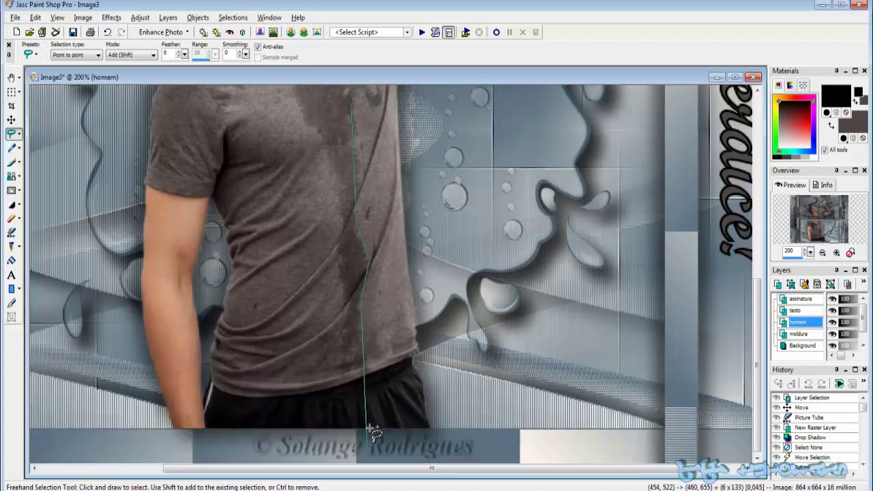
pyautogui.click(365, 374)
# Trace the stream's other side back up to the spout and close the selection
pyautogui.click(343, 377)
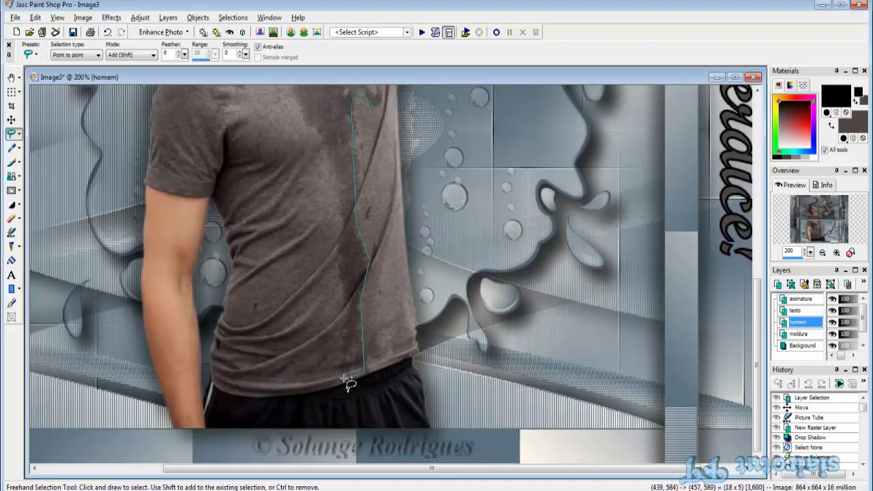
pyautogui.click(342, 225)
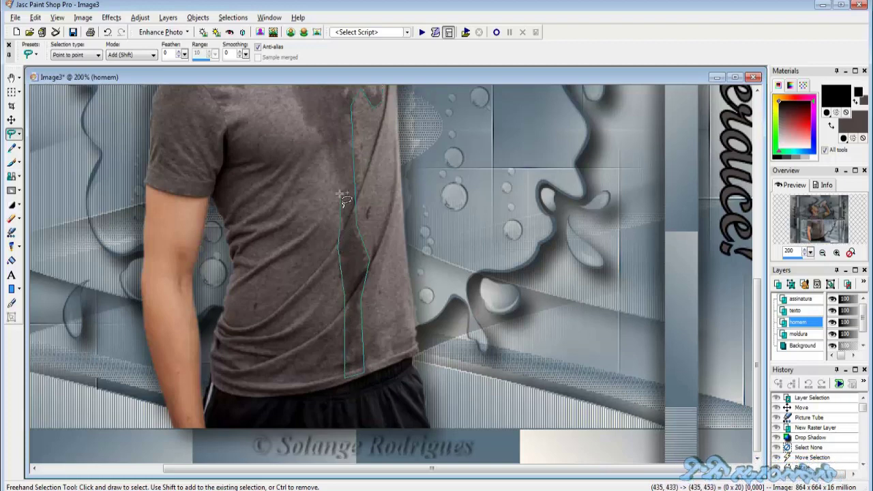
pyautogui.click(321, 129)
pyautogui.scroll(5, 300, 341)
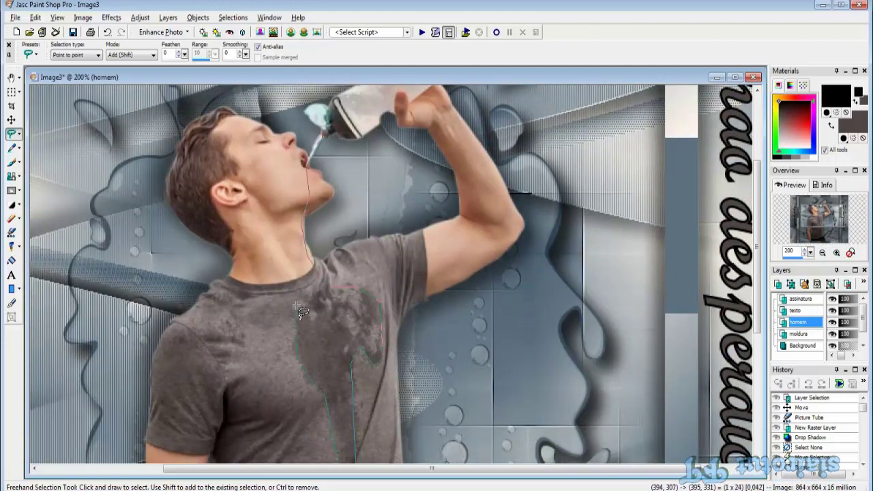
pyautogui.click(299, 307)
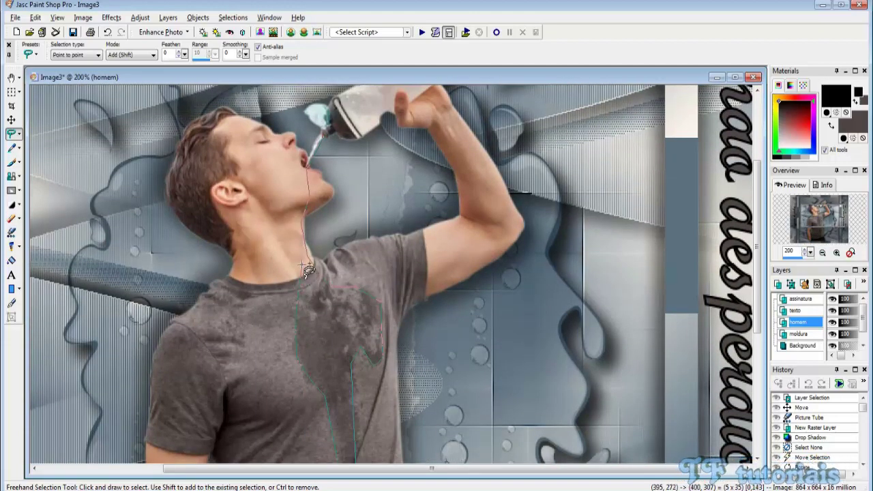
pyautogui.click(305, 270)
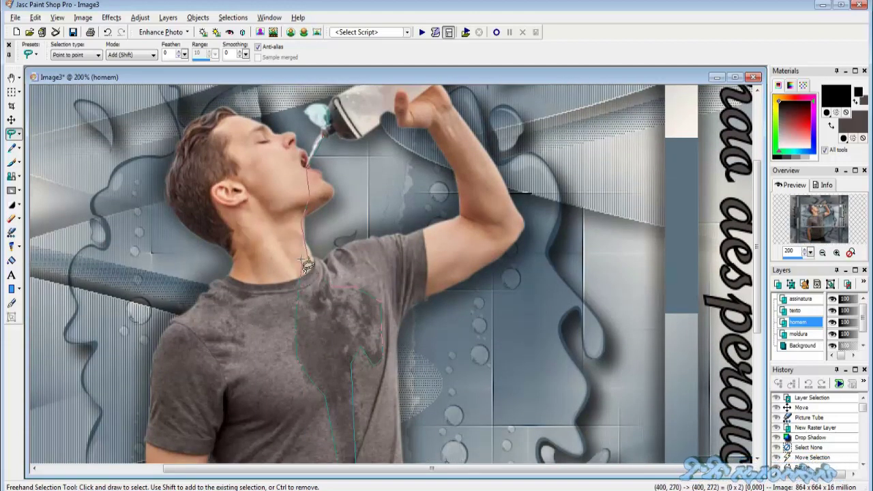
pyautogui.click(308, 189)
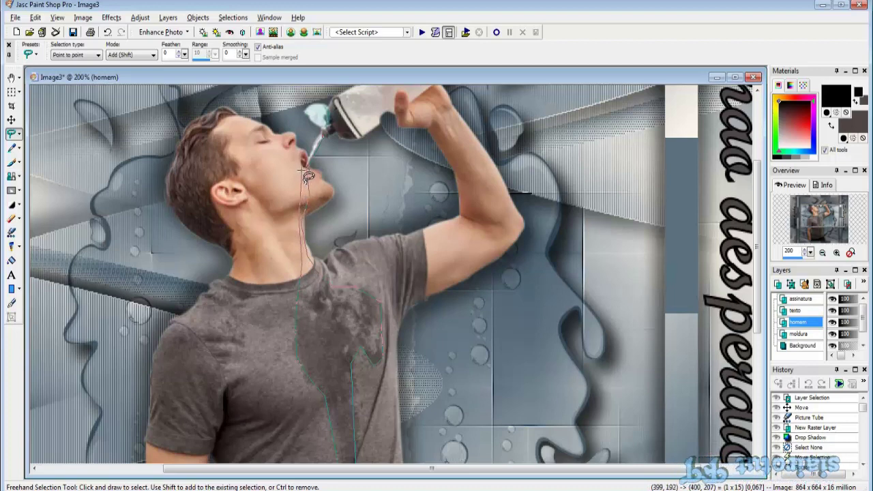
pyautogui.click(315, 169)
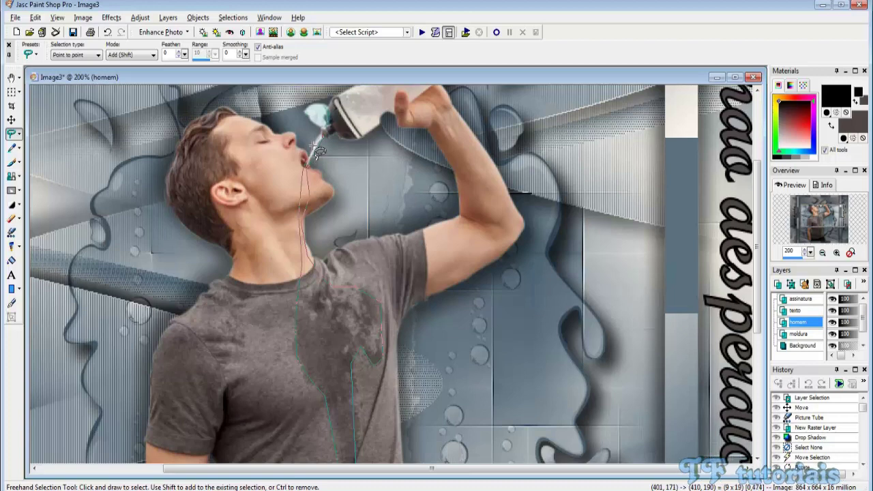
pyautogui.click(326, 148)
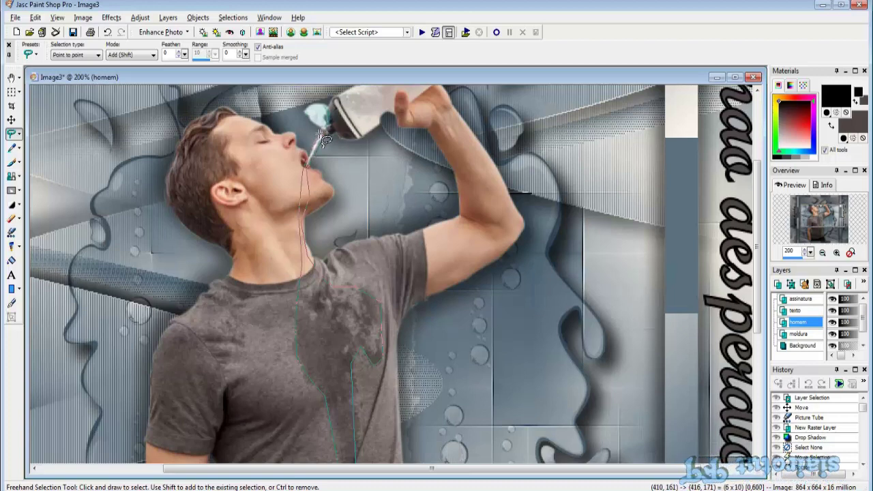
pyautogui.click(326, 140)
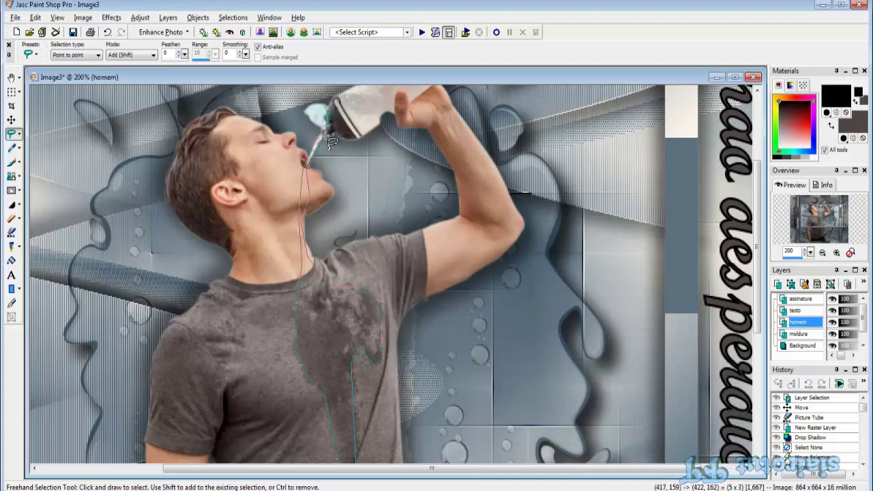
pyautogui.doubleClick(320, 147)
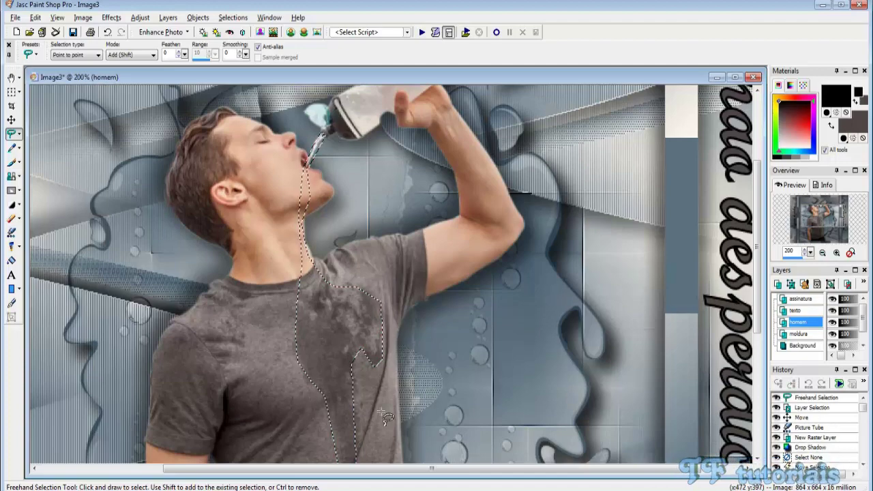
# Apply the Eye Candy Jiggle effect with the MDlessen-coolwater preset to the selected stream
pyautogui.scroll(-2, 324, 386)
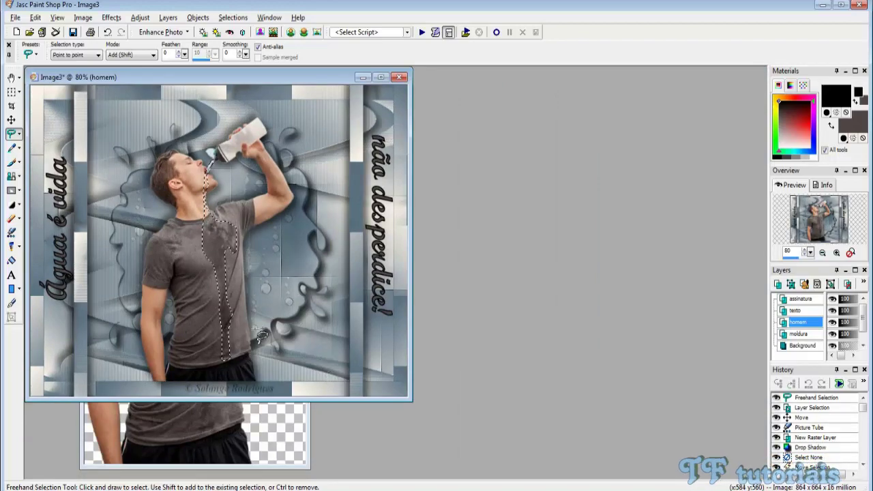
pyautogui.click(109, 18)
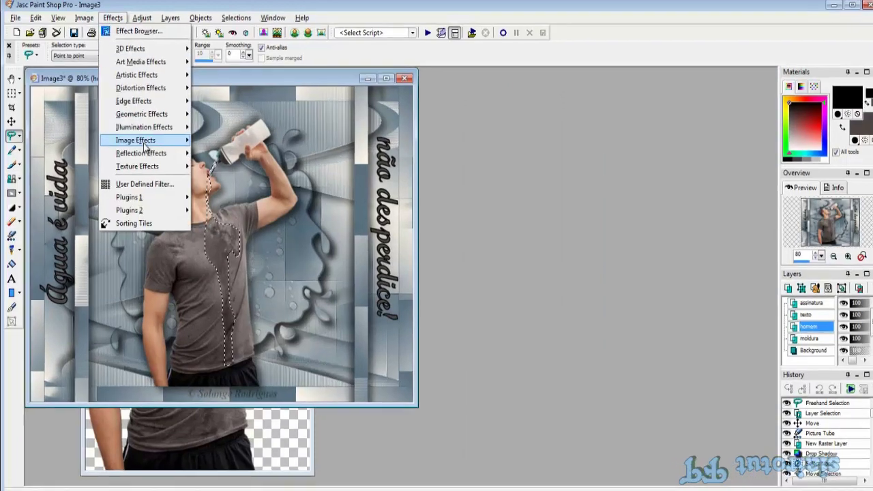
pyautogui.moveTo(179, 276)
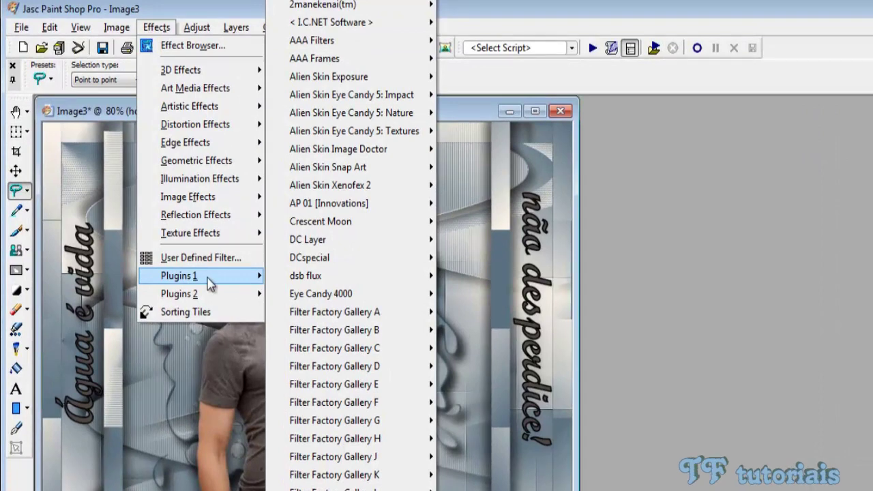
pyautogui.moveTo(321, 293)
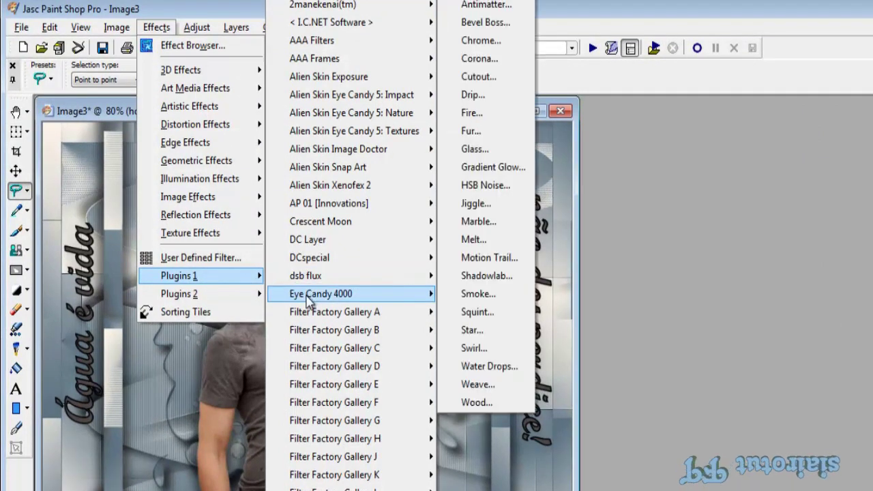
pyautogui.click(500, 207)
pyautogui.click(512, 240)
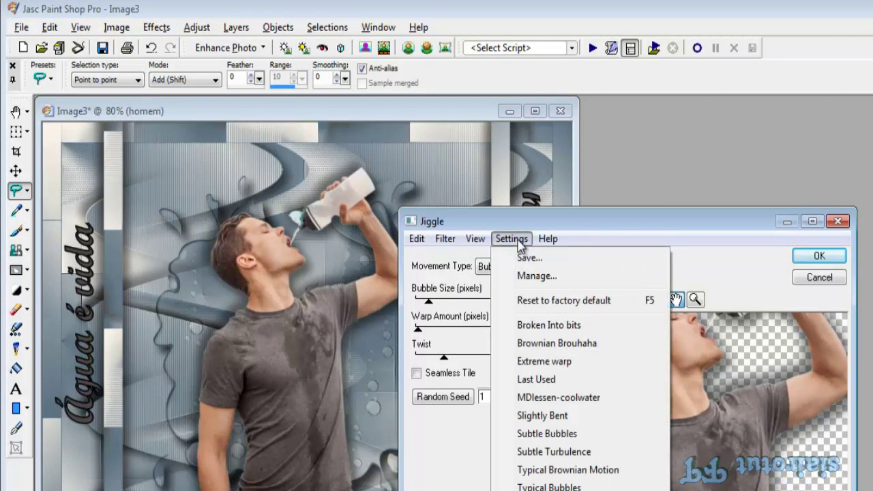
pyautogui.click(559, 397)
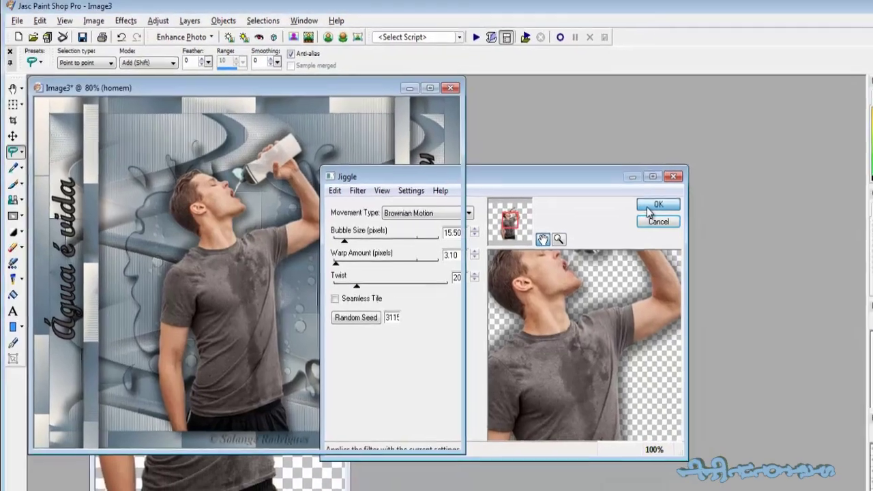
pyautogui.click(692, 227)
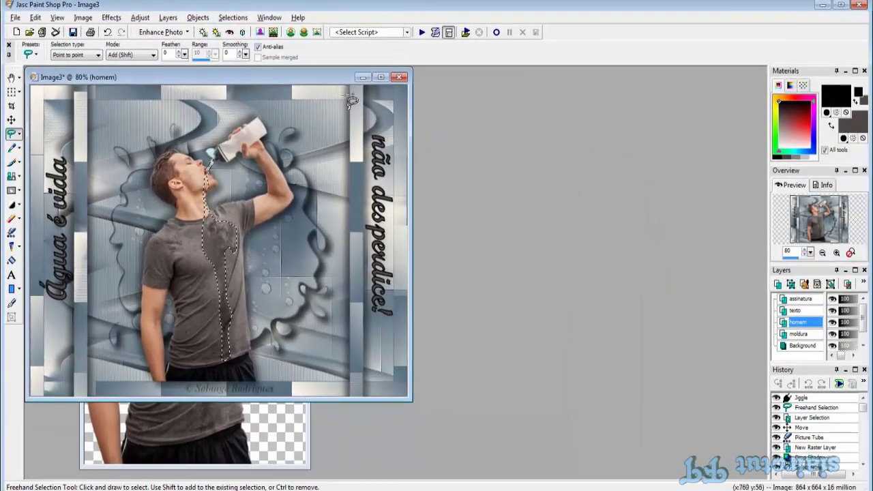
# Clear the selection, copy the merged image, and paste it as a new animation in Animation Shop
pyautogui.click(233, 17)
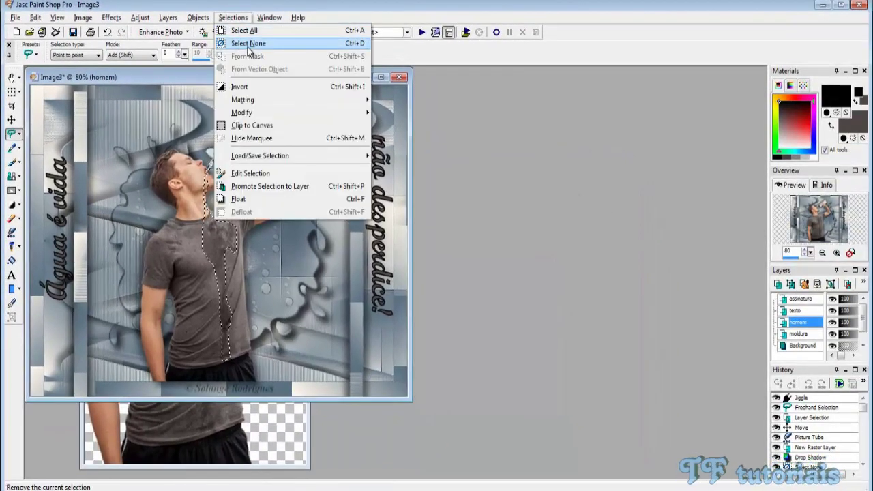
pyautogui.click(250, 41)
pyautogui.click(11, 77)
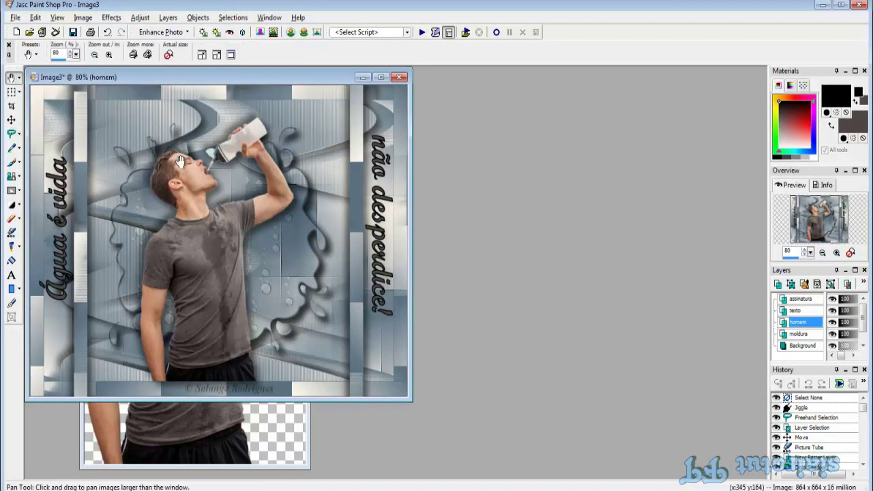
pyautogui.rightClick(181, 164)
pyautogui.click(213, 196)
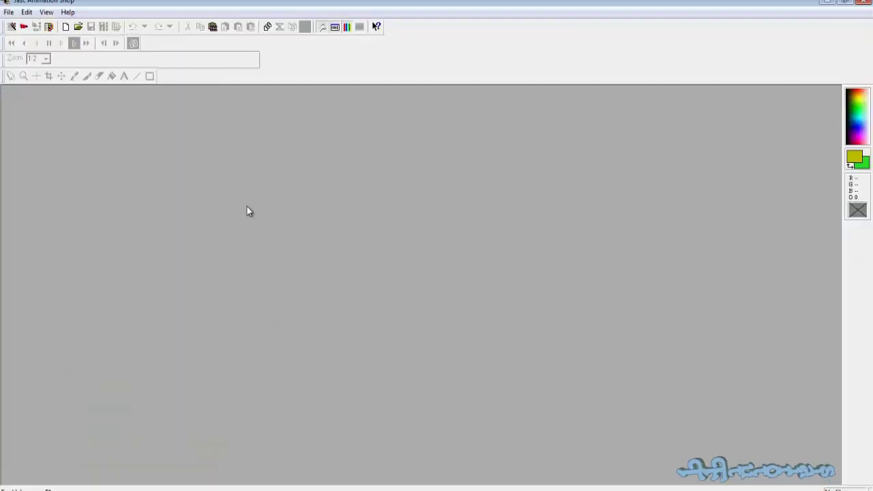
pyautogui.rightClick(247, 206)
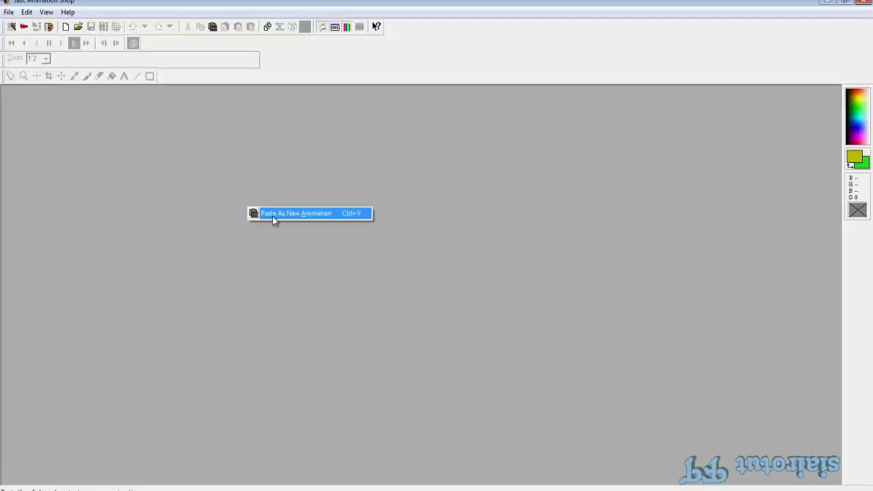
pyautogui.click(272, 213)
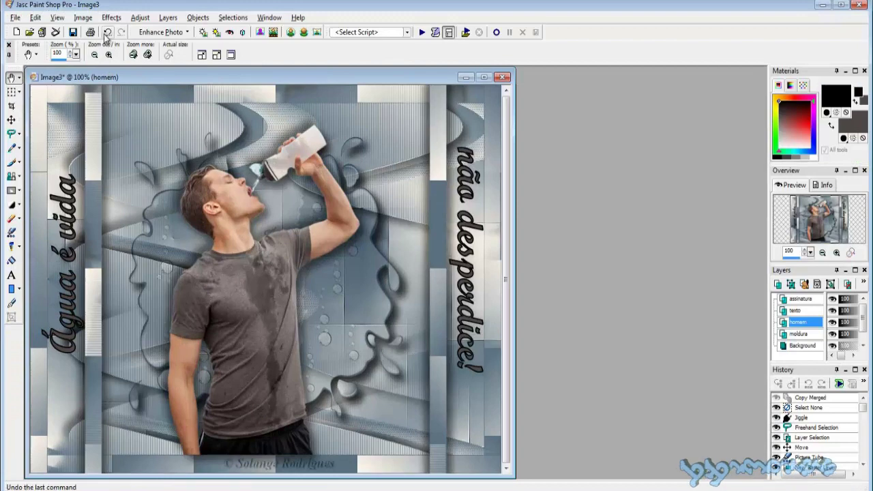
# Undo the jiggle and reapply it to the stream with new random seed 4036
pyautogui.click(107, 32)
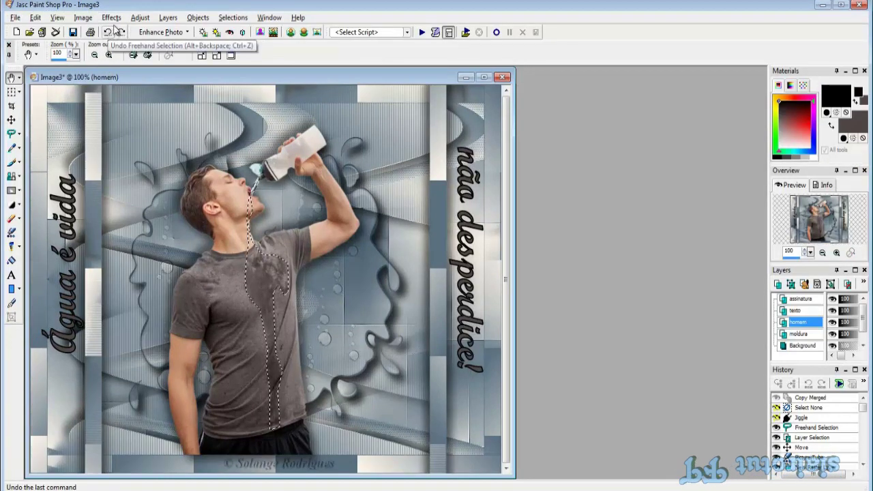
pyautogui.click(111, 17)
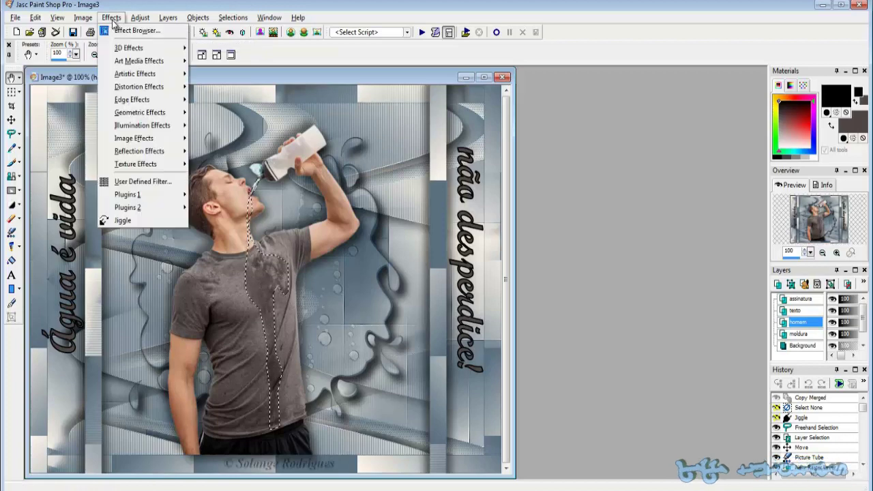
pyautogui.click(124, 220)
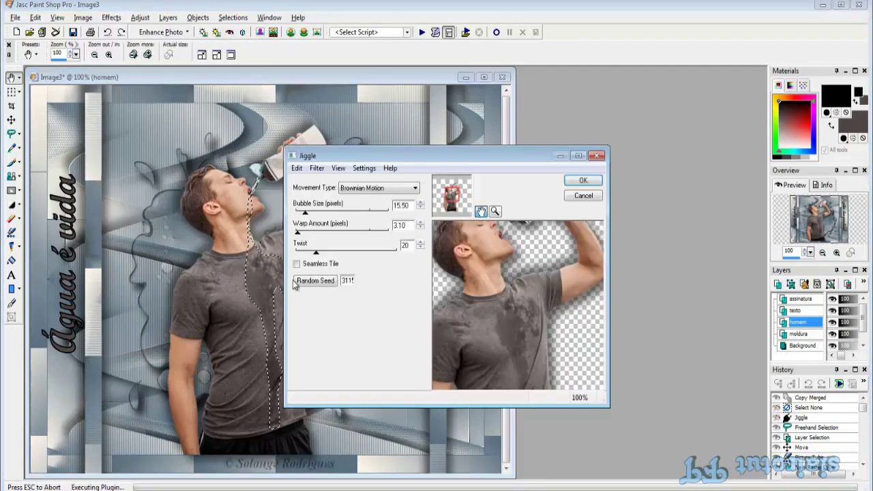
pyautogui.click(315, 280)
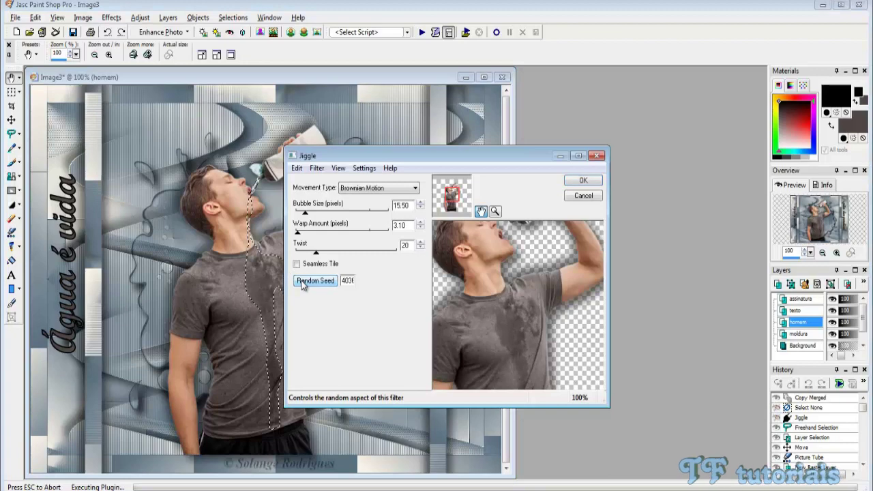
pyautogui.click(576, 182)
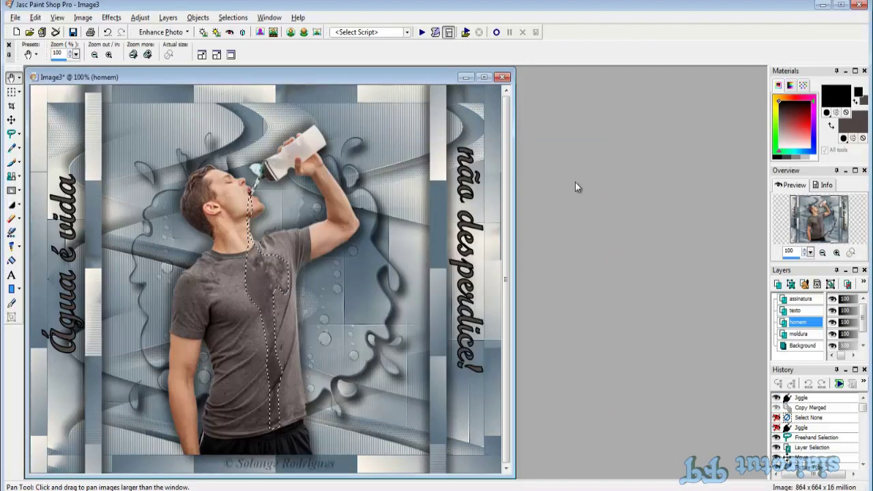
# Deselect and copy the merged image of all layers
pyautogui.click(232, 17)
pyautogui.click(242, 45)
pyautogui.rightClick(236, 165)
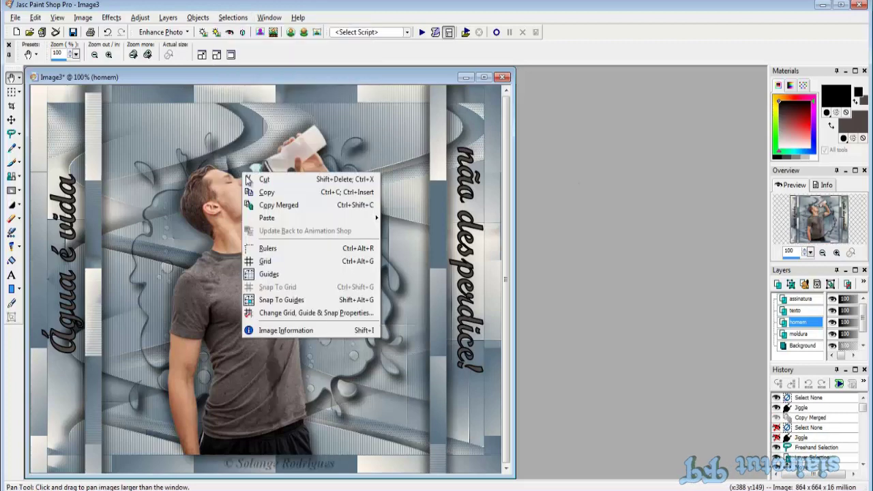
pyautogui.click(272, 208)
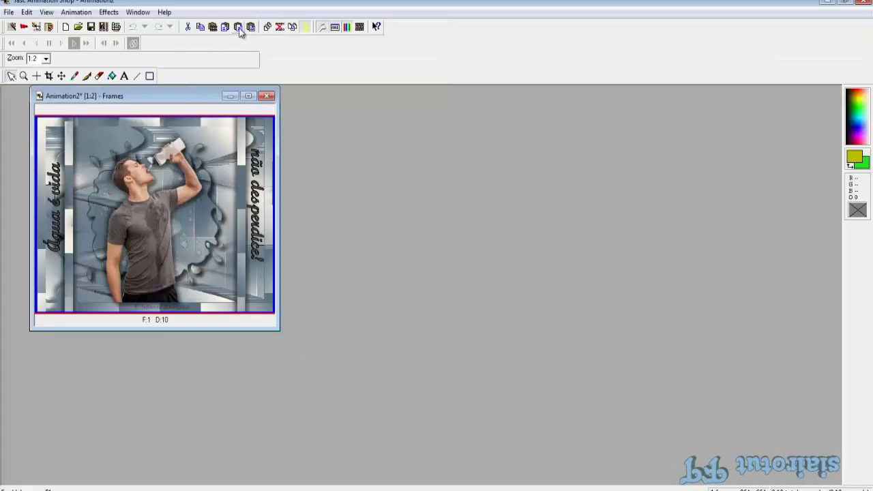
# Paste the second jiggle version as the next frame and preview the two-frame animation
pyautogui.click(239, 28)
pyautogui.press('-')
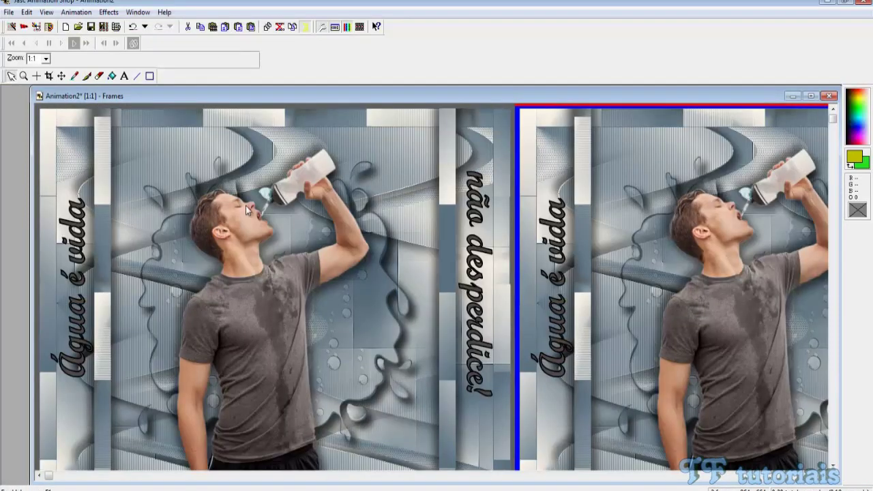
pyautogui.click(357, 31)
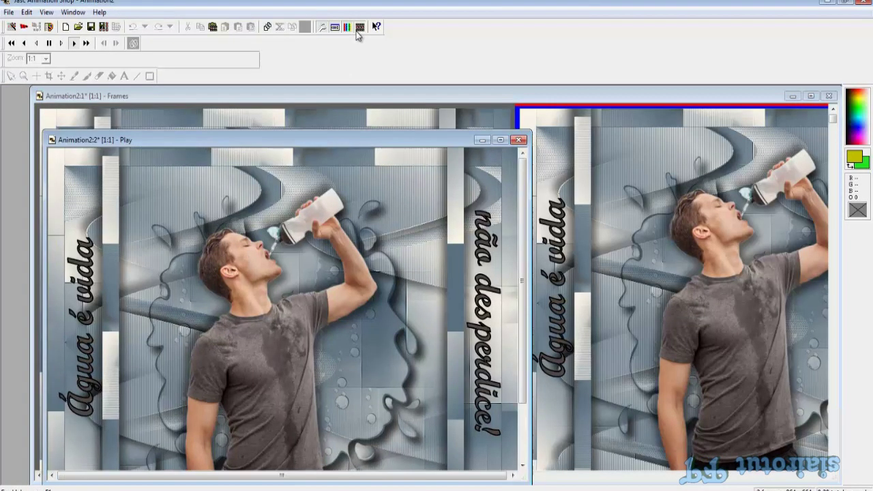
pyautogui.click(519, 140)
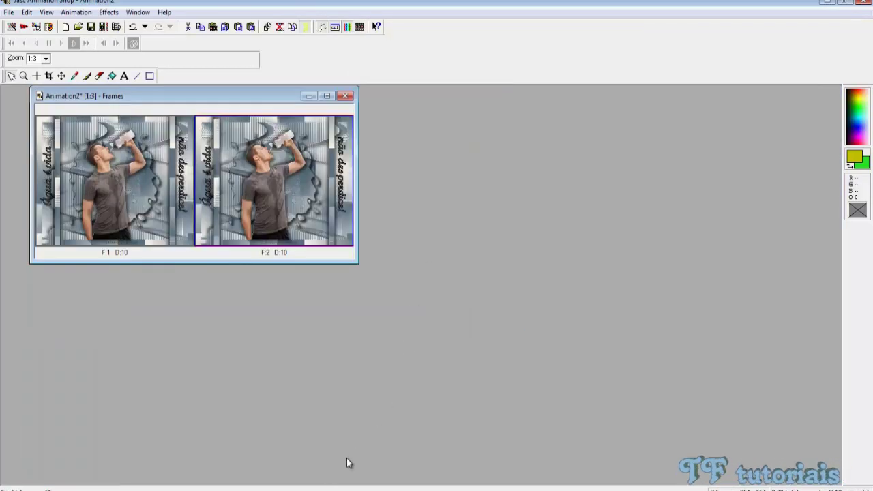
pyautogui.hotkey('alt', 'Tab')
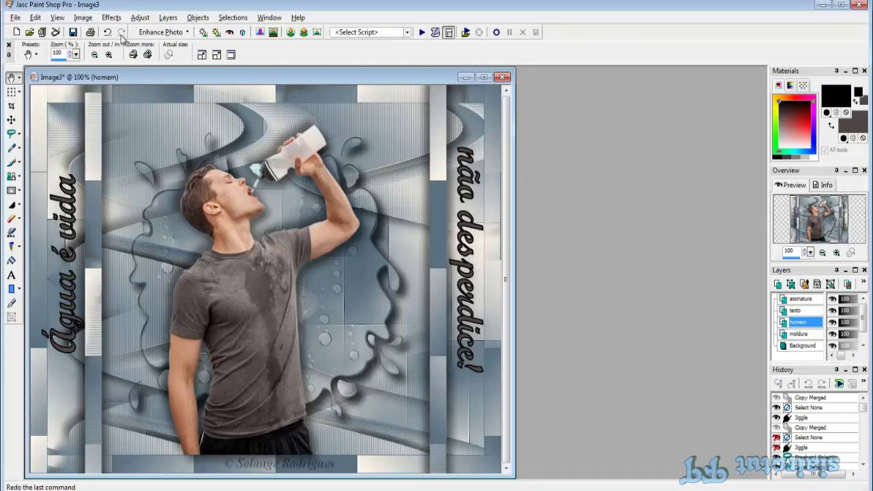
# Restore the stream selection and apply a third Jiggle pass with random seed 5105
pyautogui.click(108, 32)
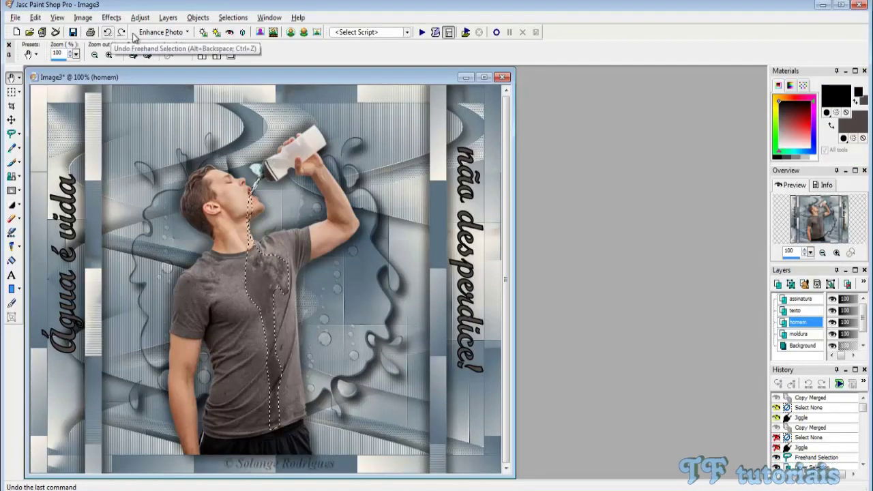
pyautogui.click(110, 18)
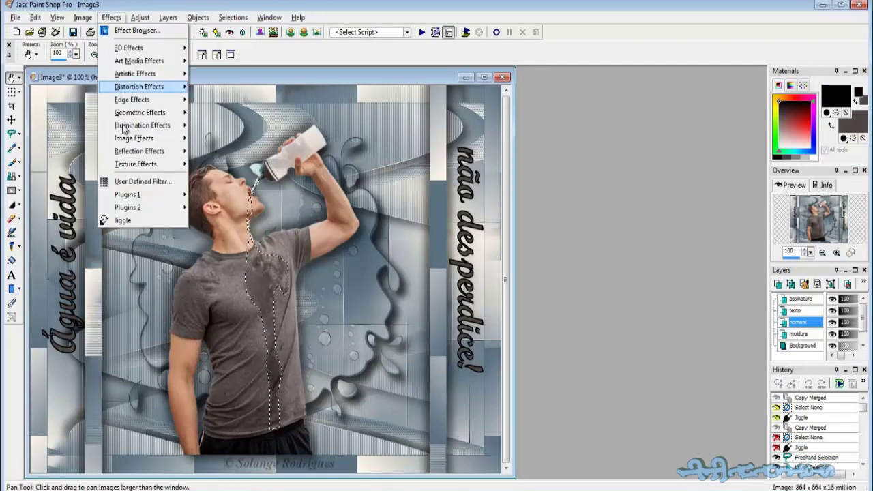
pyautogui.click(119, 220)
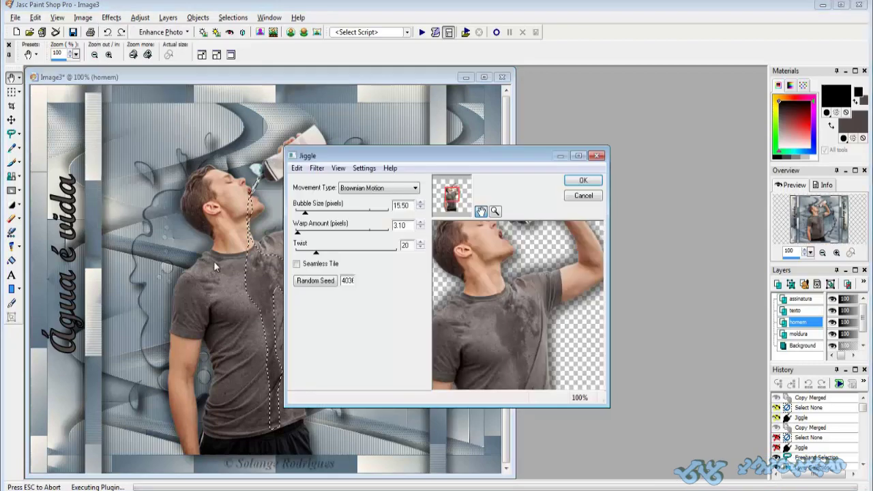
pyautogui.click(315, 281)
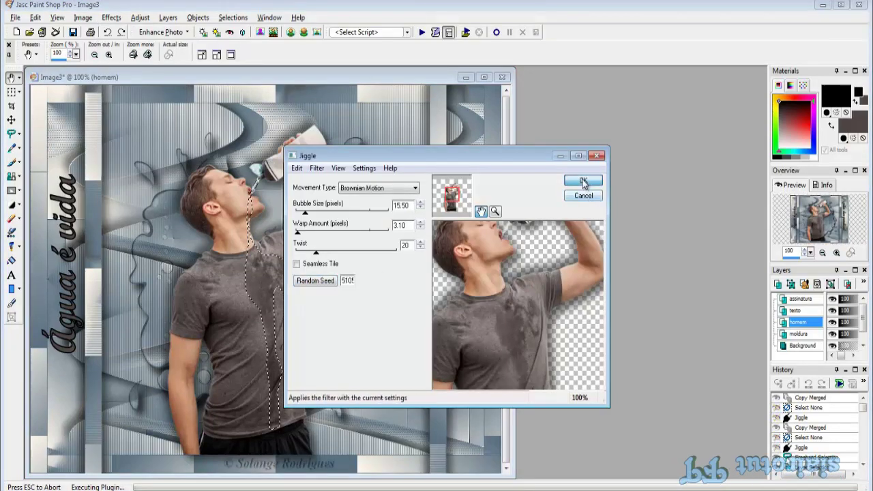
pyautogui.click(583, 180)
# Clear the selection and copy the image with all layers merged
pyautogui.click(232, 18)
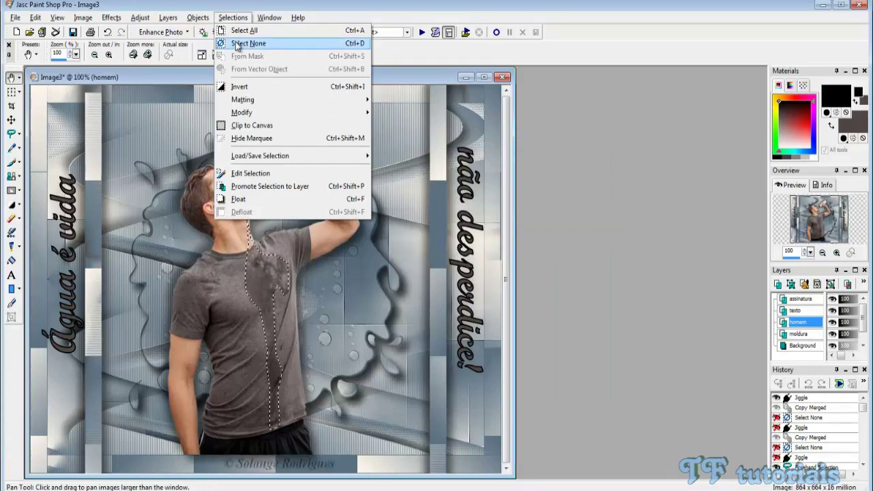
pyautogui.click(256, 41)
pyautogui.rightClick(252, 186)
pyautogui.click(273, 217)
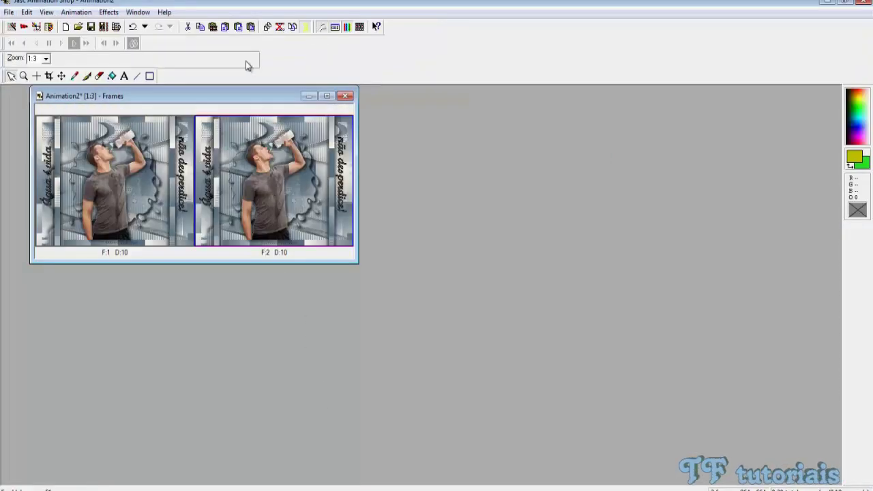
# Paste the third jiggled image as frame 3 after frame 2, then preview the animation at half size
pyautogui.click(240, 28)
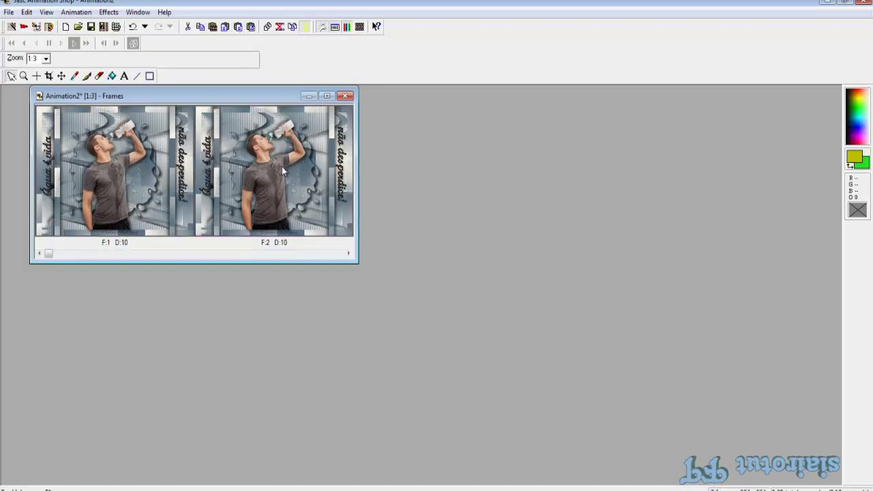
pyautogui.hotkey('ctrl', 'l')
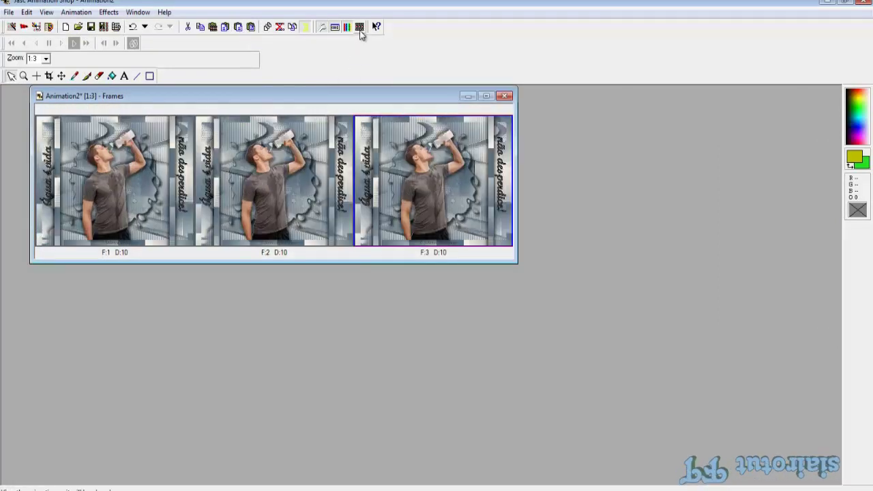
pyautogui.click(359, 30)
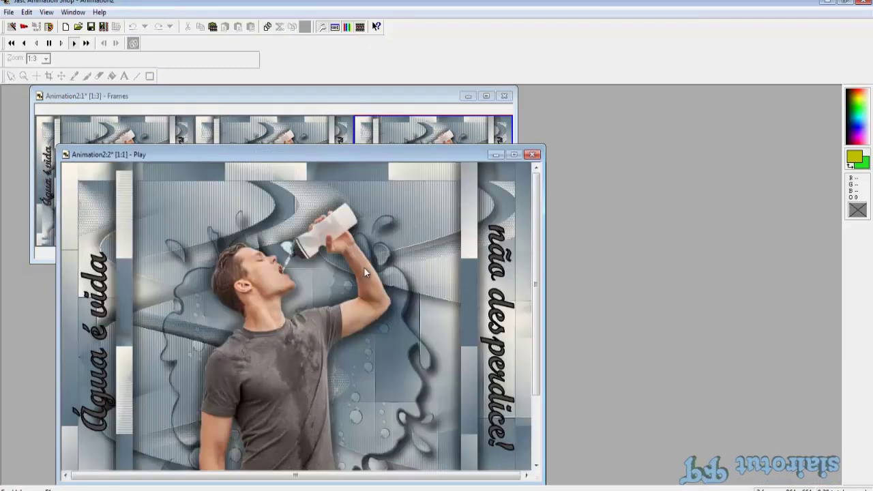
pyautogui.press('-')
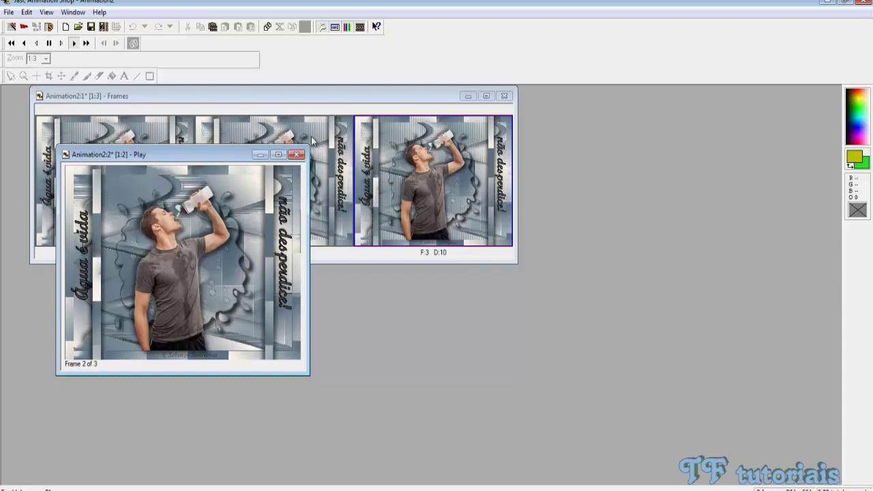
pyautogui.click(299, 155)
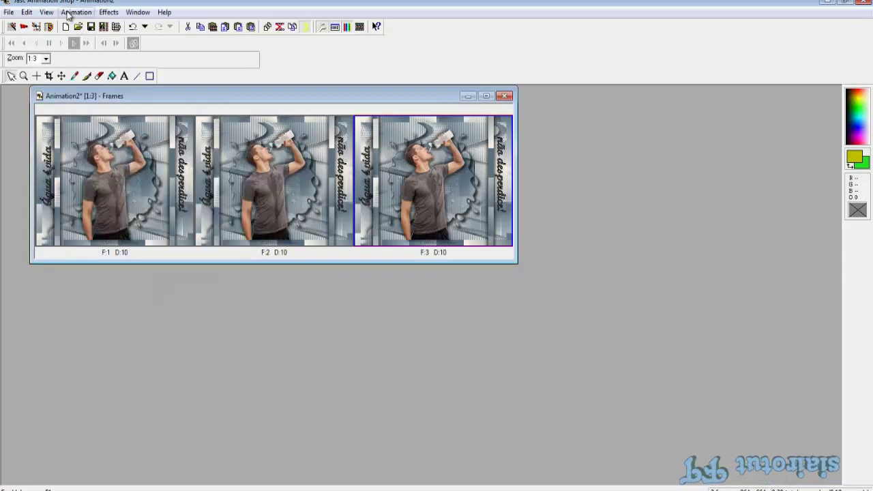
# Resize all frames by pixel size to 800 × 615
pyautogui.click(74, 12)
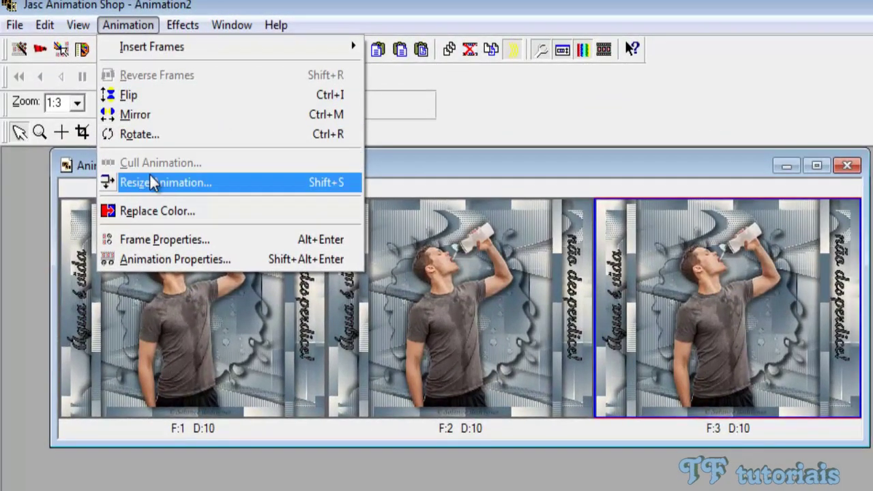
pyautogui.click(154, 182)
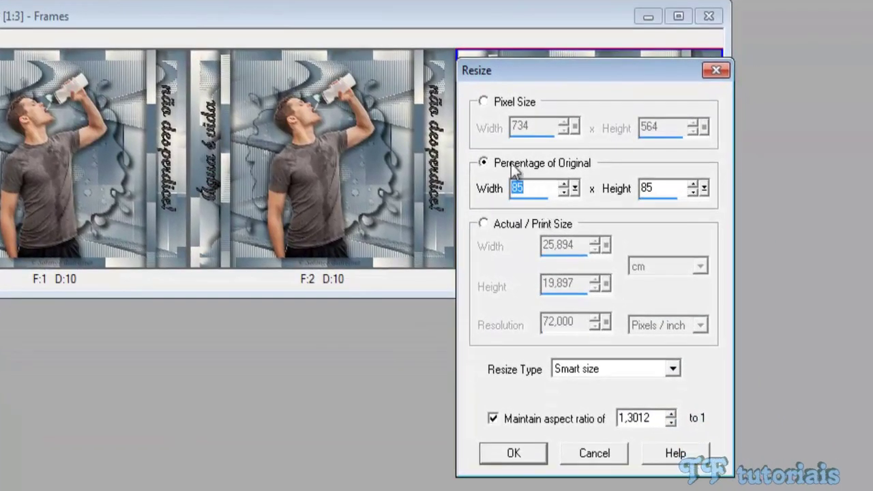
pyautogui.click(490, 102)
pyautogui.click(547, 133)
pyautogui.write('1000')
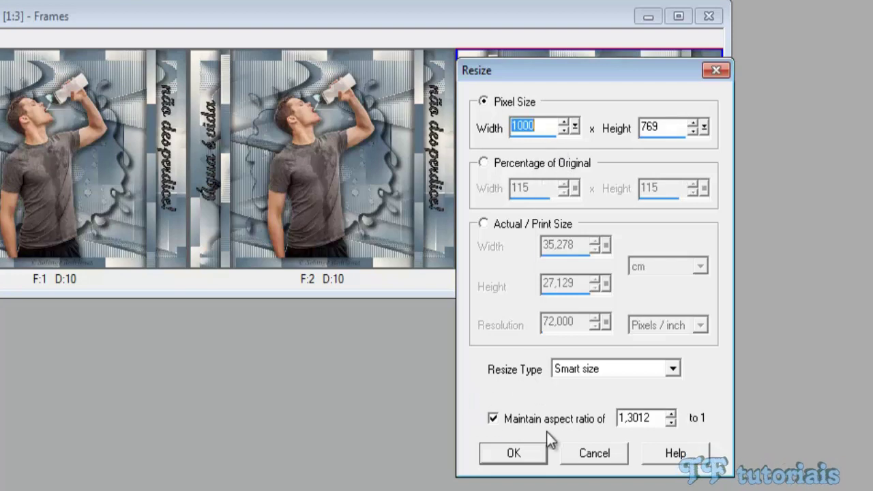
pyautogui.write('800')
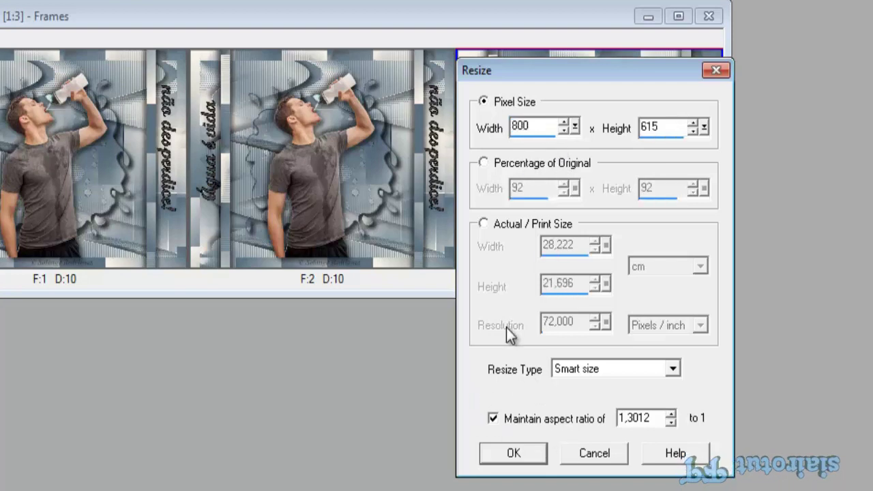
pyautogui.click(509, 447)
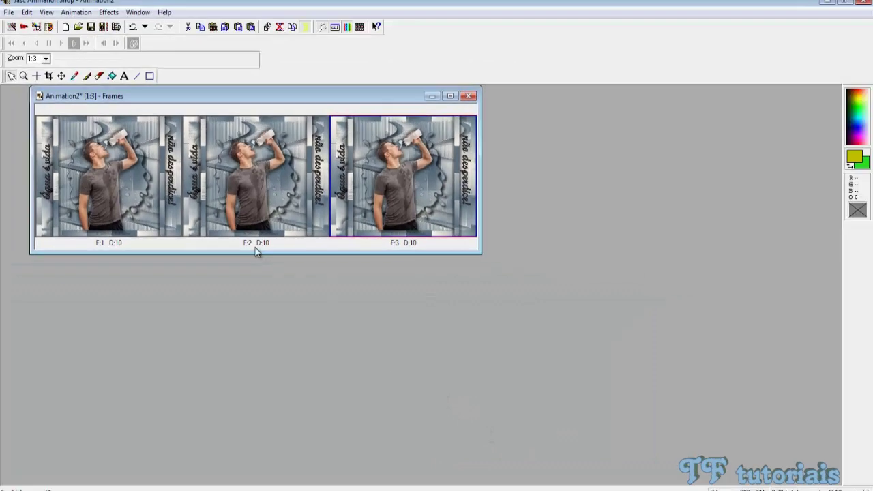
# Save the animation as the GIF 'tutorial água' in the minhas gifs folder
pyautogui.click(9, 12)
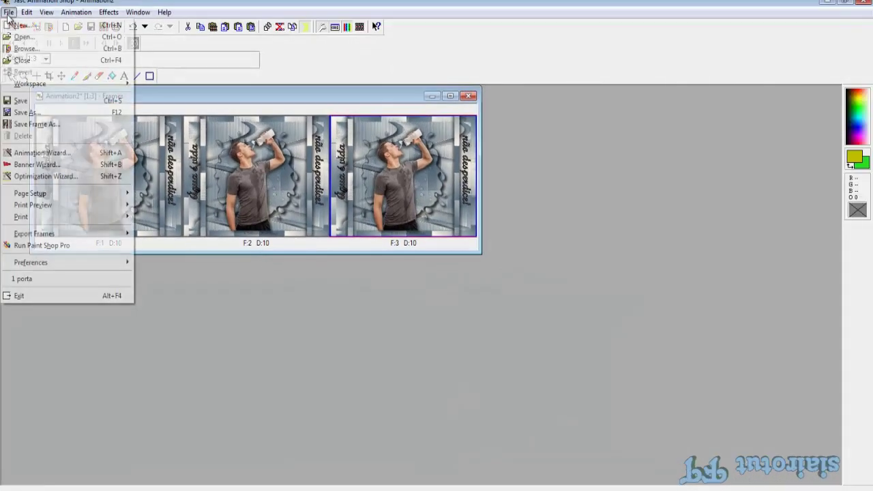
pyautogui.click(31, 112)
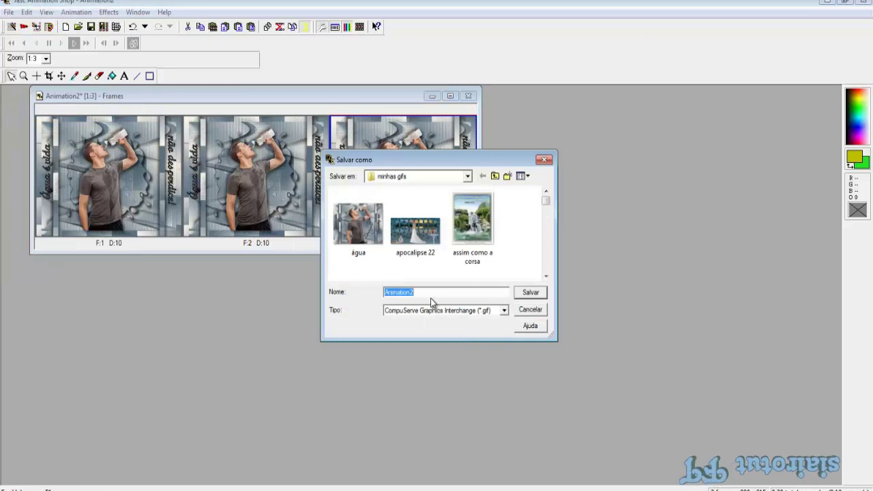
pyautogui.press('BackSpace')
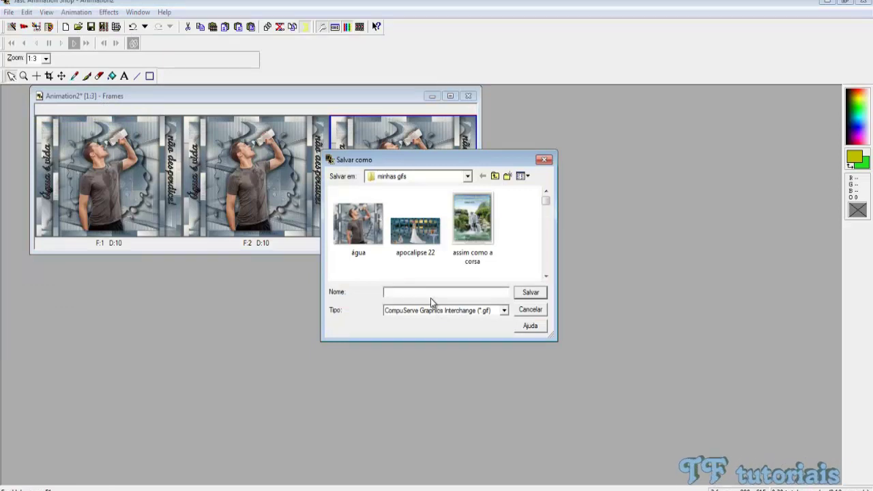
pyautogui.write('tutorial')
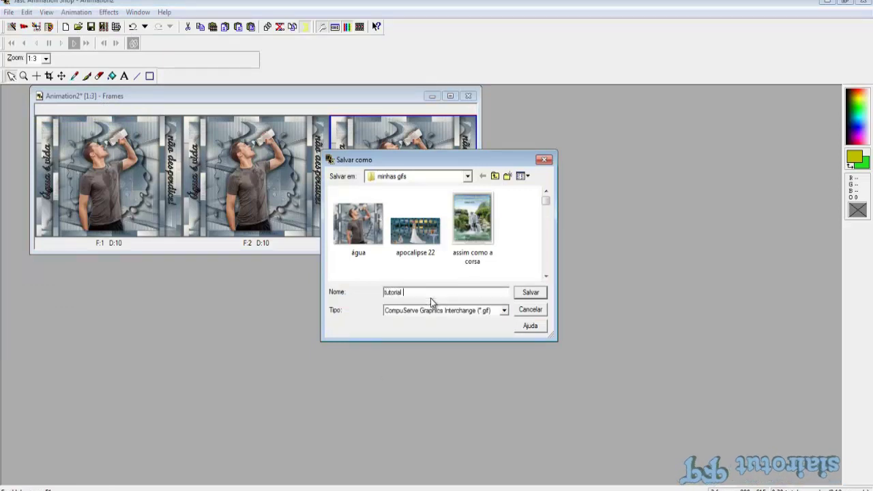
pyautogui.write(' água')
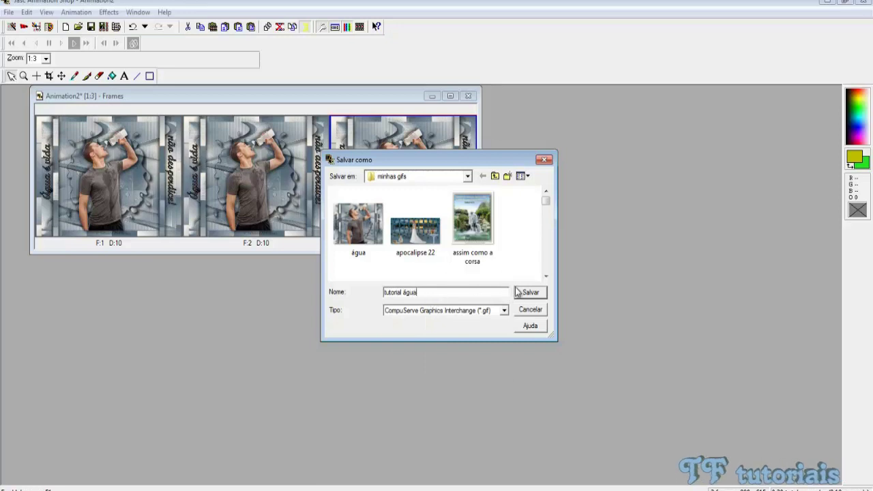
pyautogui.click(520, 293)
# Run the customized GIF optimization wizard through to completion
pyautogui.click(328, 292)
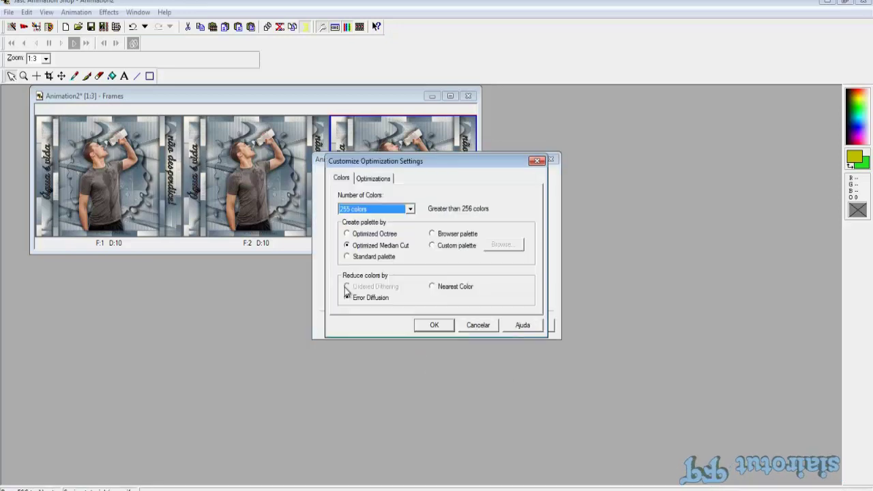
pyautogui.click(373, 181)
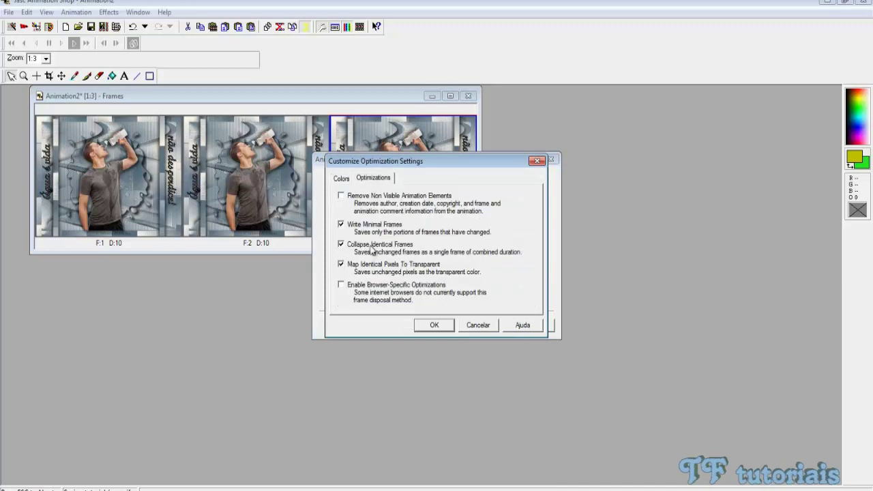
pyautogui.click(435, 326)
pyautogui.click(444, 325)
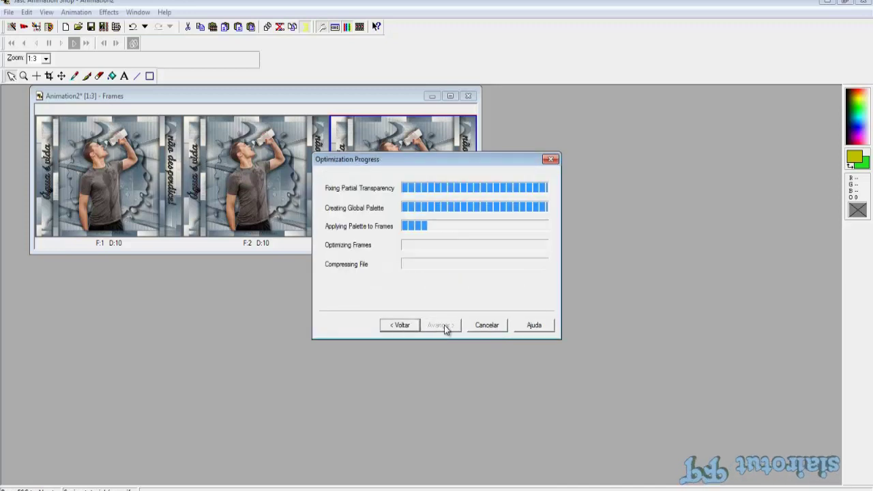
pyautogui.click(444, 326)
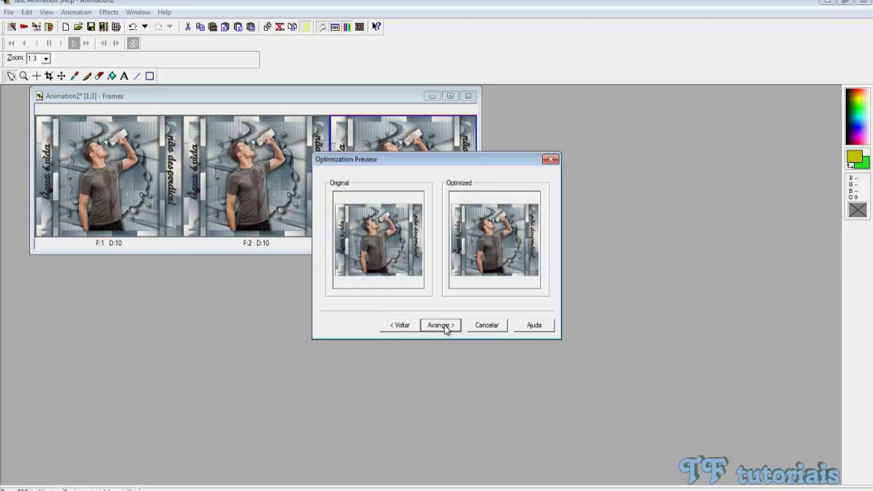
pyautogui.click(441, 326)
pyautogui.click(444, 325)
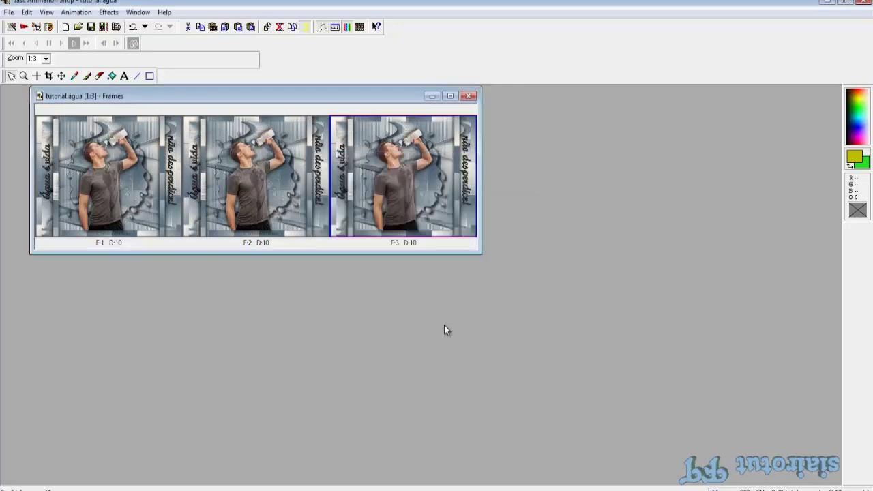
pyautogui.click(359, 27)
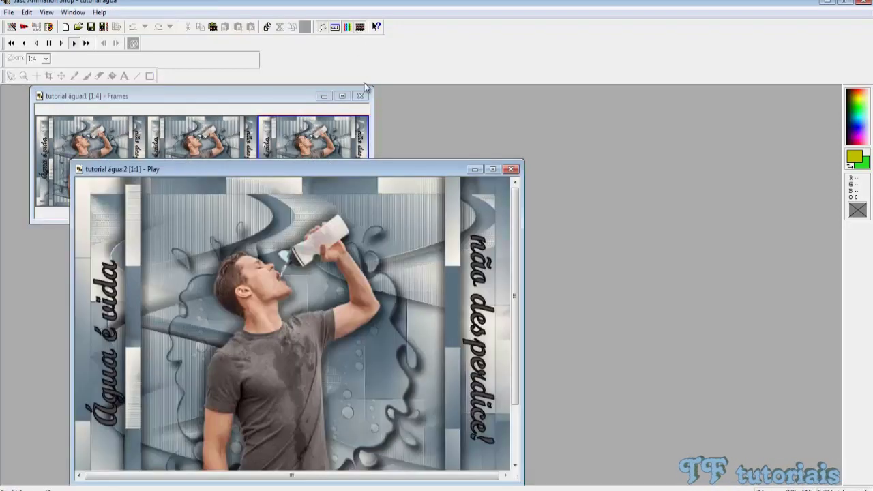
pyautogui.press('KP_Add')
pyautogui.press('KP_Subtract')
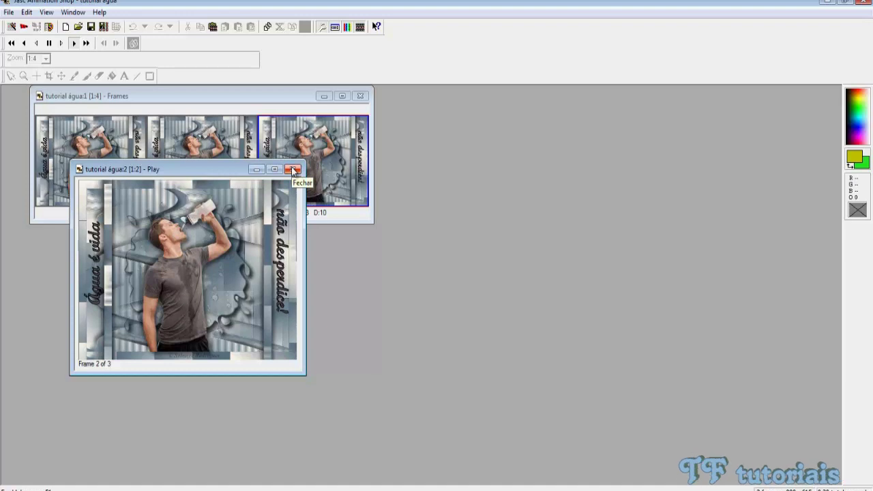
pyautogui.click(292, 170)
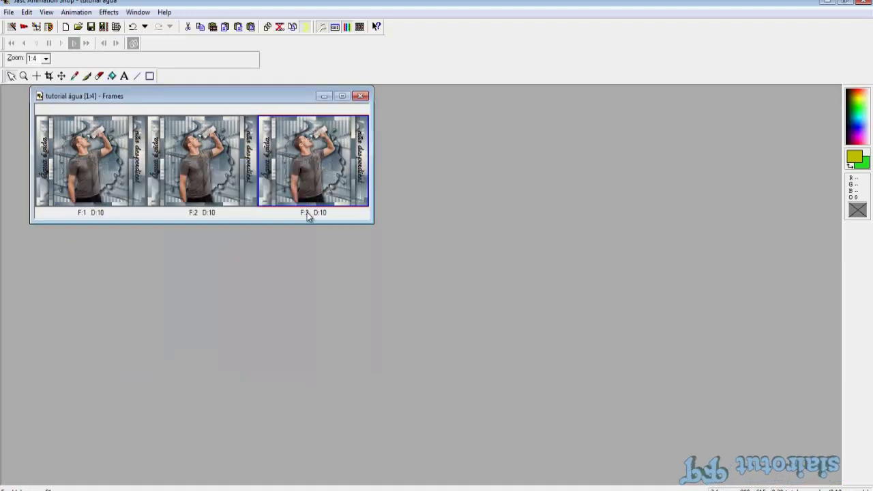